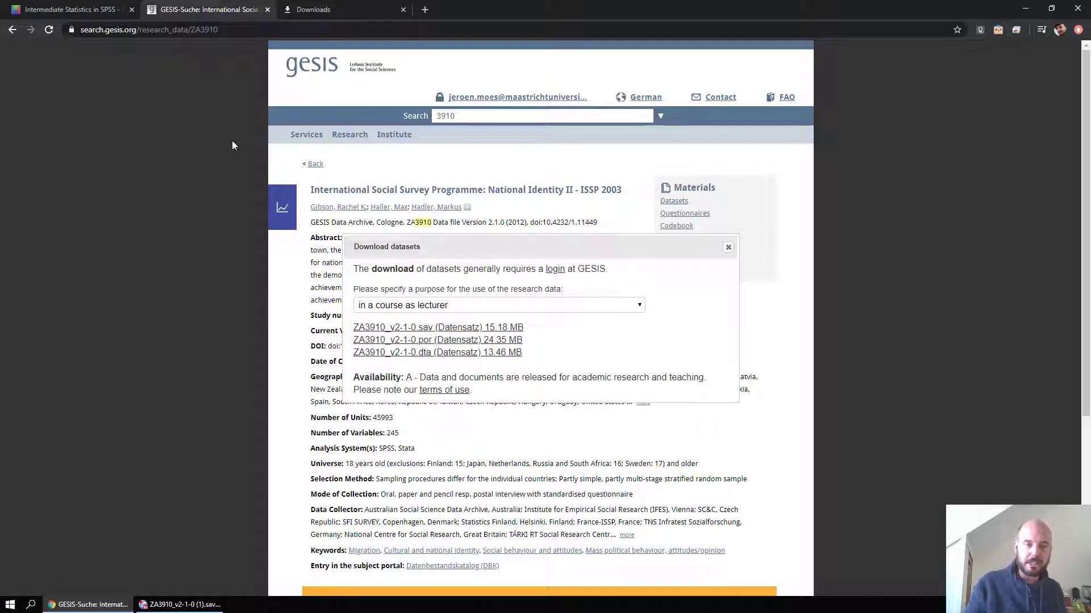
Switch to the ZA3910_v2-1-0 (1).sav dataset in SPSS Statistics and look through its respondent rows in Data View
click(335, 8)
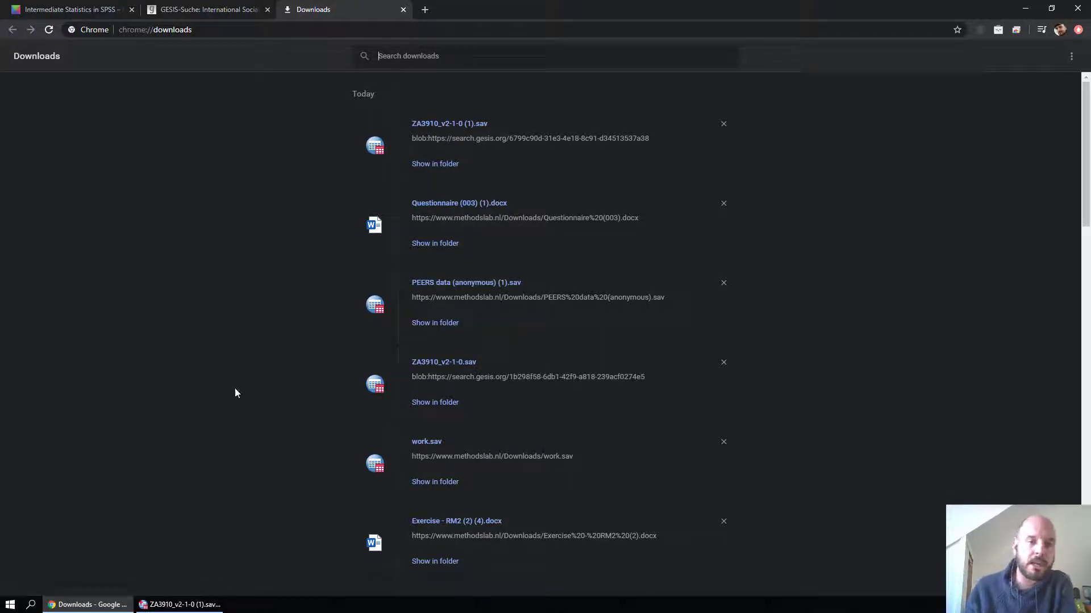
click(193, 604)
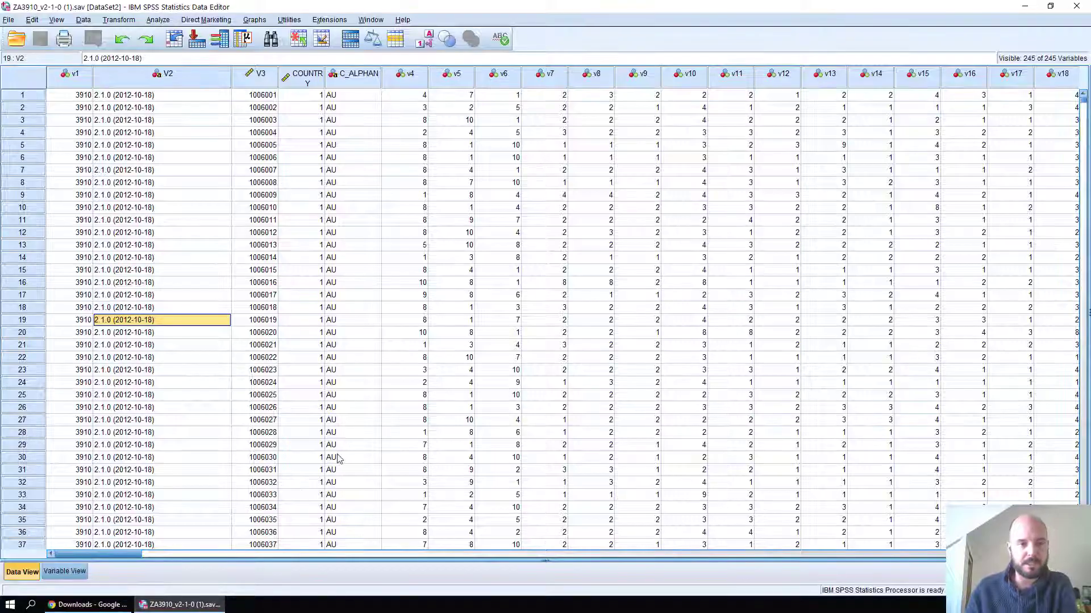
click(189, 225)
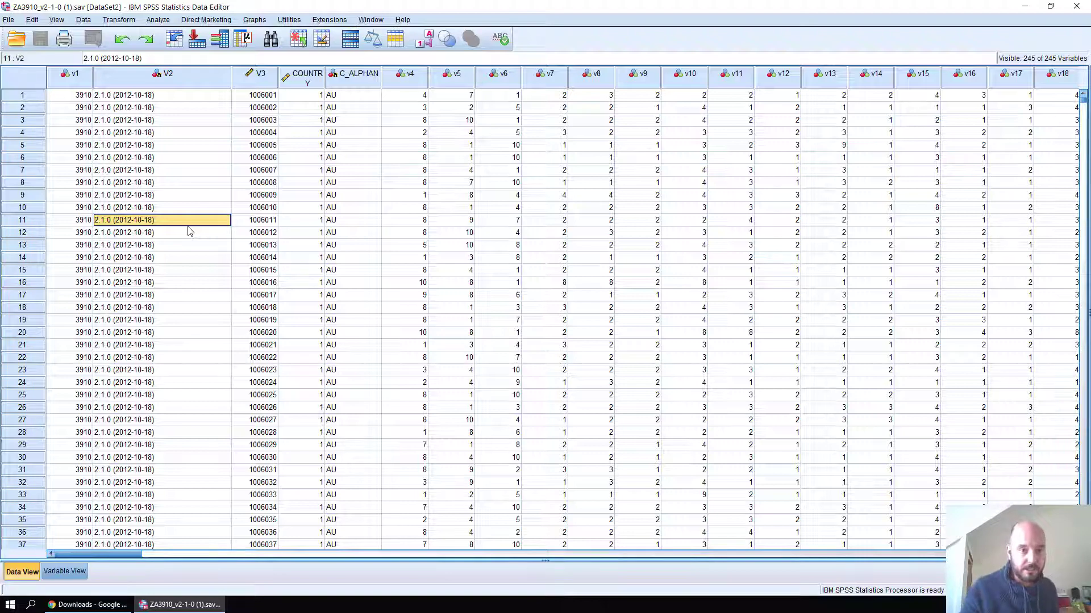
scroll(204, 284, down, 5)
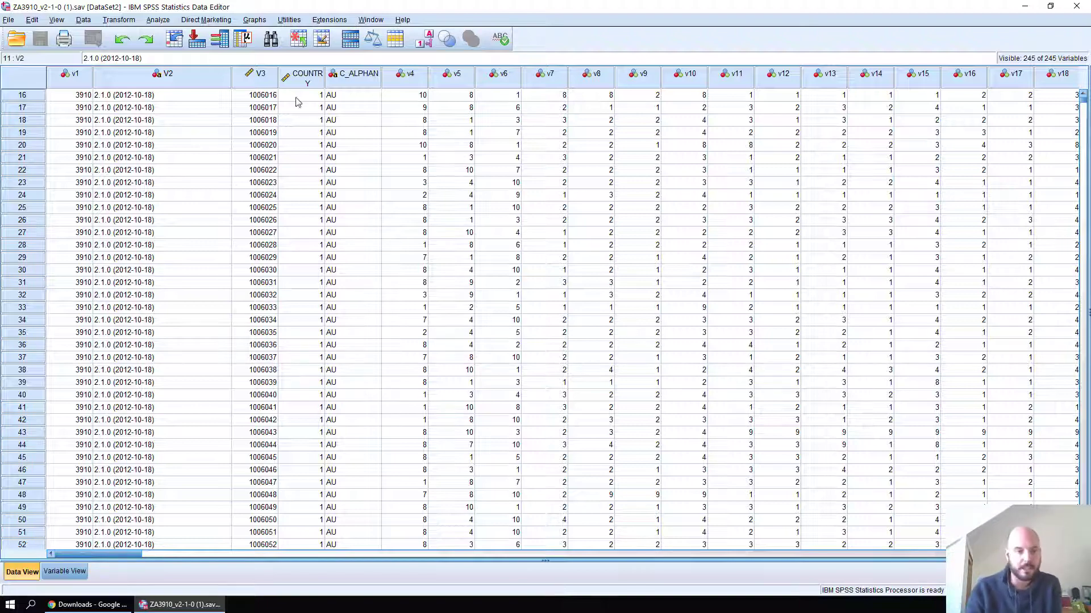
scroll(187, 335, down, 7)
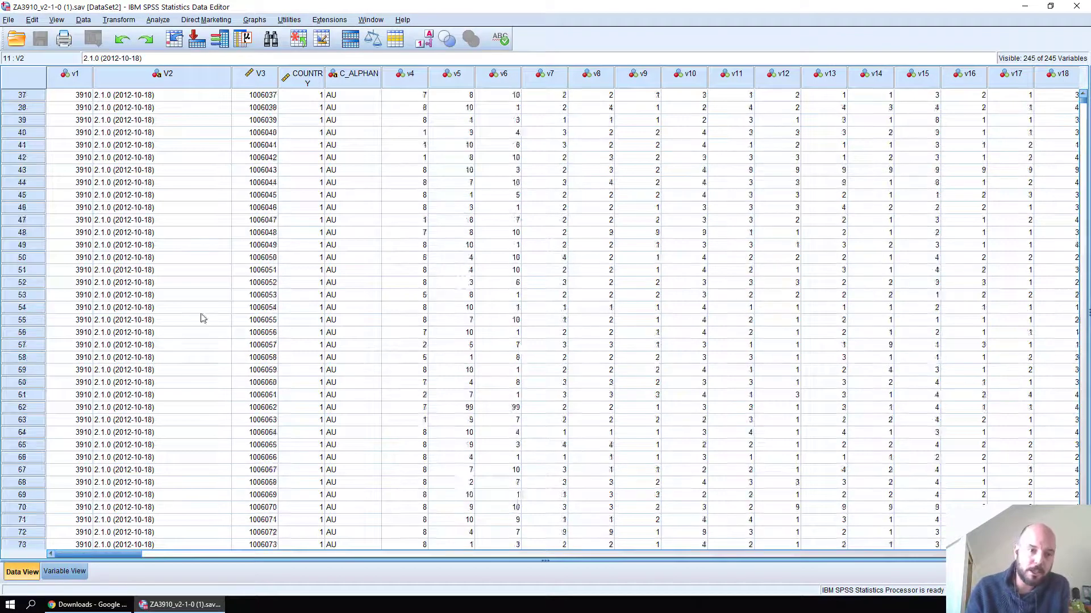
scroll(196, 330, down, 20)
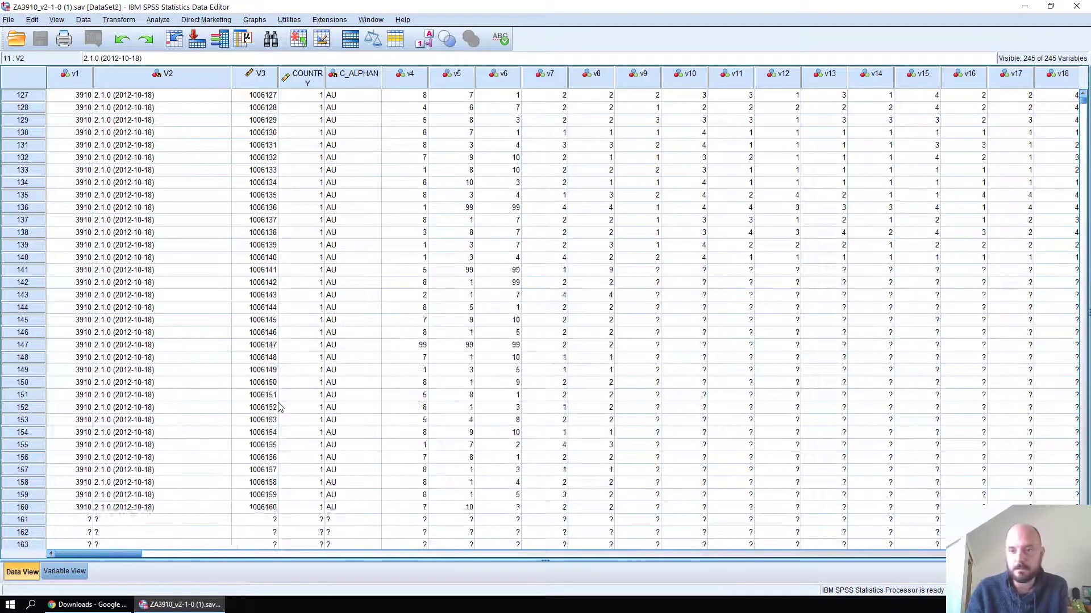
scroll(278, 407, down, 19)
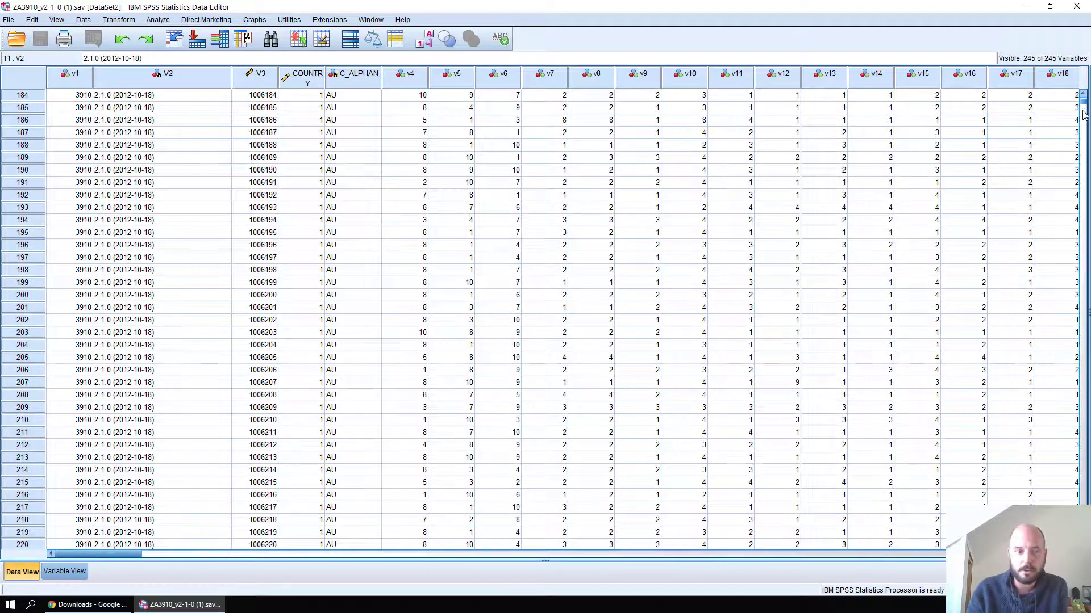
drag(1084, 115, 1085, 335)
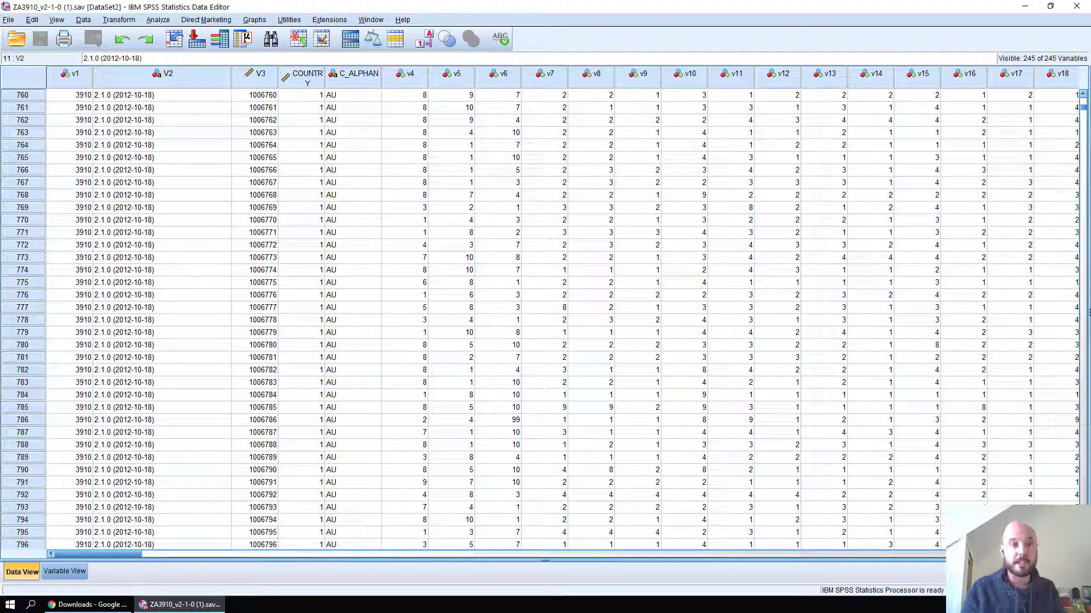
click(203, 257)
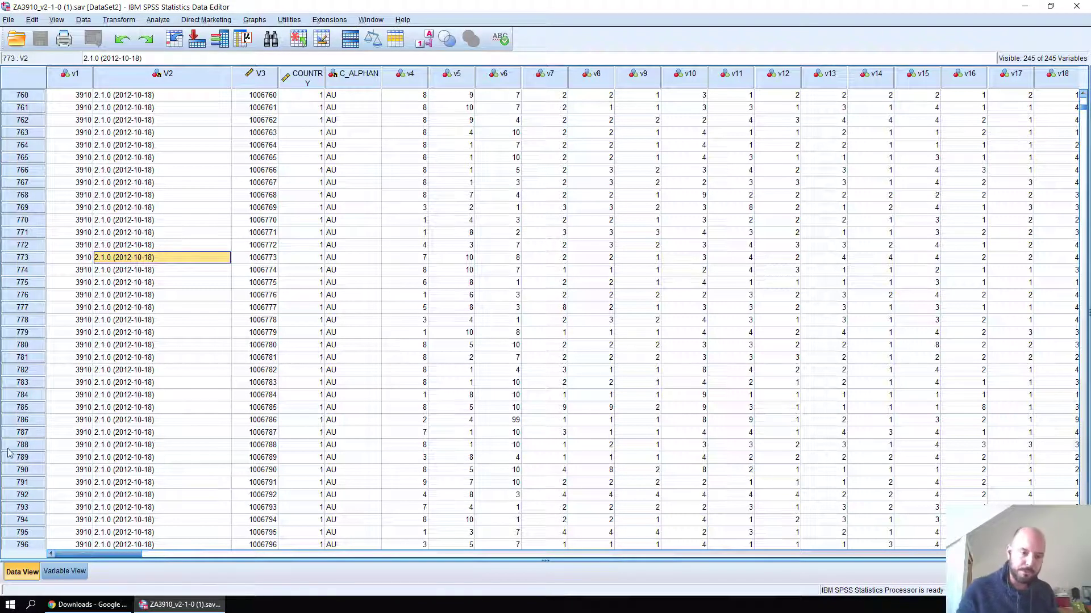
Show the dataset's variable definitions and widen the Label column until the full question texts are readable
click(64, 572)
click(111, 235)
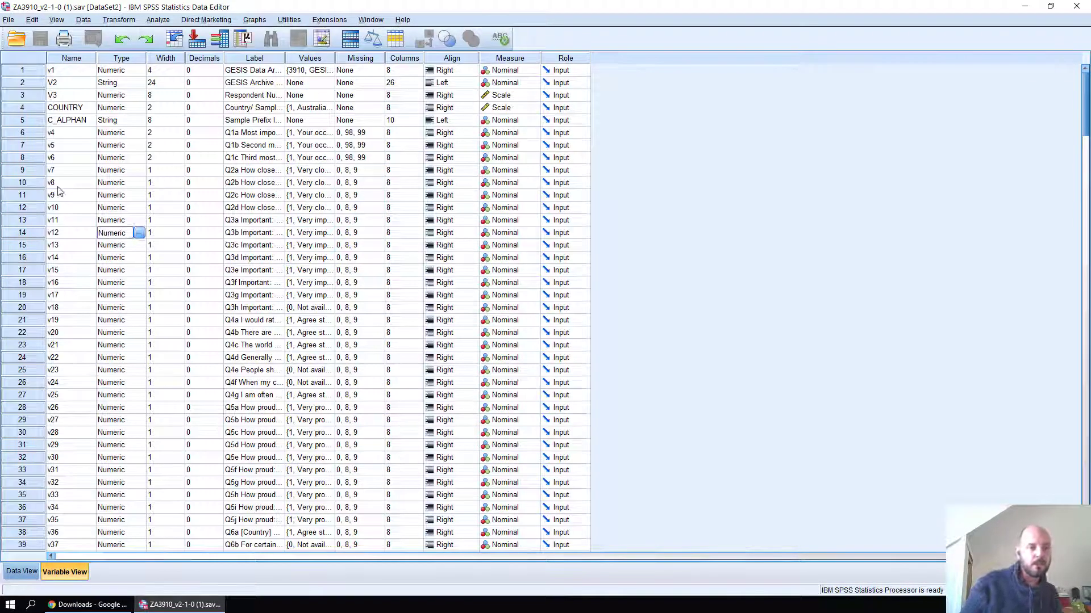
drag(54, 157, 60, 384)
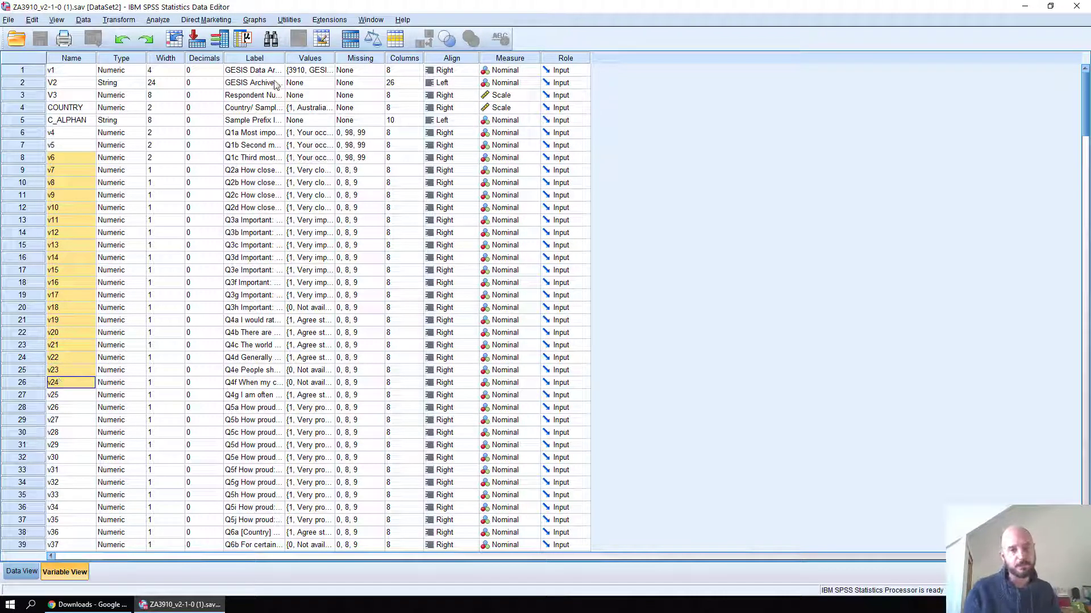
click(288, 60)
click(263, 84)
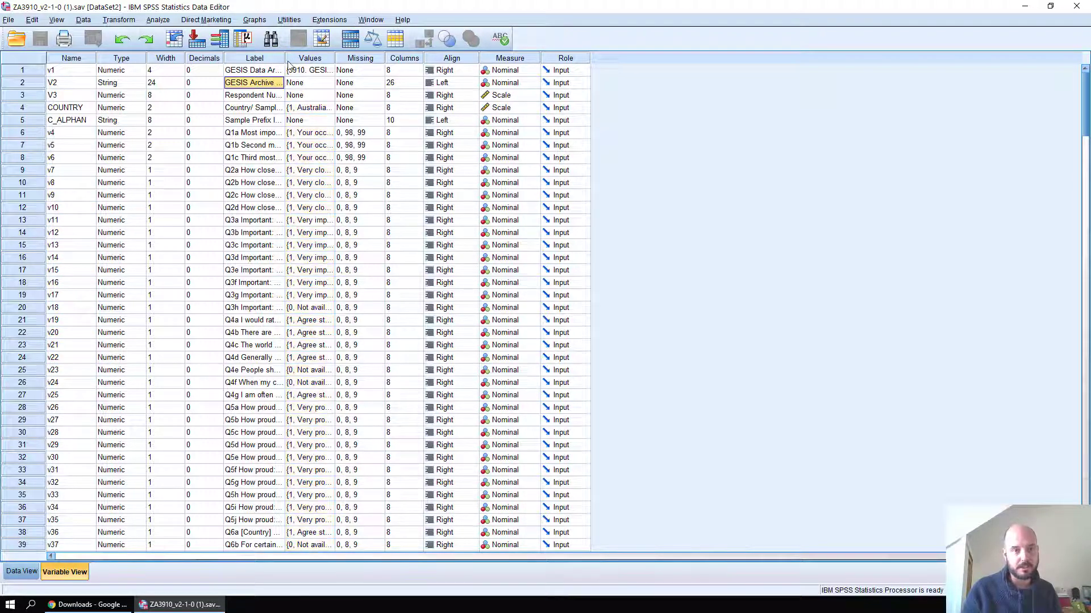
drag(295, 60, 578, 74)
click(317, 256)
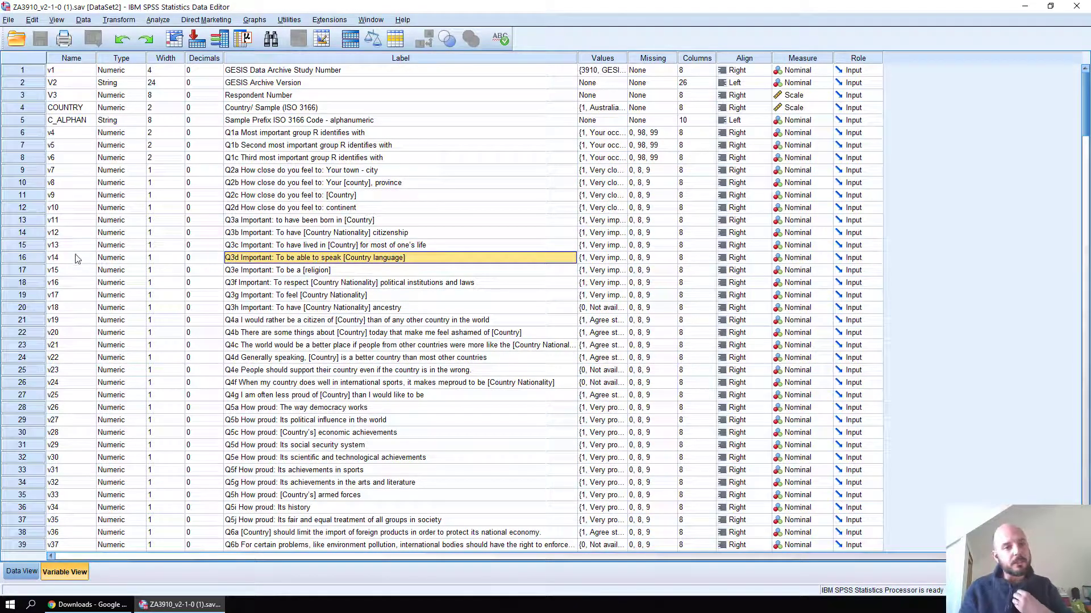
Widen the Values column and review the variable names, labels and value codes from v6 onward
drag(70, 159, 64, 446)
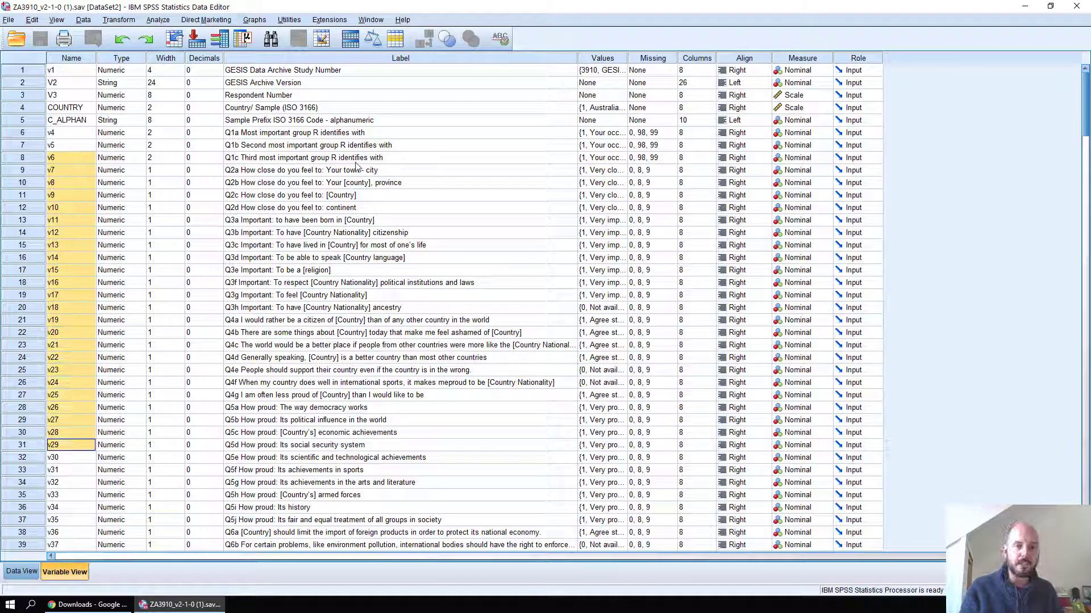
drag(356, 163, 350, 419)
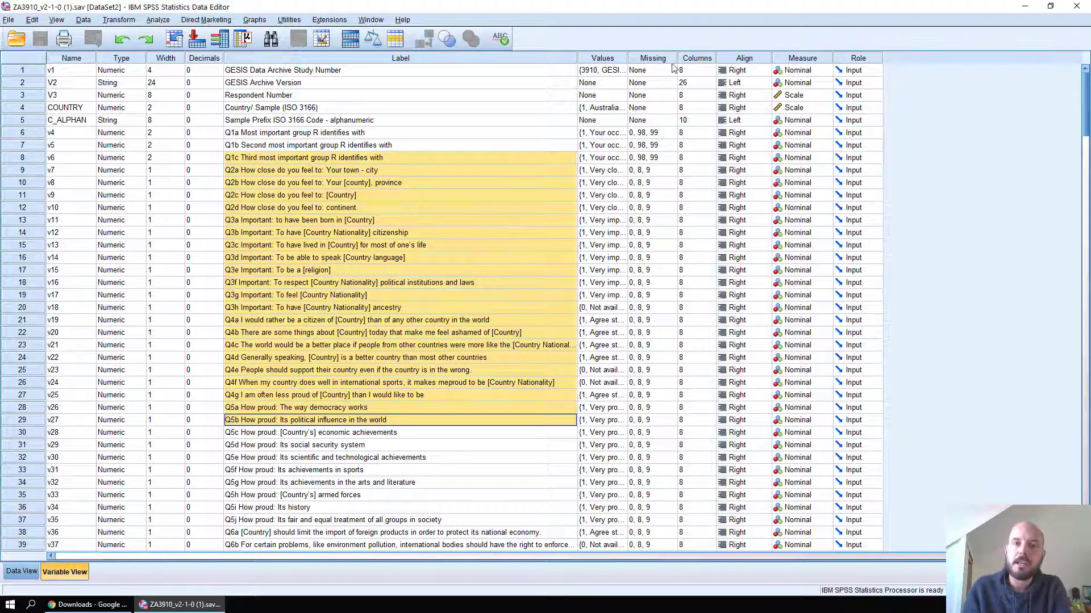
drag(627, 55, 678, 55)
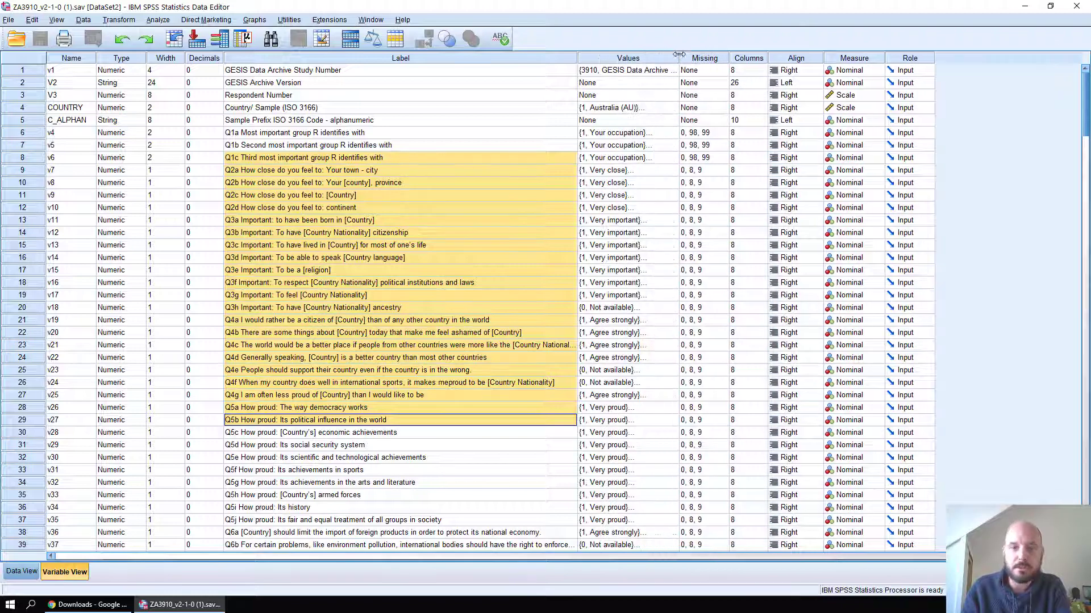
drag(635, 170, 624, 373)
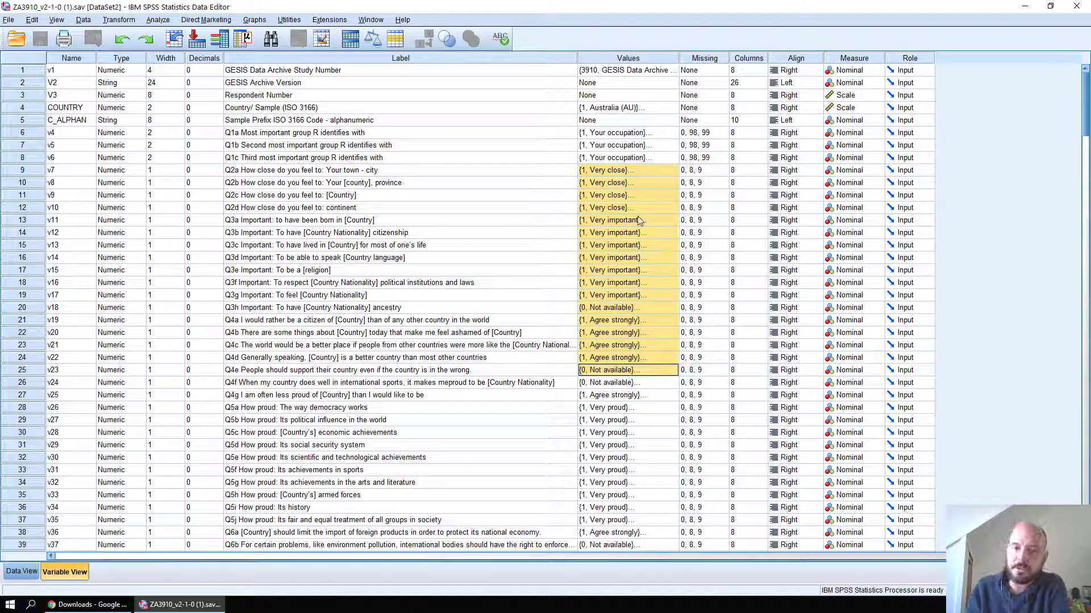
Inspect the value labels defined for v11, including the code for "Not very important", without changing them
click(614, 223)
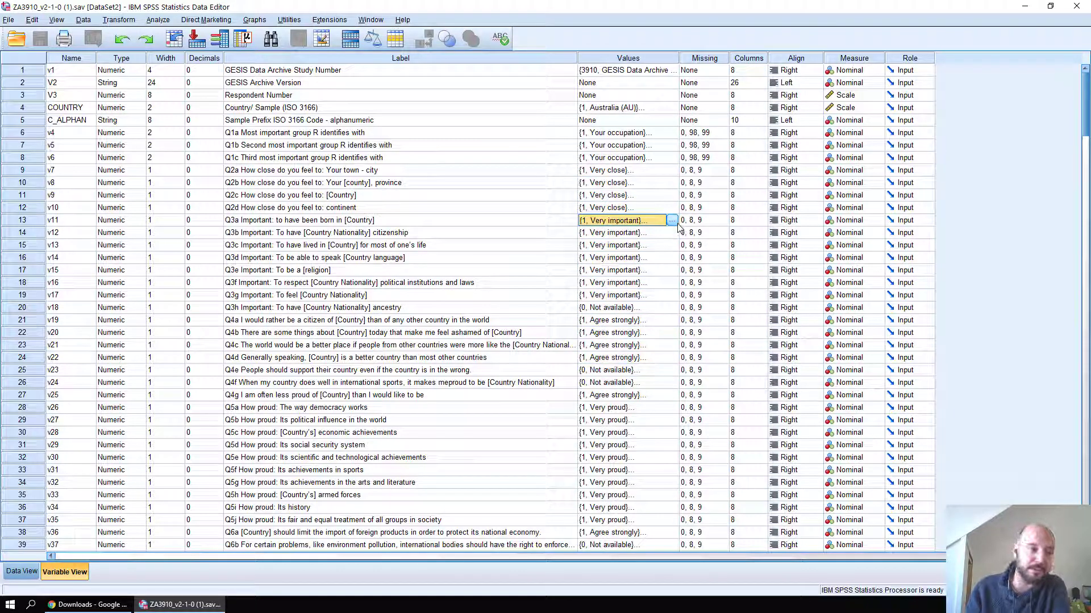
click(672, 221)
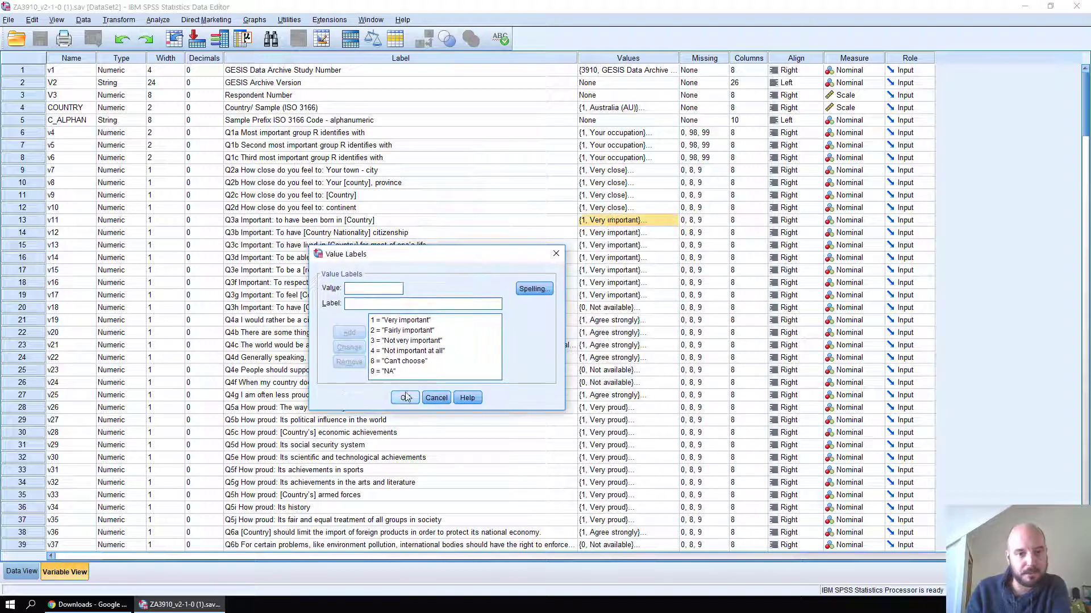
click(432, 341)
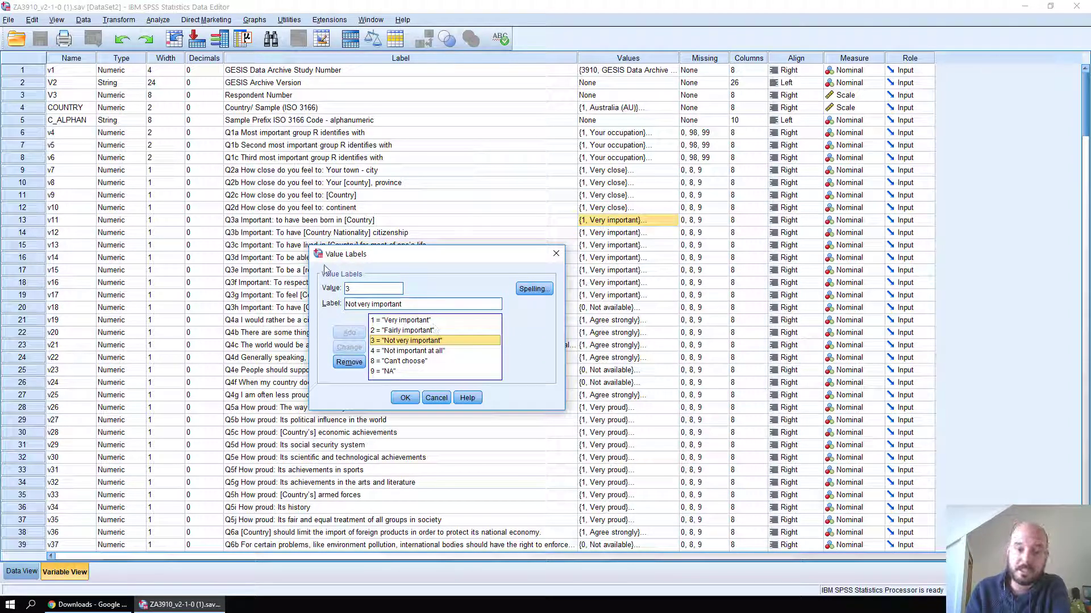
click(436, 398)
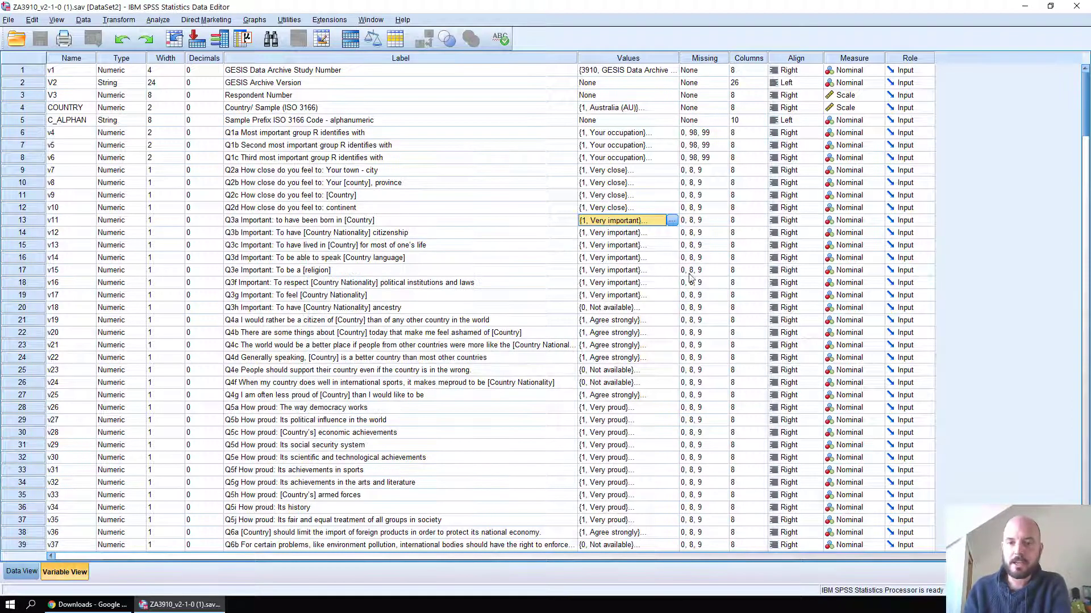
Inspect the missing-value definition of v11 and leave it as it is
click(704, 221)
click(726, 220)
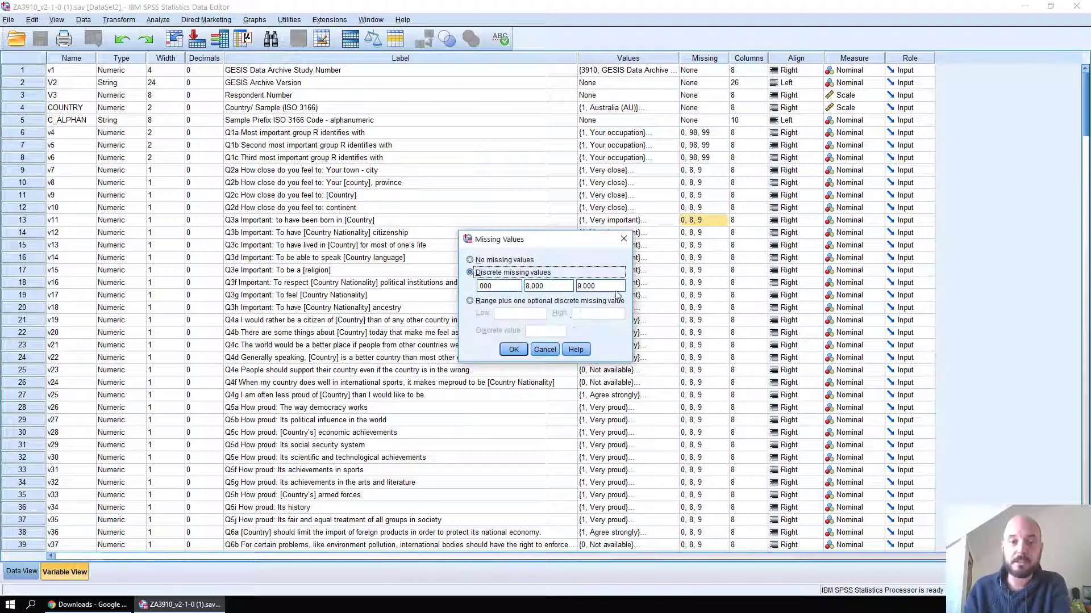
click(544, 351)
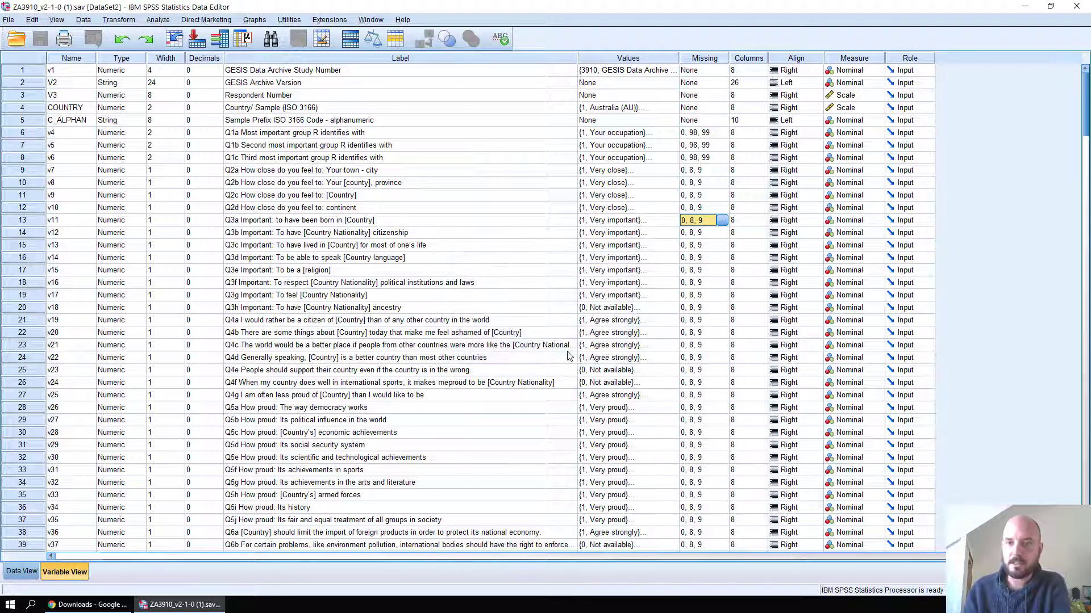
Examine the measurement levels of the variables, including the level options available for COUNTRY
drag(858, 108, 855, 320)
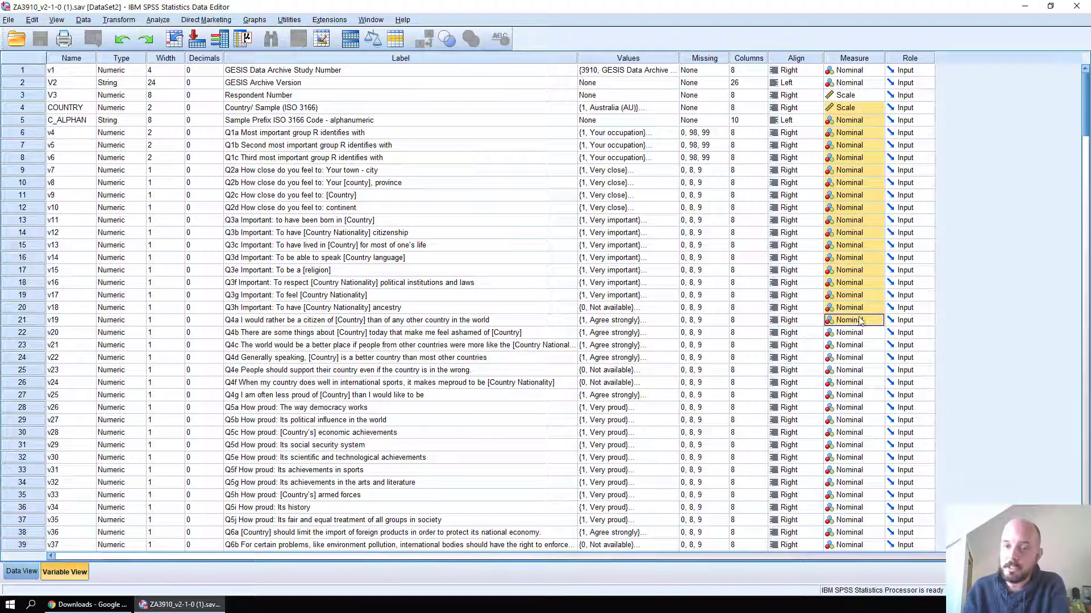
click(866, 108)
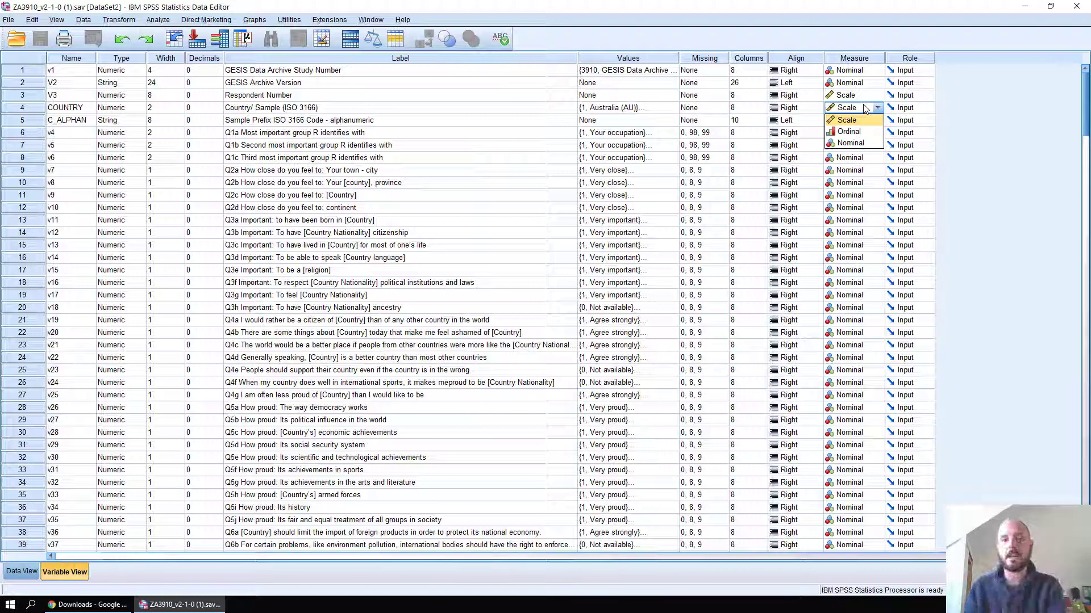
click(860, 196)
click(504, 200)
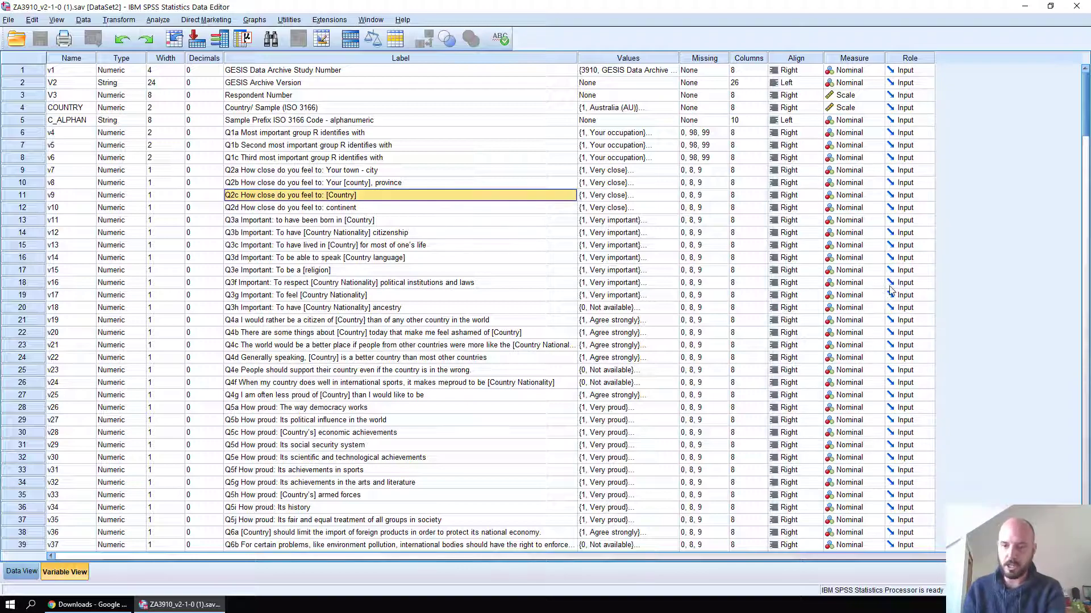
scroll(837, 397, down, 5)
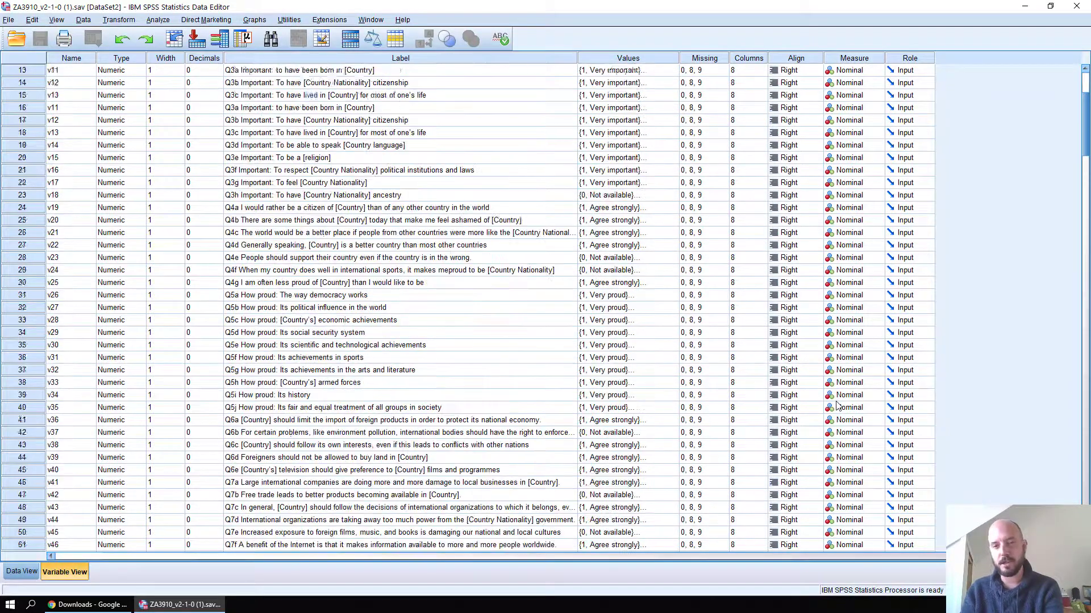
scroll(837, 404, down, 6)
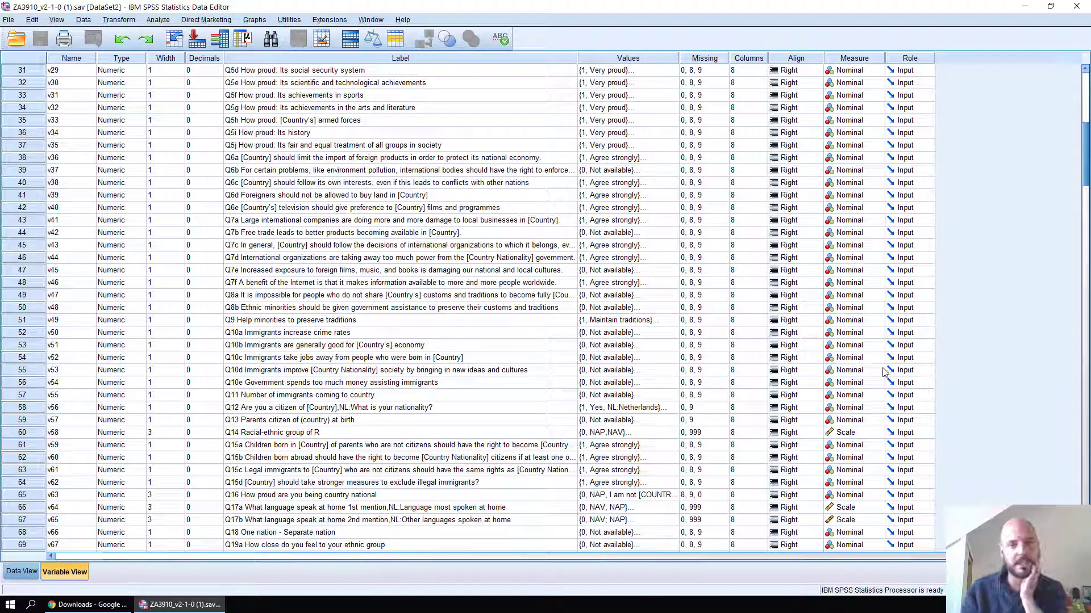
scroll(884, 372, up, 10)
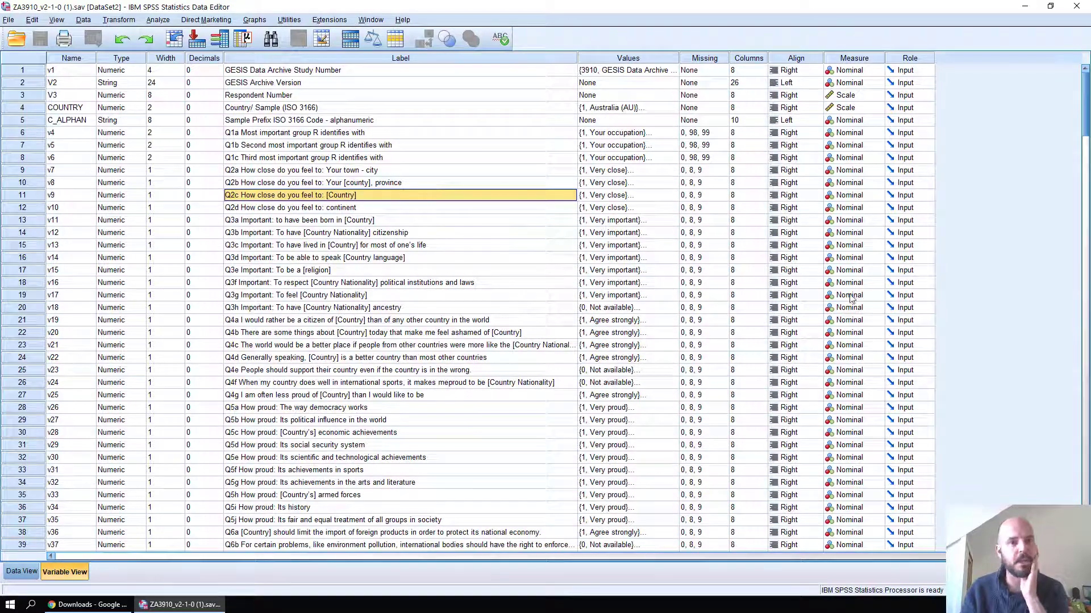
scroll(895, 341, down, 2)
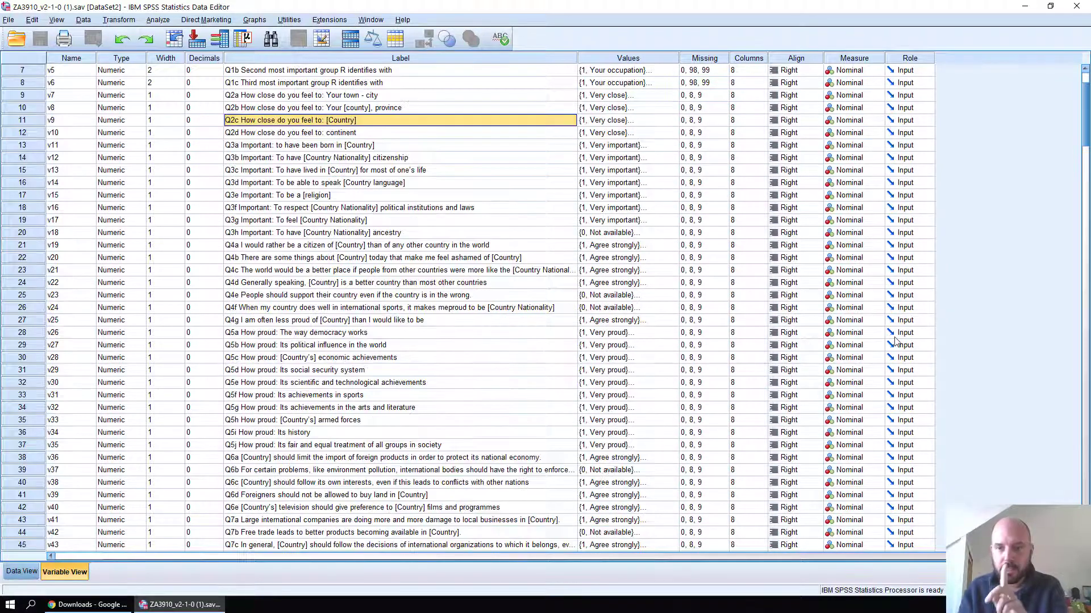
Inspect the value labels defined for v17, the Q3g item on feeling the country's nationality, without changing them
click(846, 208)
click(321, 223)
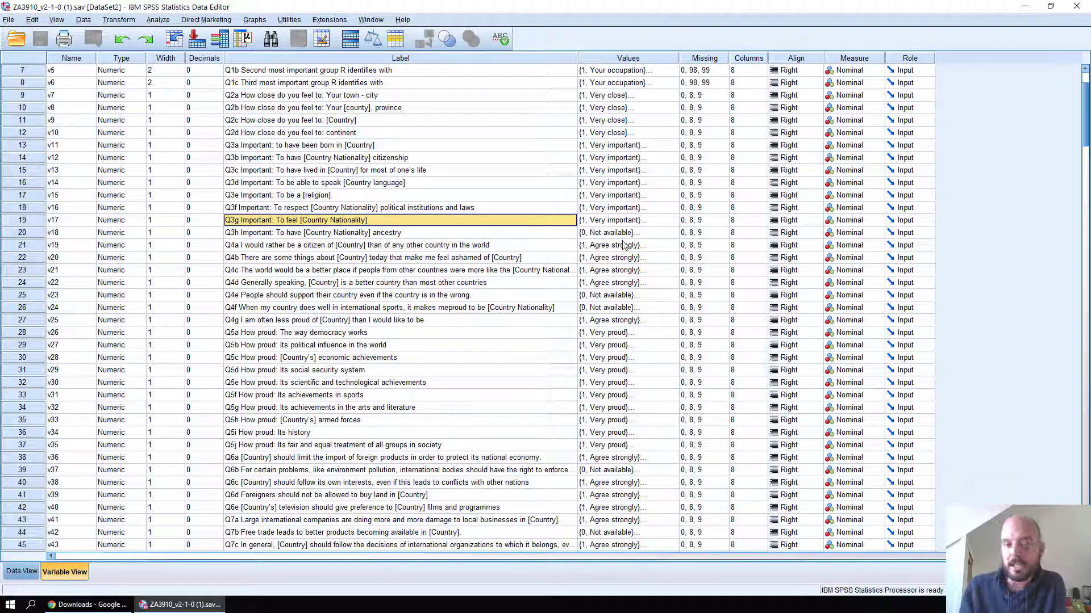
click(648, 220)
click(668, 220)
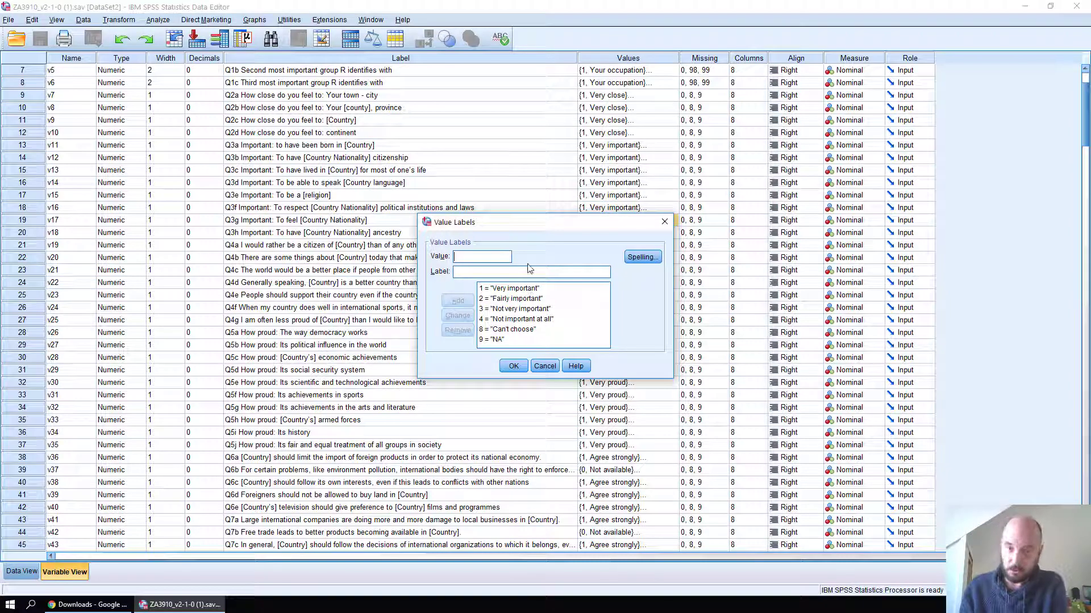
click(541, 365)
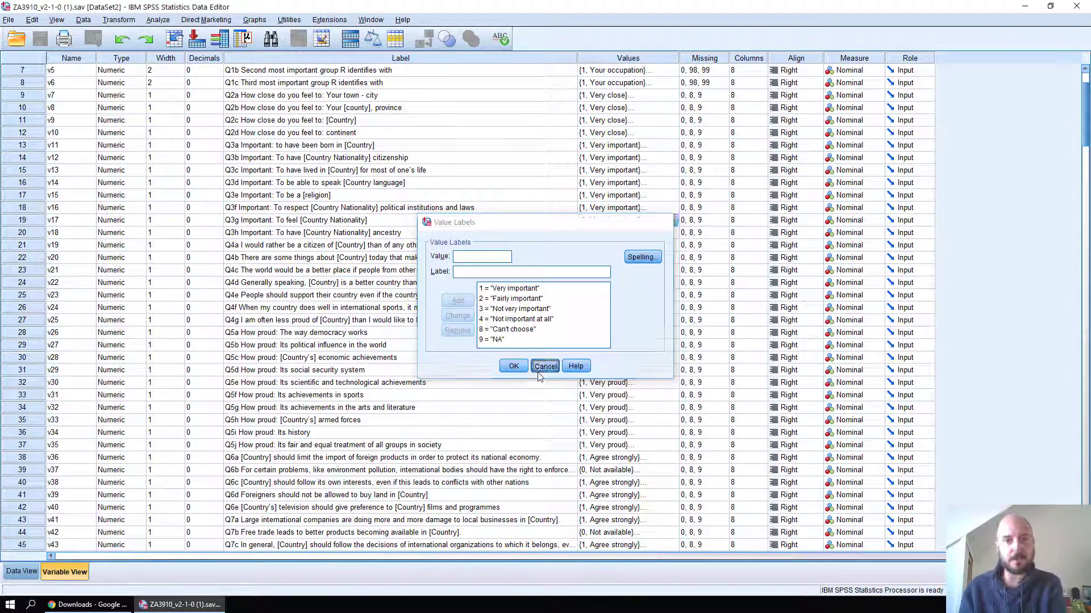
Look through the rest of the variable list, down to the last defined variable
click(258, 20)
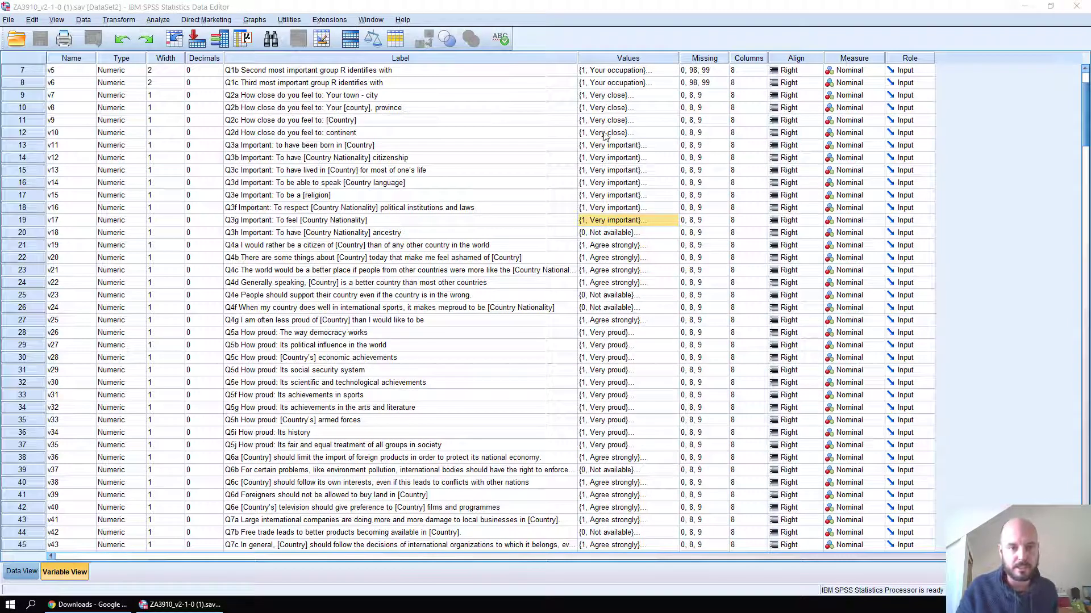
click(284, 209)
scroll(286, 321, down, 3)
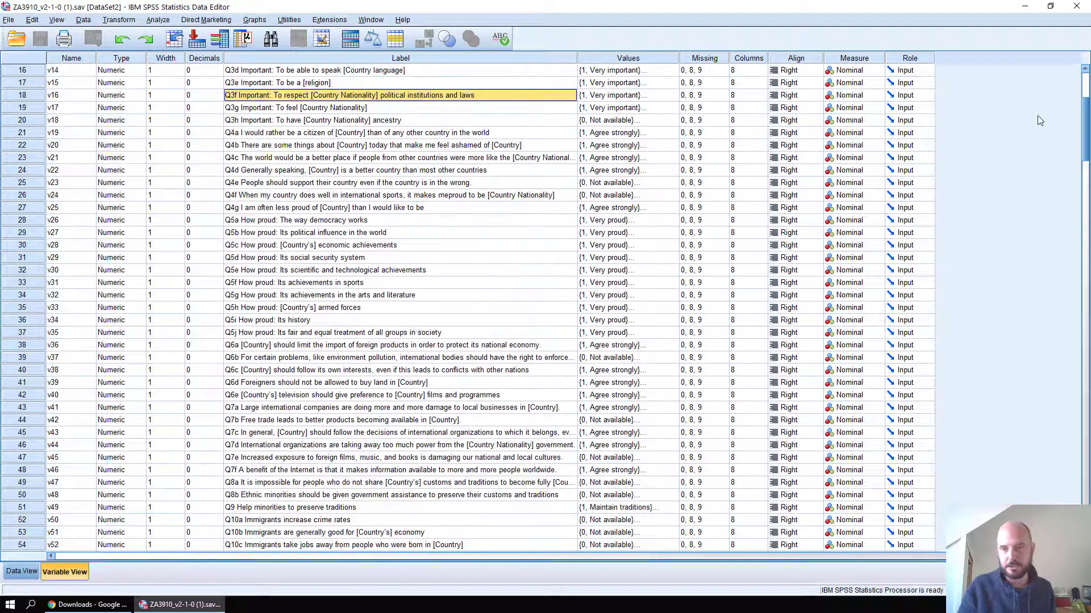
drag(1085, 128, 1082, 483)
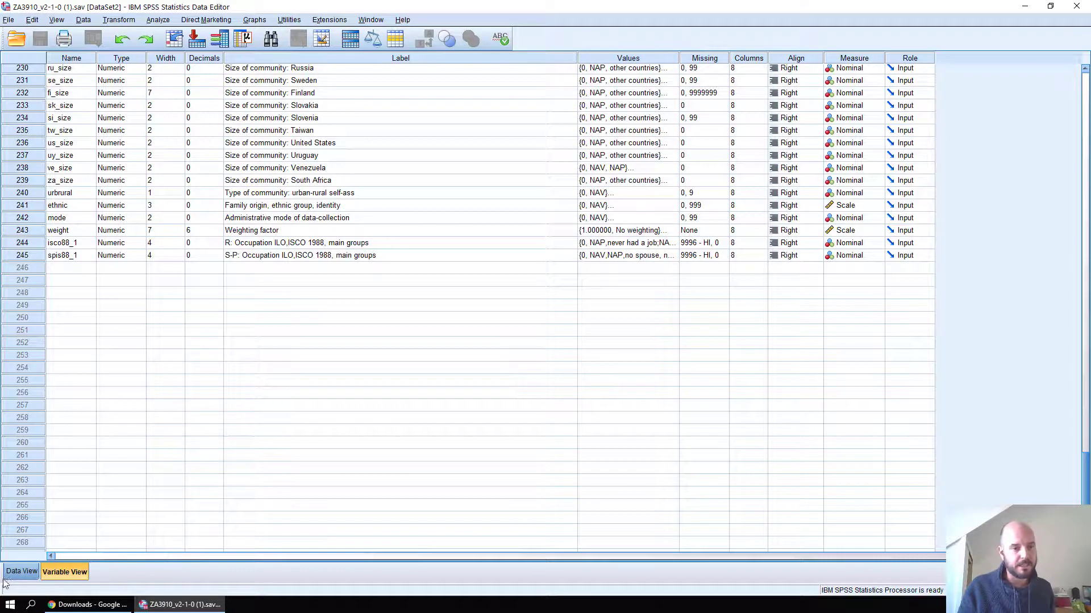
Look through the case records to the last respondent in the file and return to the first cases
click(21, 571)
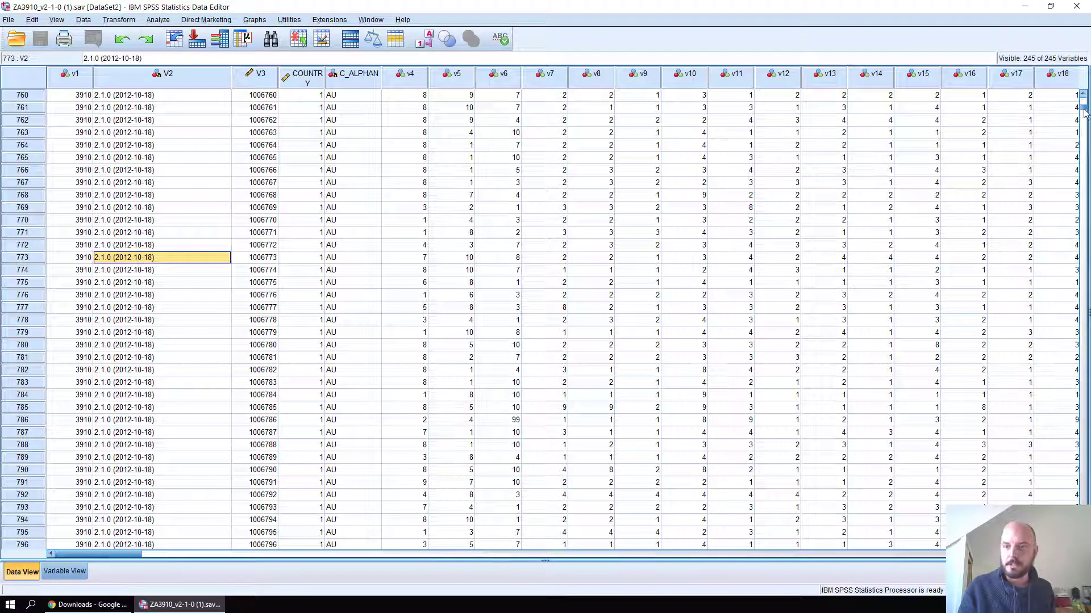
drag(1082, 114, 1085, 388)
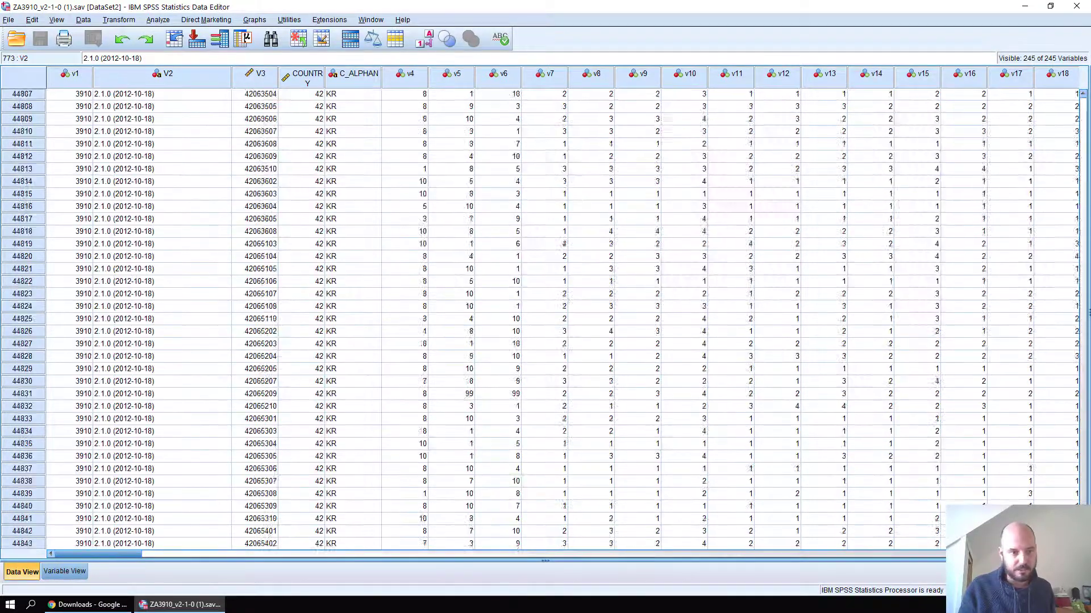
scroll(601, 345, up, 4)
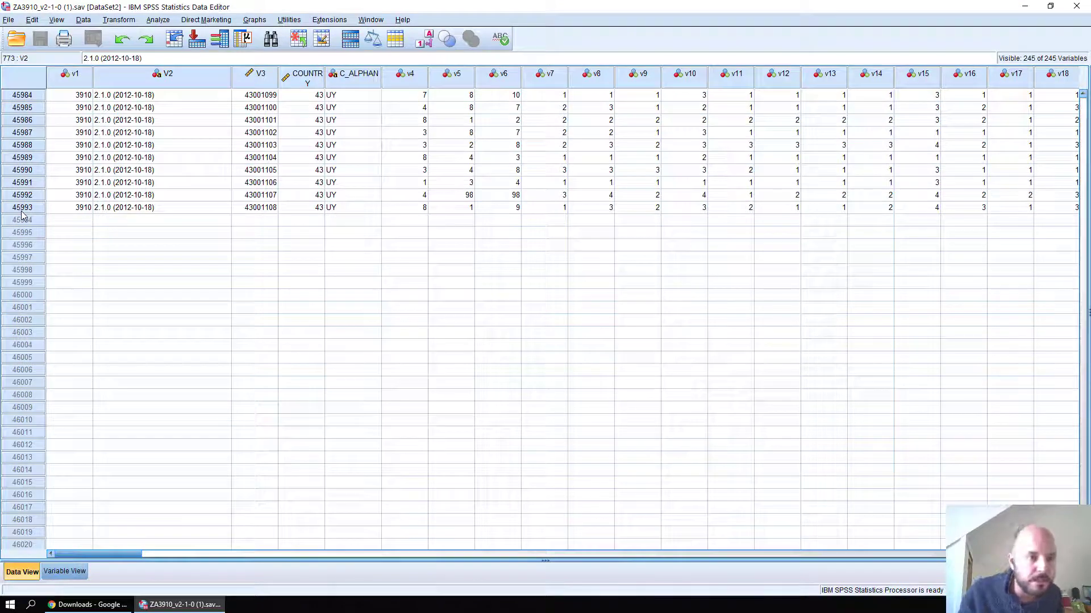
click(146, 208)
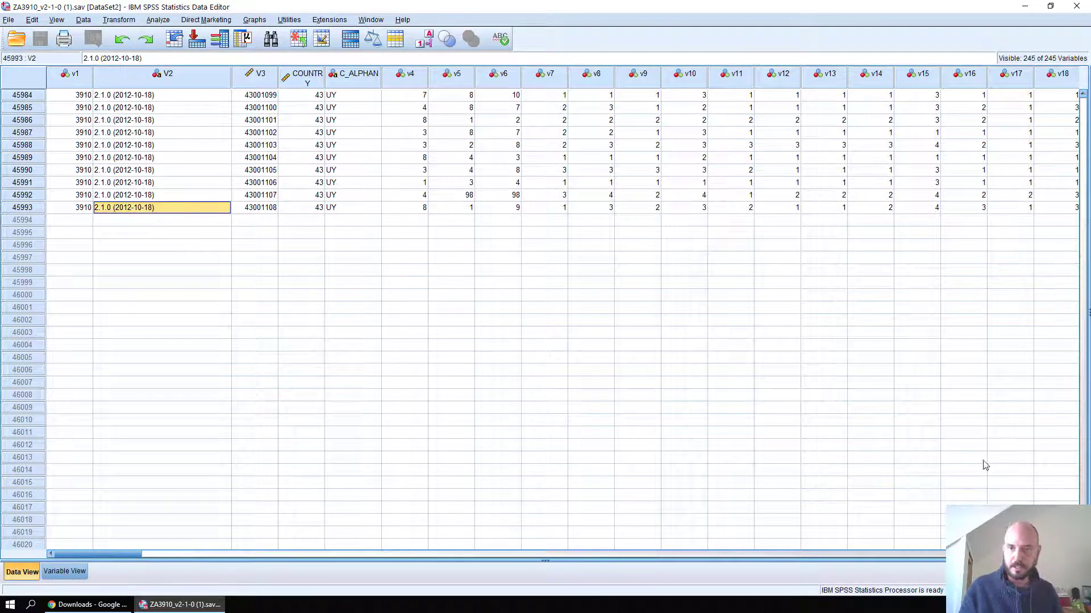
scroll(324, 243, up, 5)
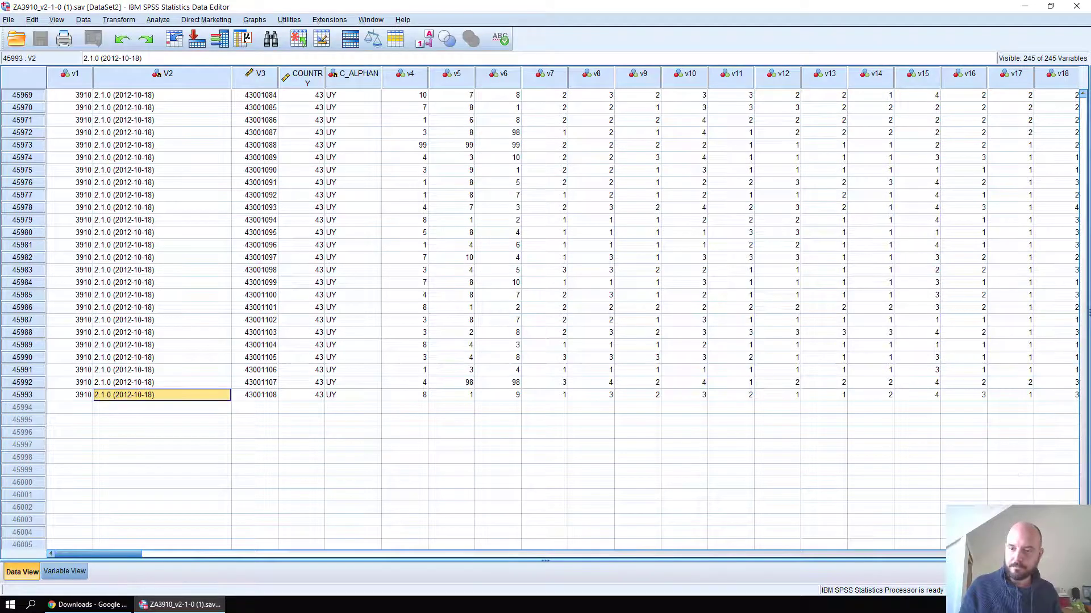
drag(1082, 539, 1083, 98)
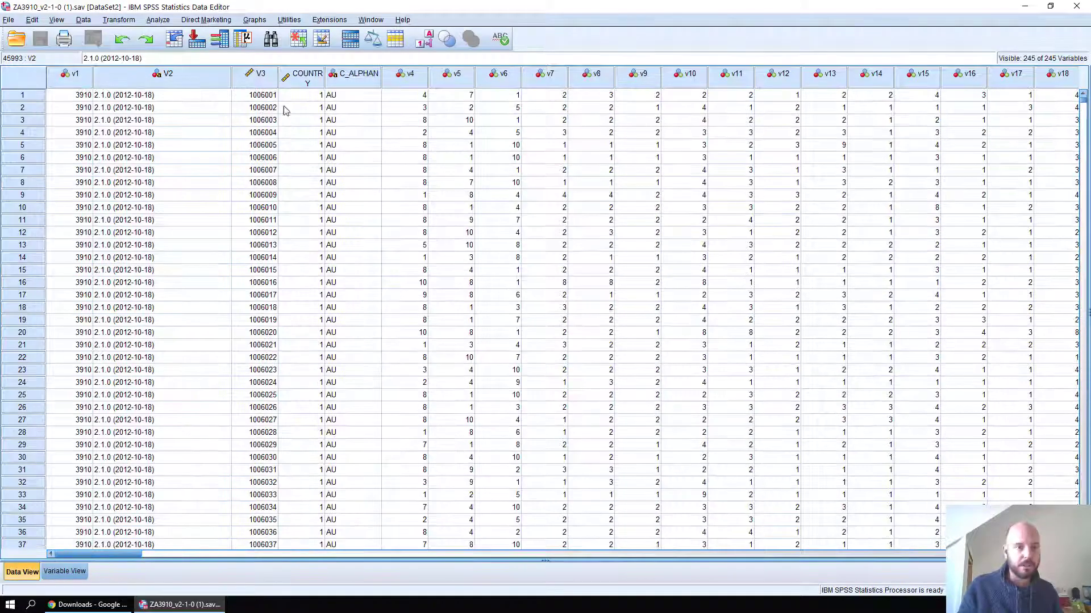
click(142, 158)
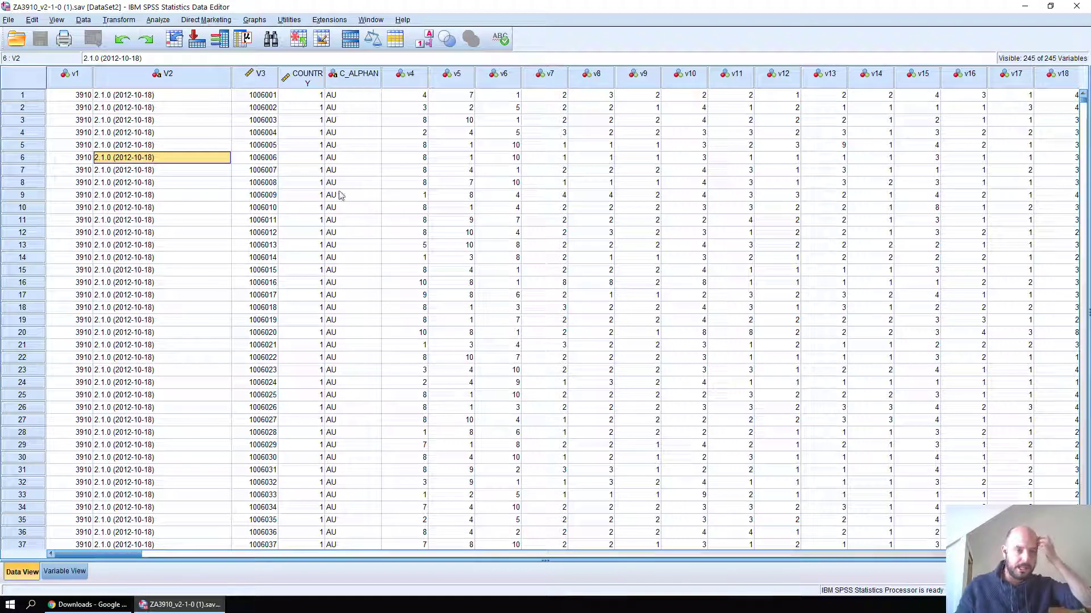
Return to the variable definitions and review the first variables, down to v11 on being born in the country
click(64, 571)
click(339, 133)
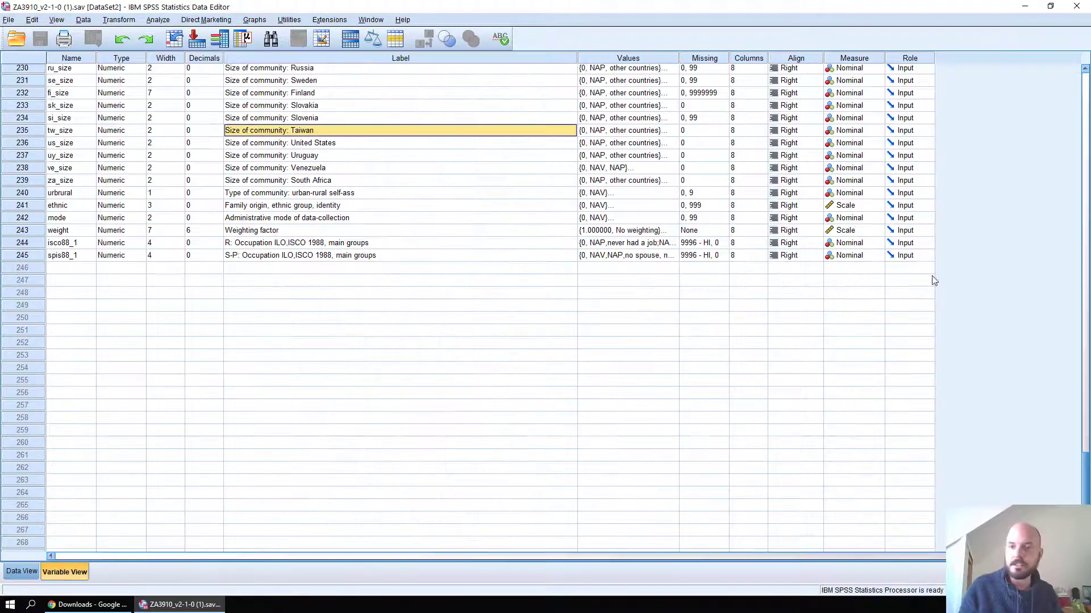
drag(1084, 473, 1083, 114)
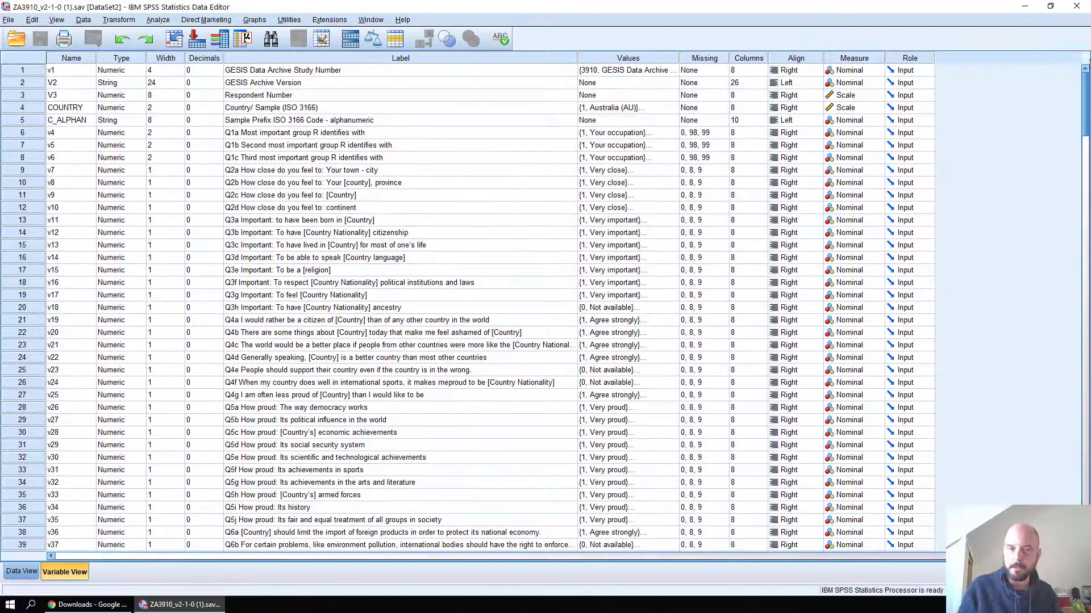
click(334, 160)
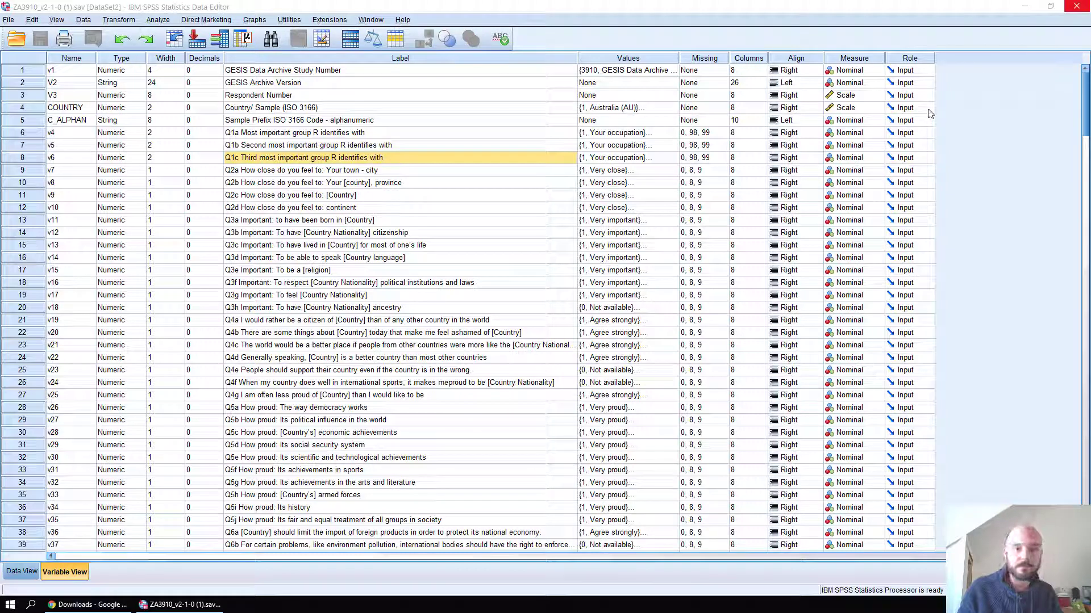
click(389, 222)
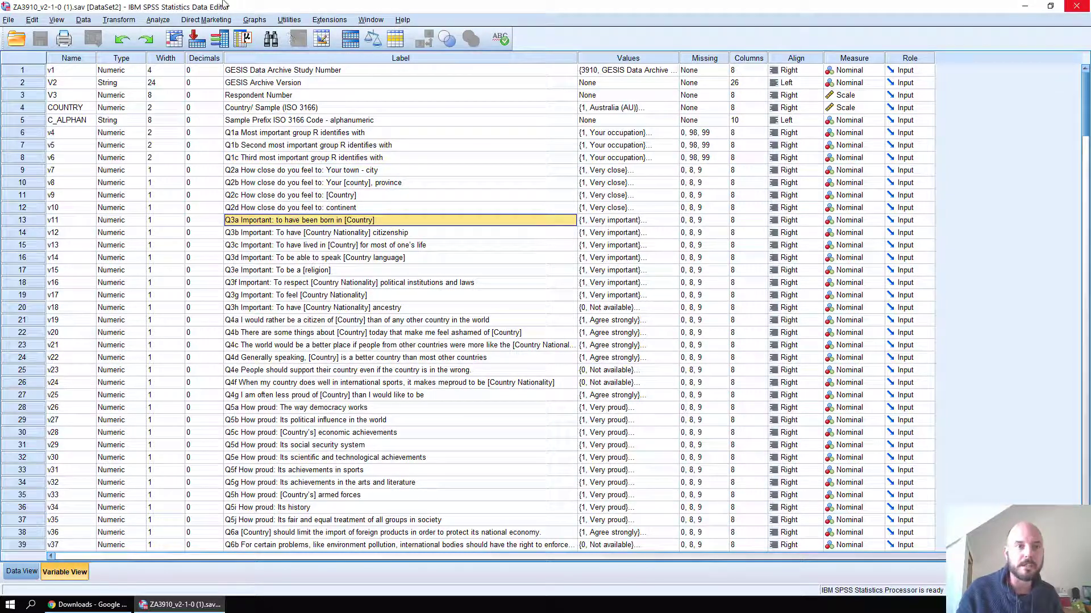
Start a Frequencies analysis and enlarge its dialog so the full variable labels are readable
click(171, 21)
mouse_move(192, 50)
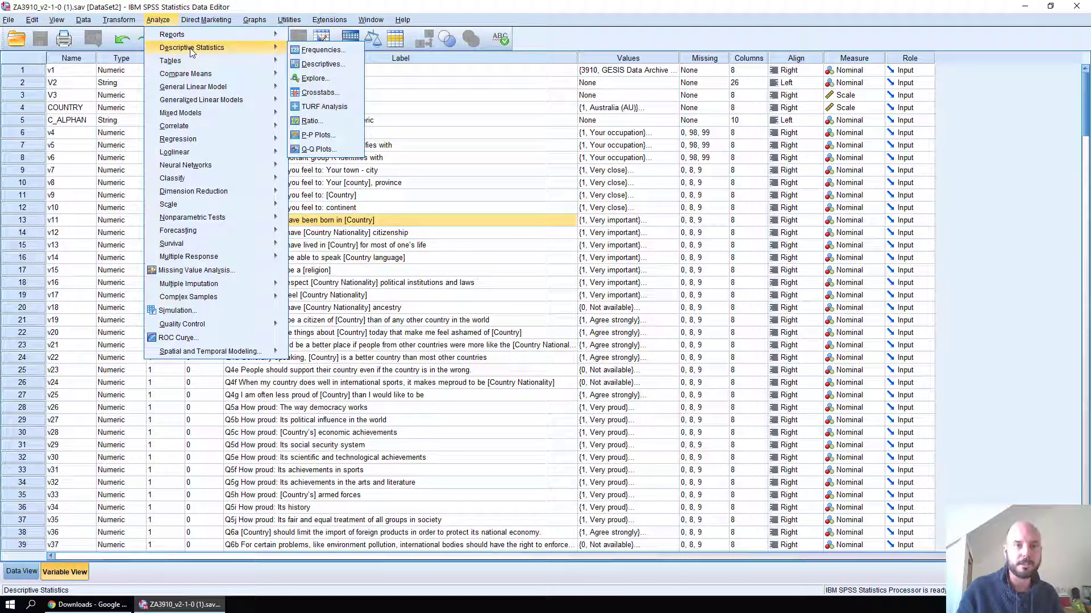
click(330, 55)
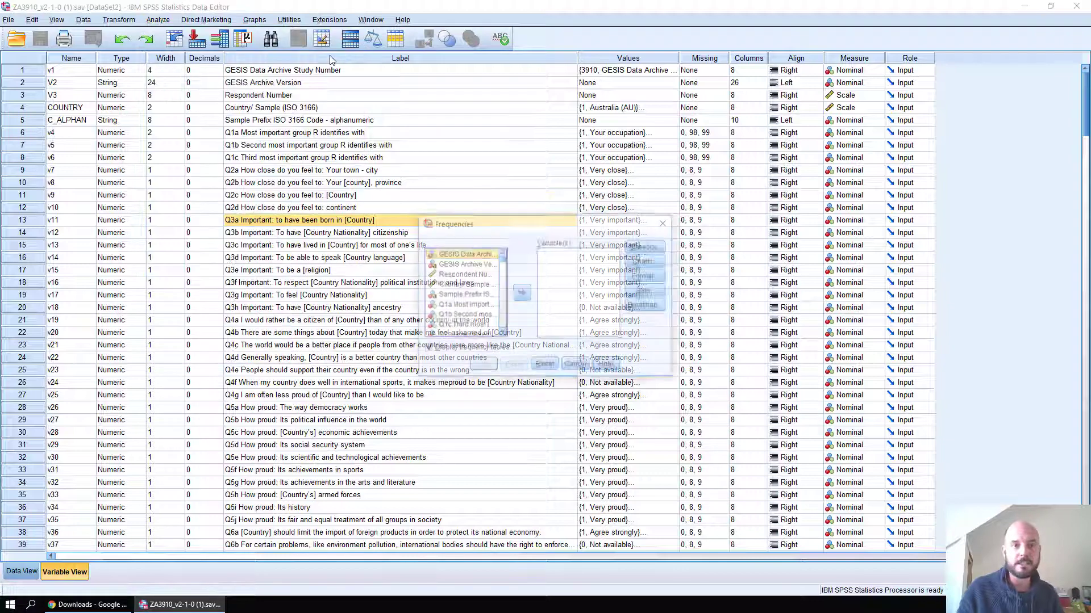
drag(416, 215, 230, 53)
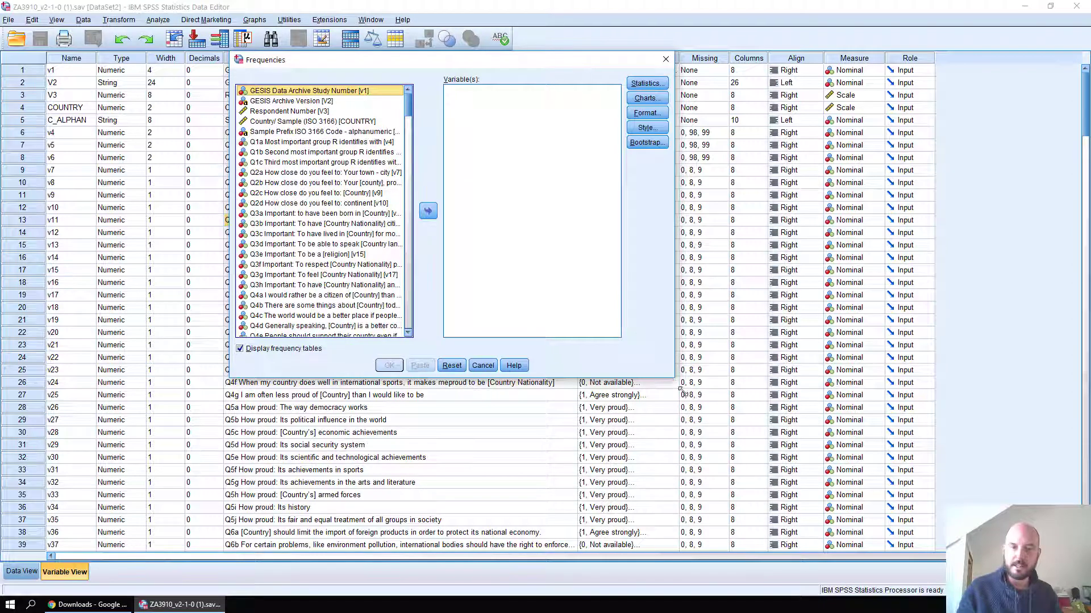
drag(680, 389, 740, 441)
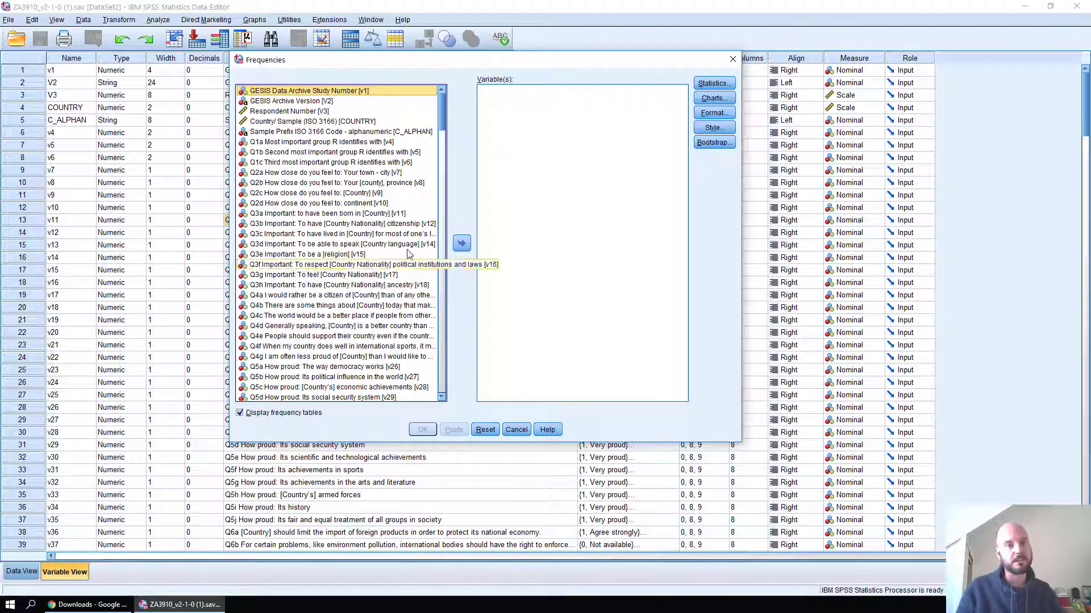
Display variable names instead of labels in the Frequencies source list, and reposition the dialog over the variable definitions
click(327, 193)
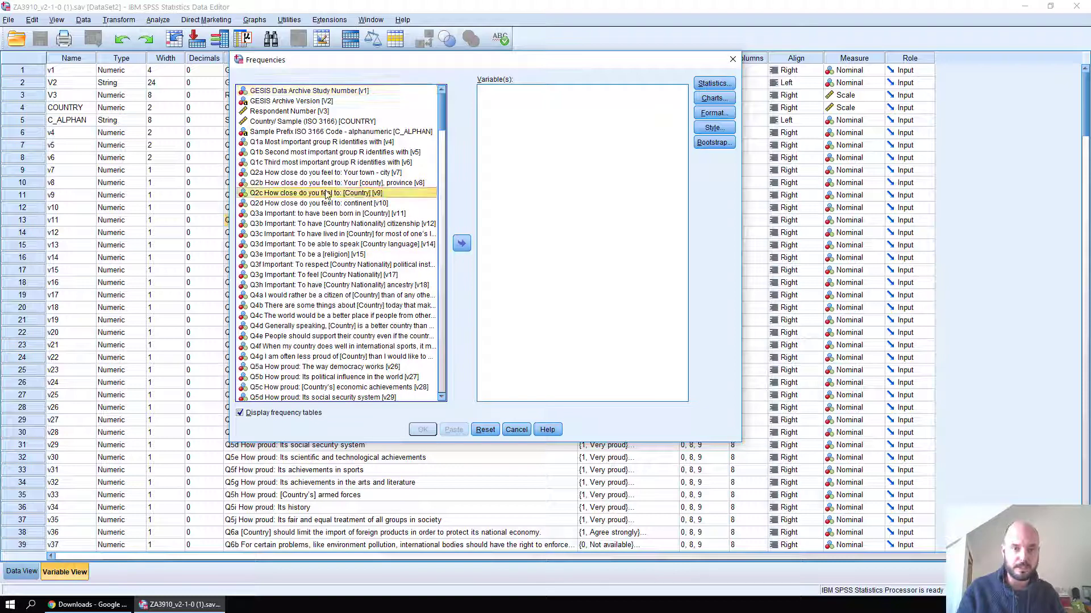
right_click(327, 194)
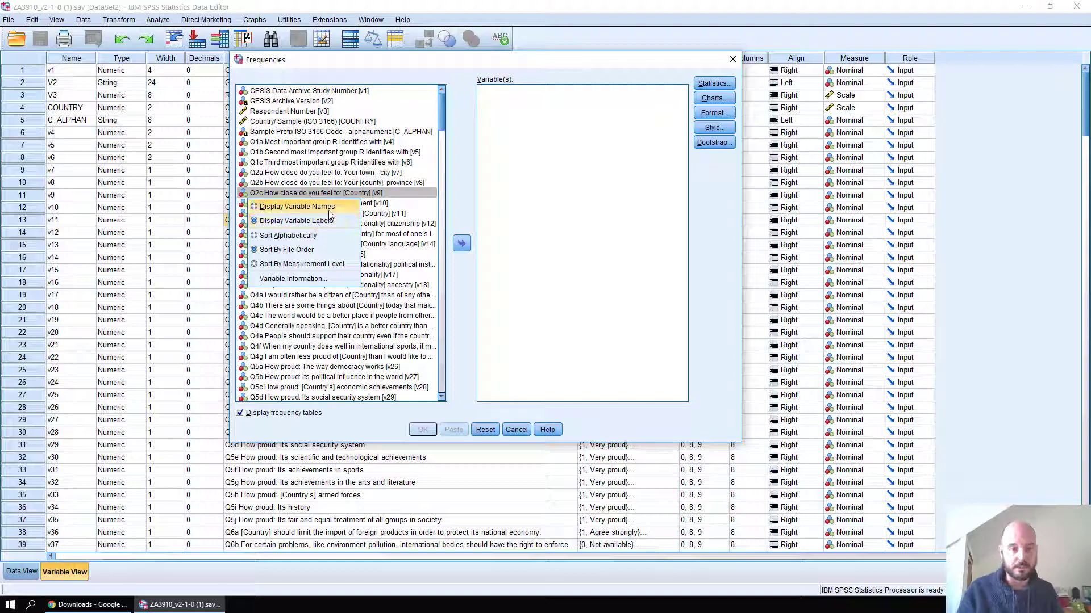
click(329, 207)
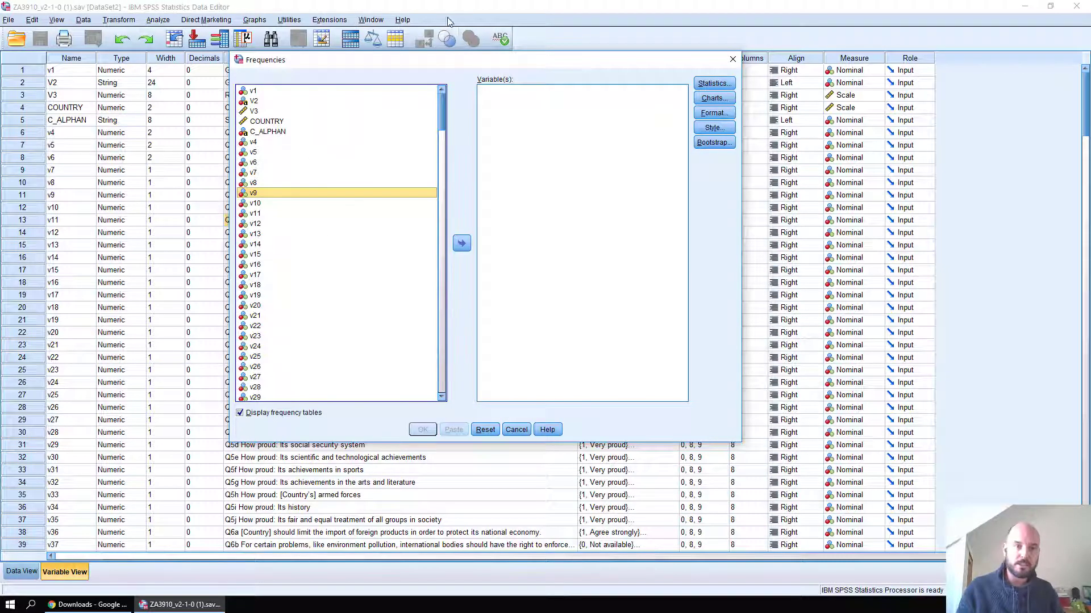
drag(438, 60, 440, 253)
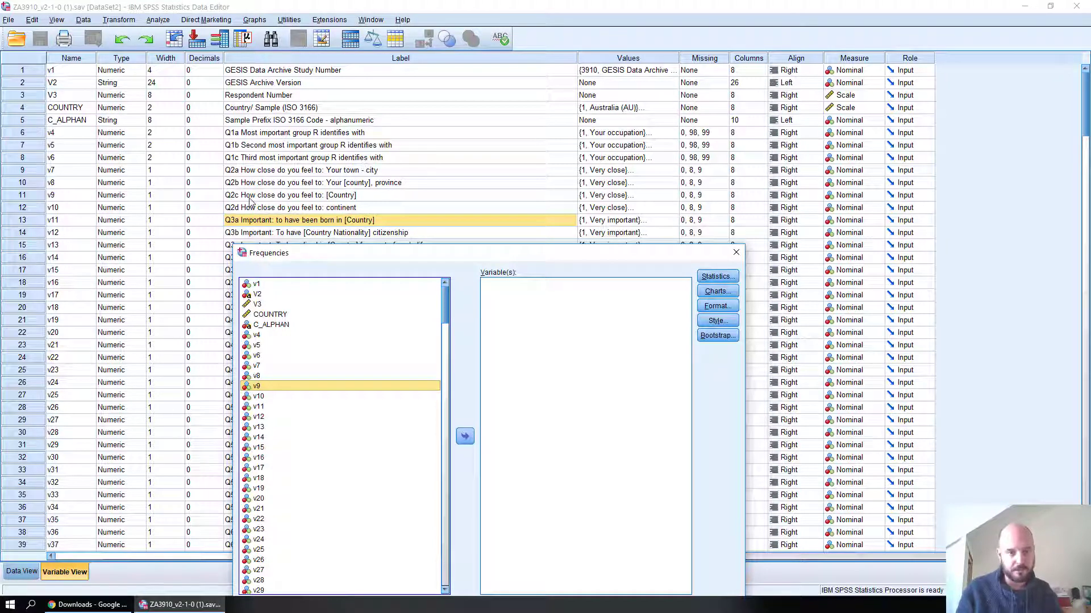
drag(334, 253, 343, 203)
drag(360, 137, 348, 121)
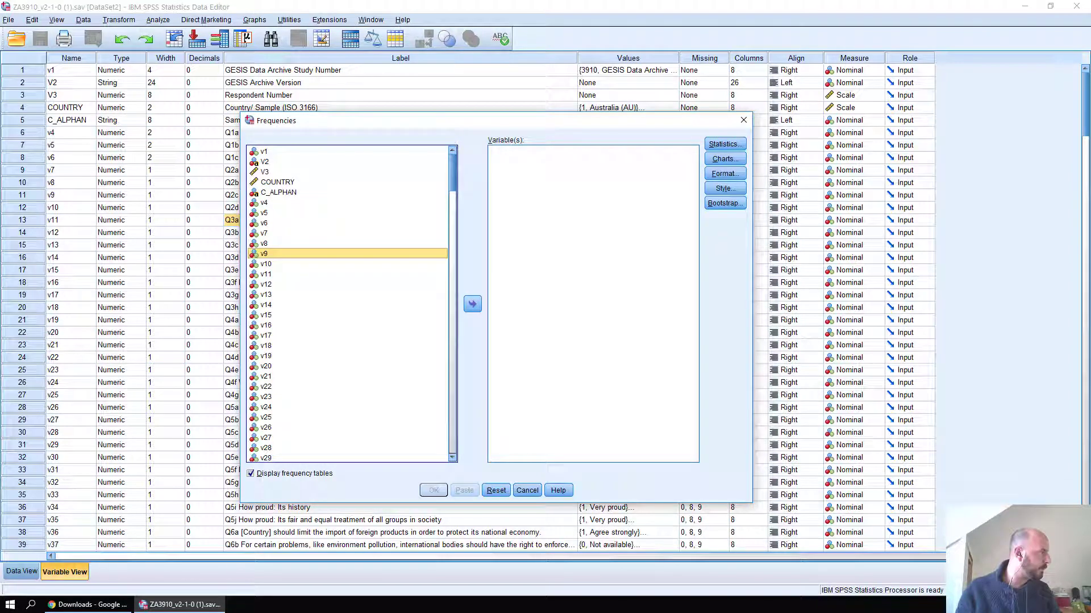
Find COUNTRY in the Frequencies source list and add it to the variables to analyse
click(292, 277)
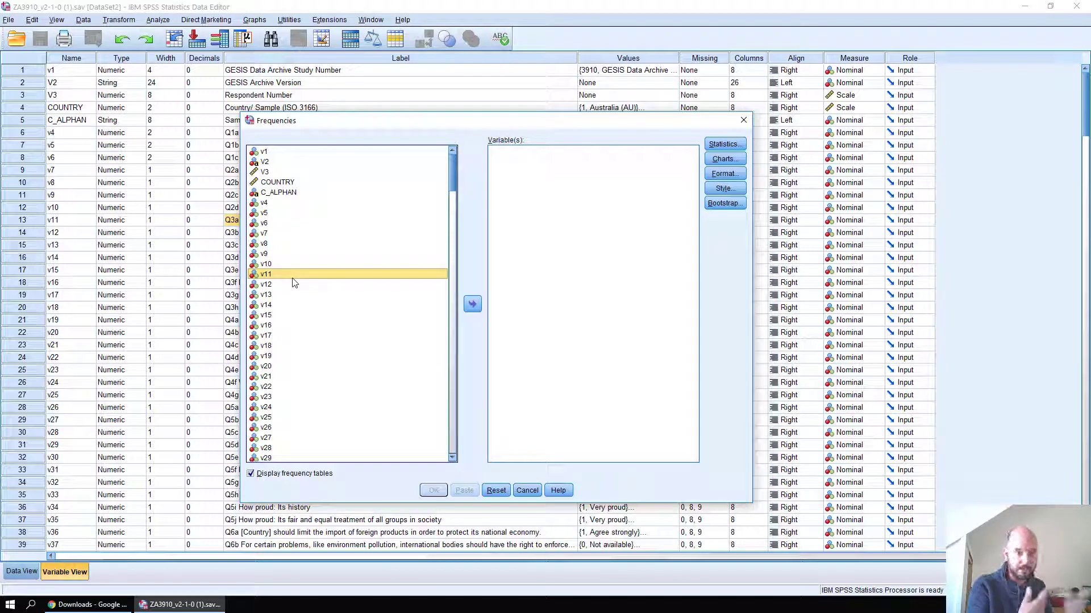
key(Page_Down)
key(c)
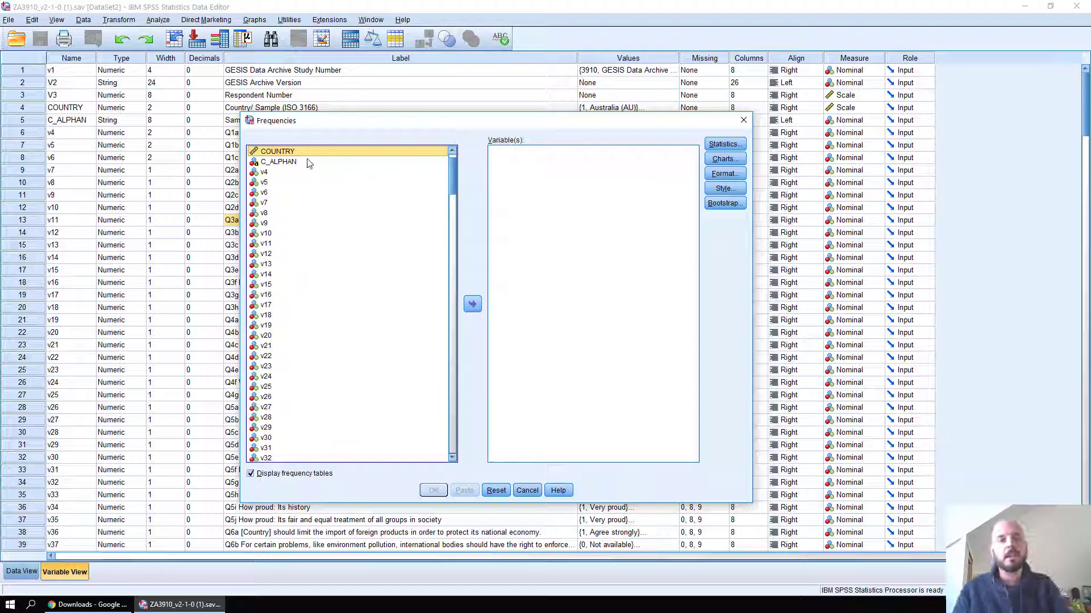
double_click(289, 152)
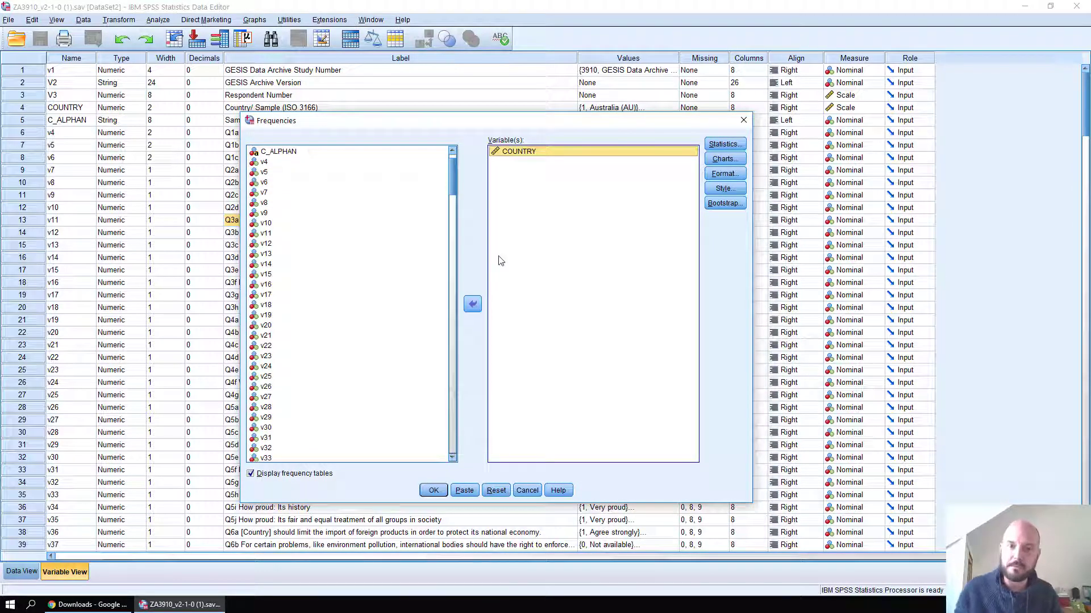
drag(495, 125, 489, 118)
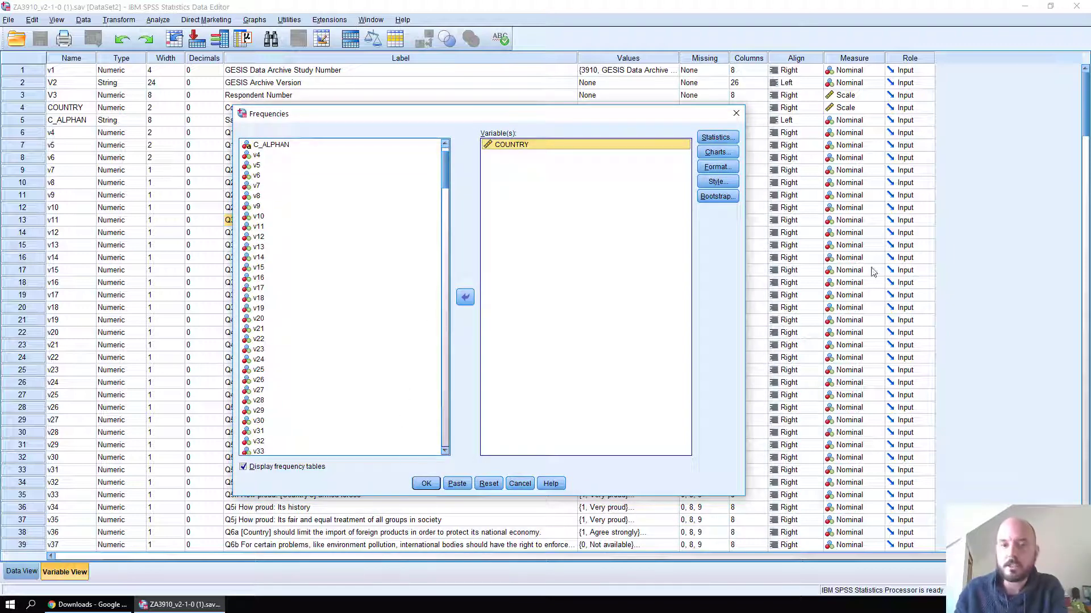
Inspect the statistics and chart options offered for the frequency analysis, leaving both unchanged
click(711, 142)
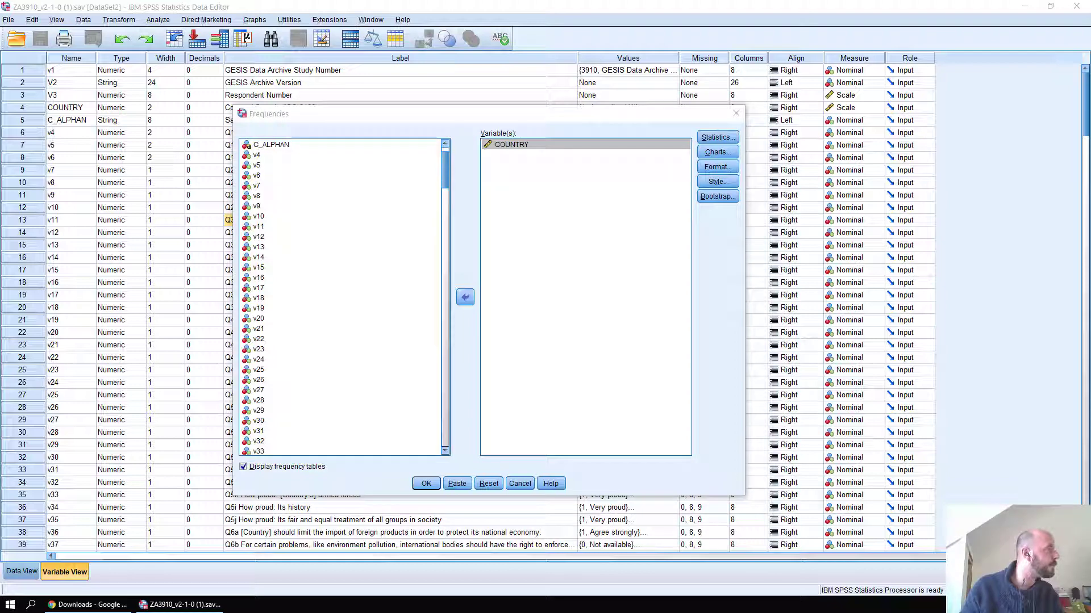
click(709, 142)
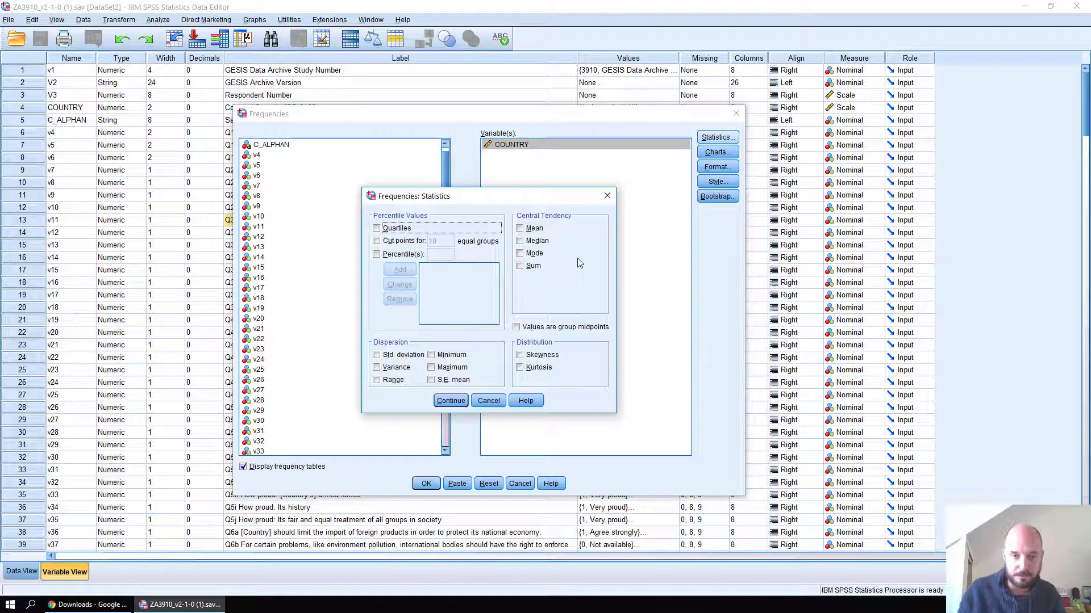
click(497, 400)
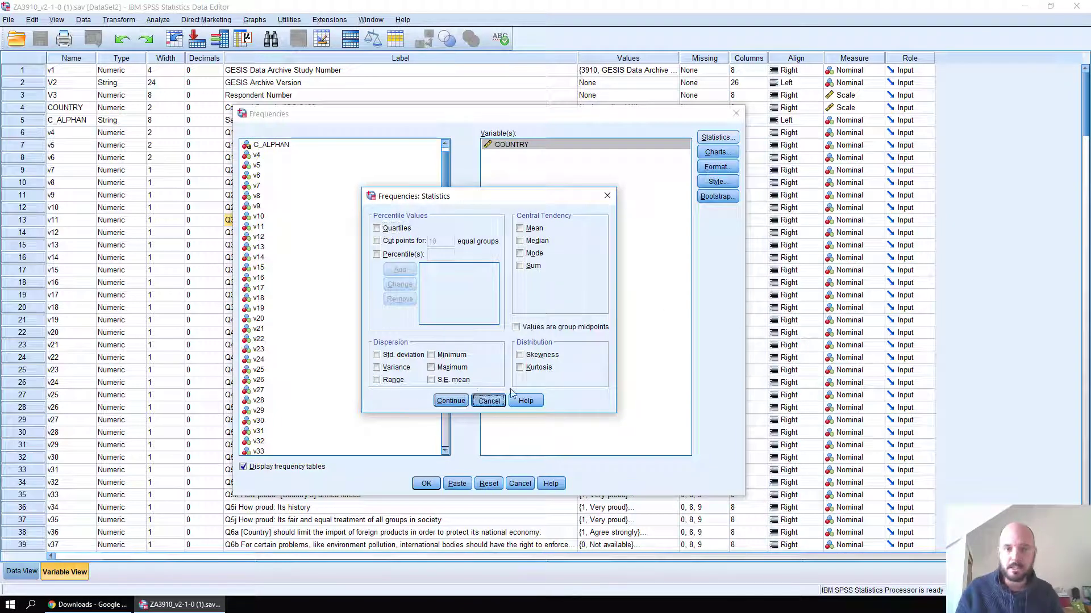
click(718, 151)
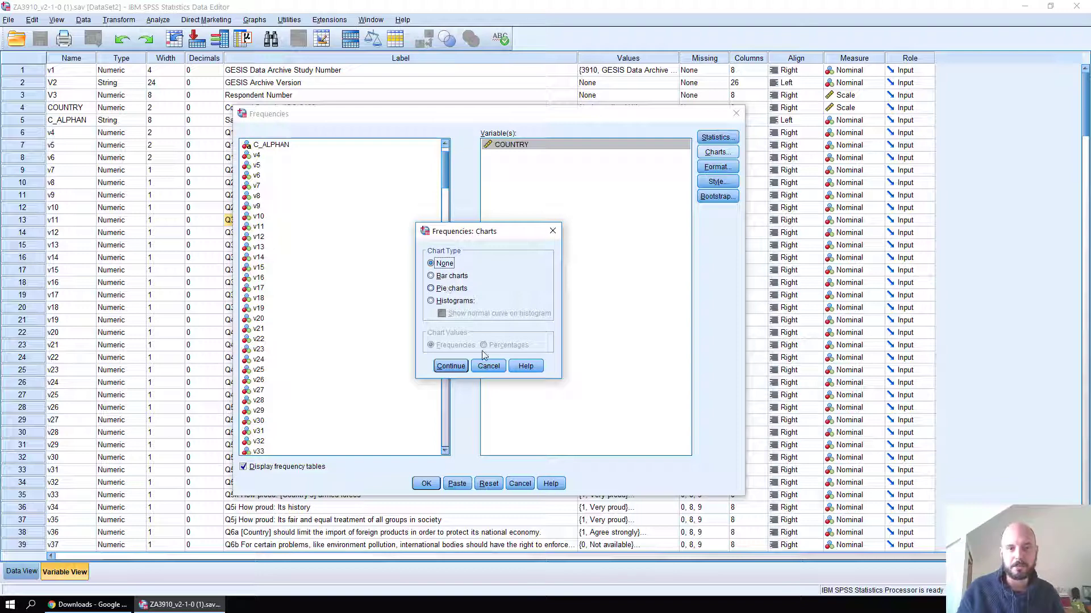
click(488, 365)
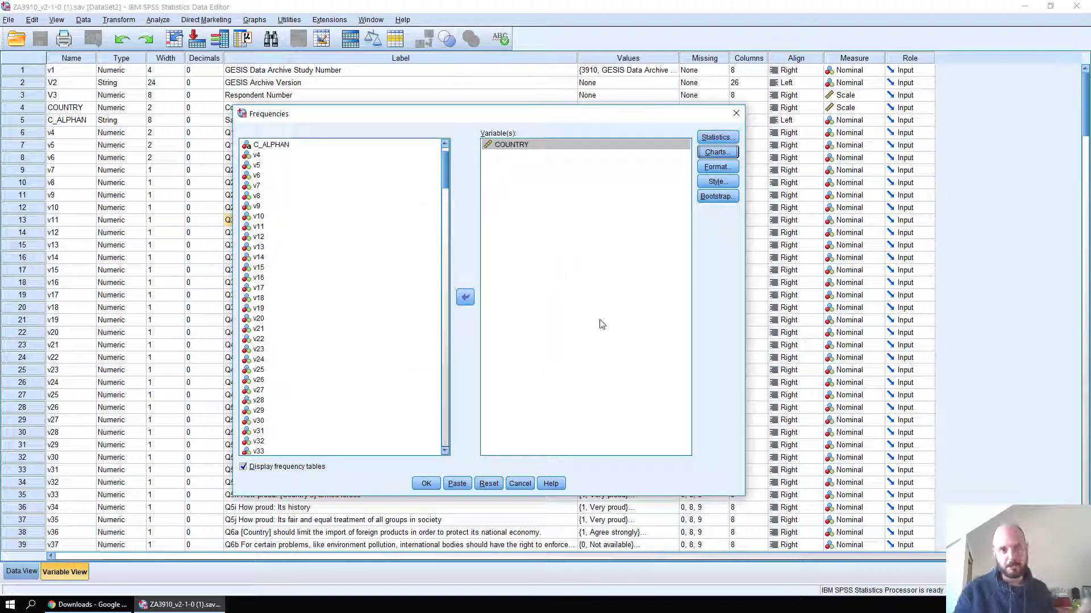
Run the COUNTRY frequencies and view the resulting country table in the maximized output window
click(431, 486)
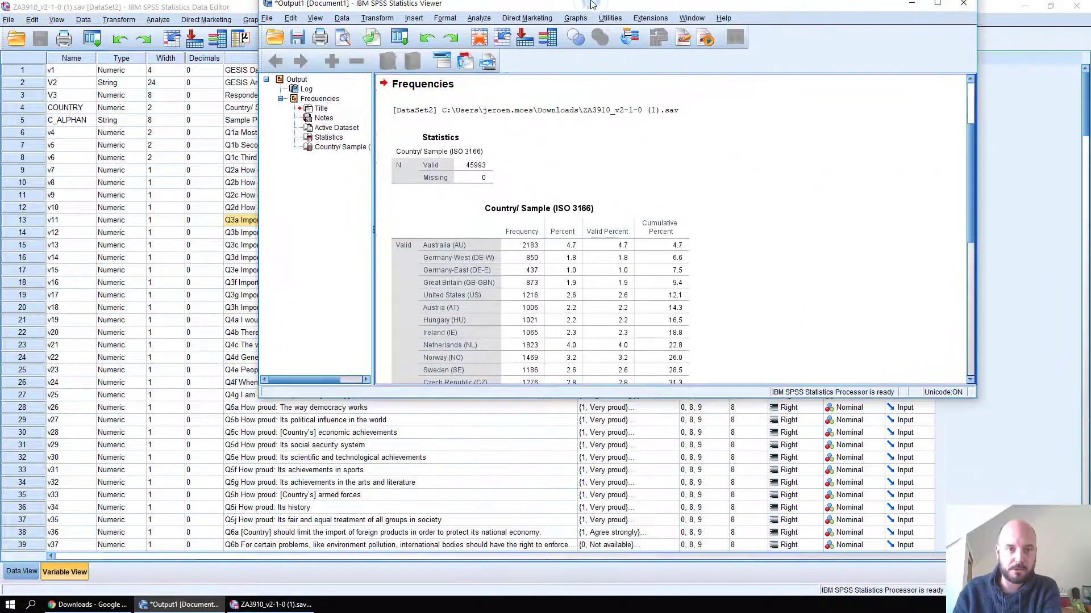
double_click(590, 5)
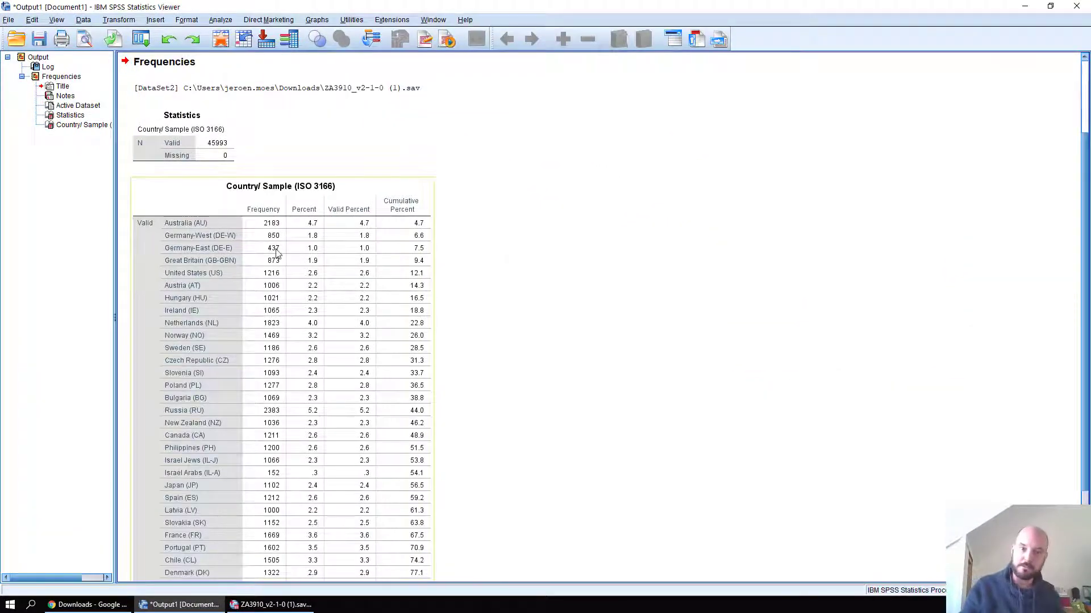
scroll(471, 219, down, 2)
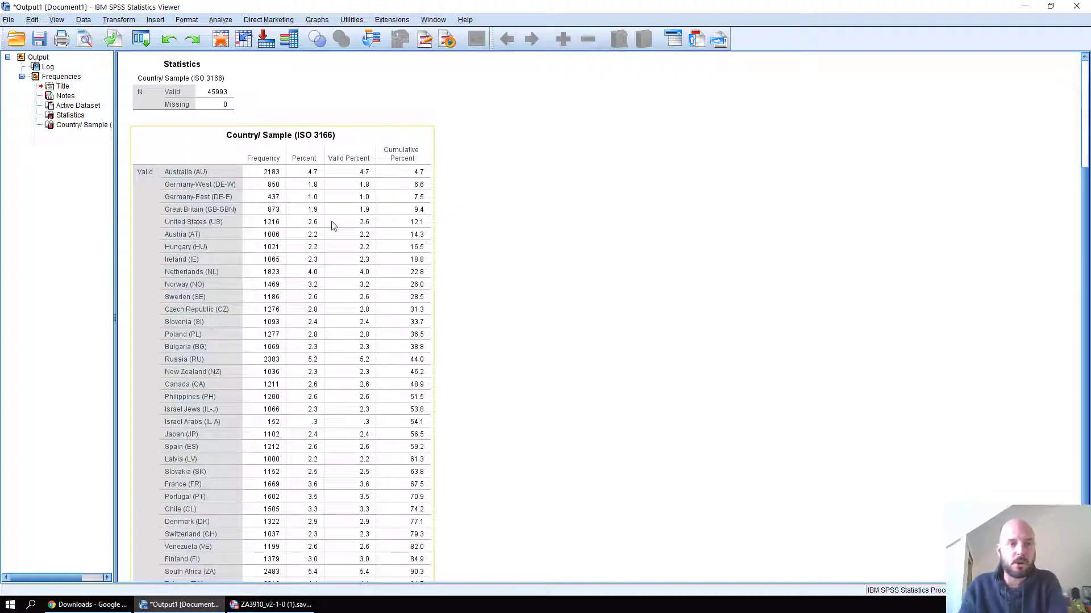
Examine the full COUNTRY frequency table down to its total row, switching briefly to the variable definitions and back
scroll(244, 284, down, 3)
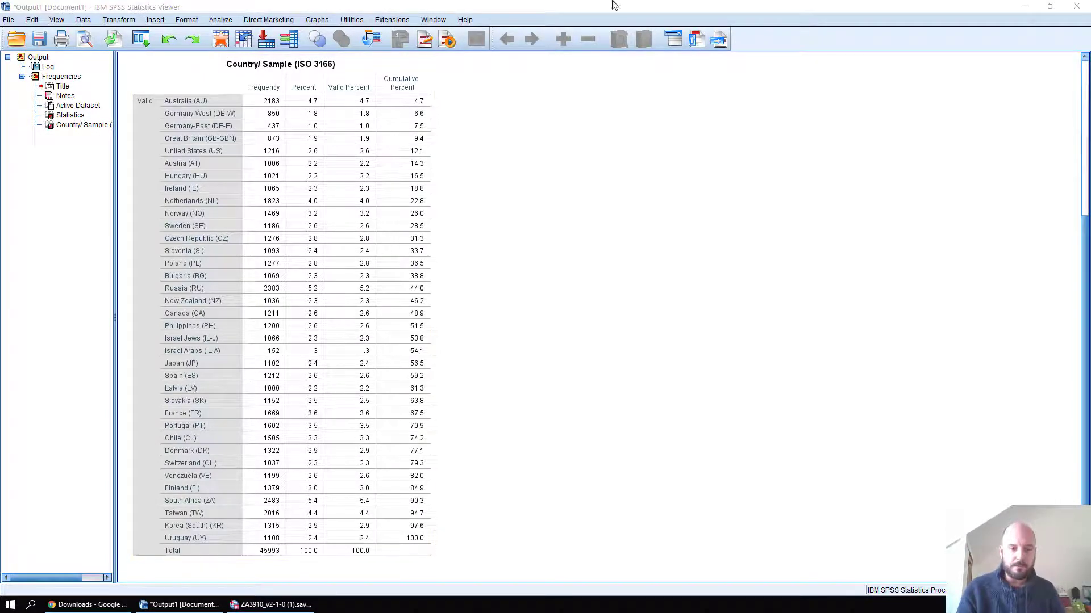
click(271, 604)
click(379, 346)
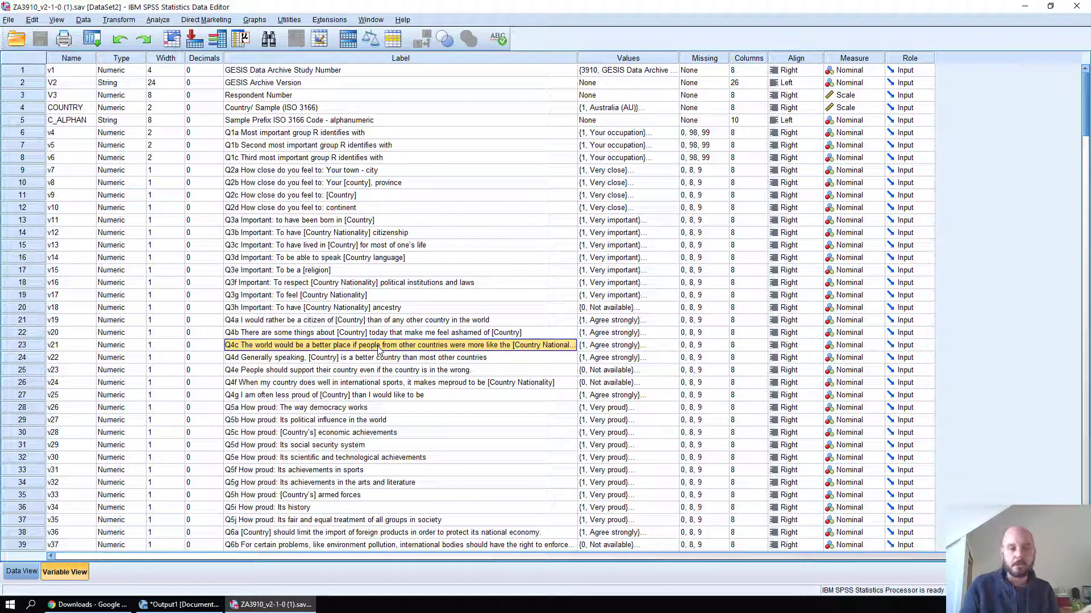
click(209, 606)
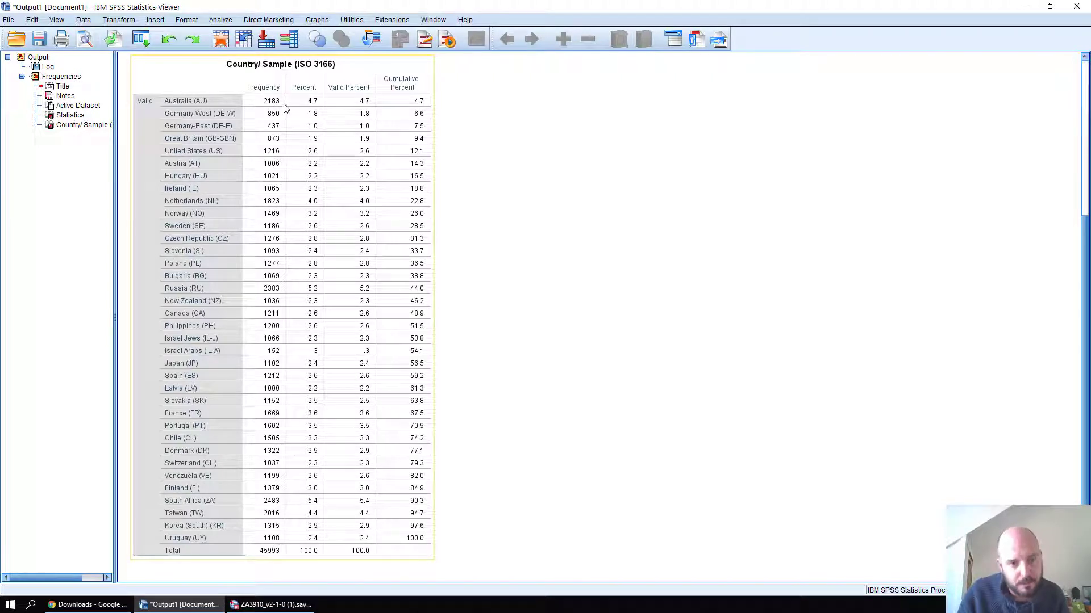
click(831, 402)
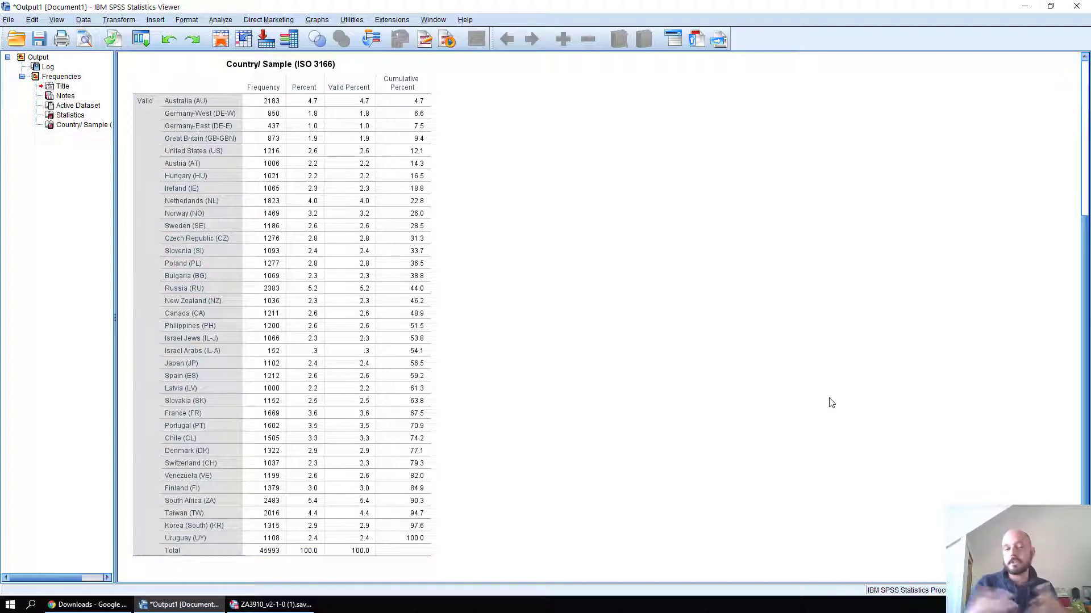
click(232, 555)
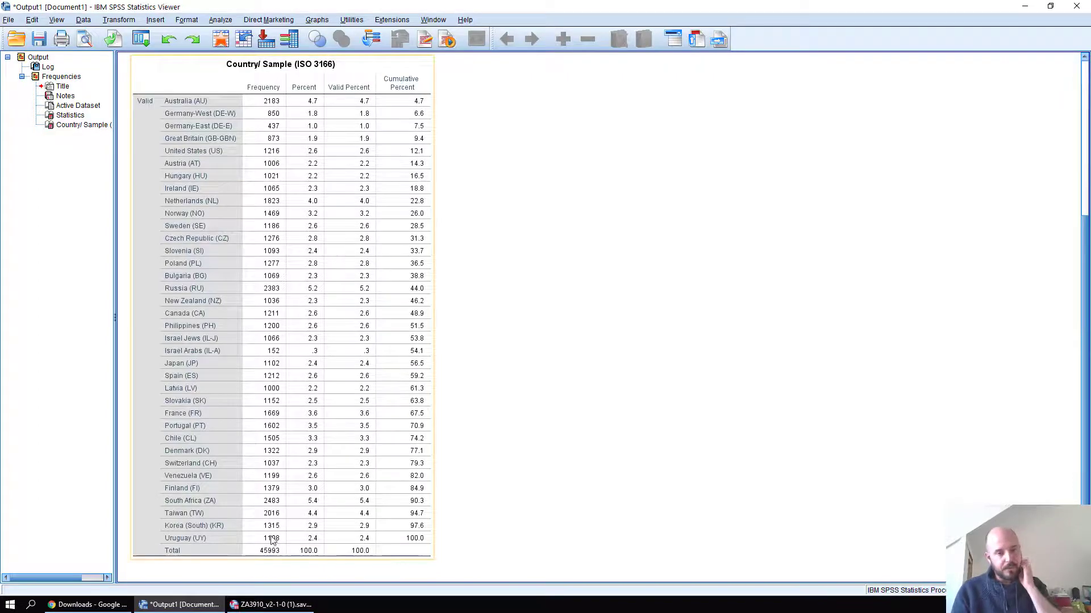
Look through the dataset's variable definitions down to the demographic and country-specific education variables
click(276, 606)
scroll(335, 408, down, 12)
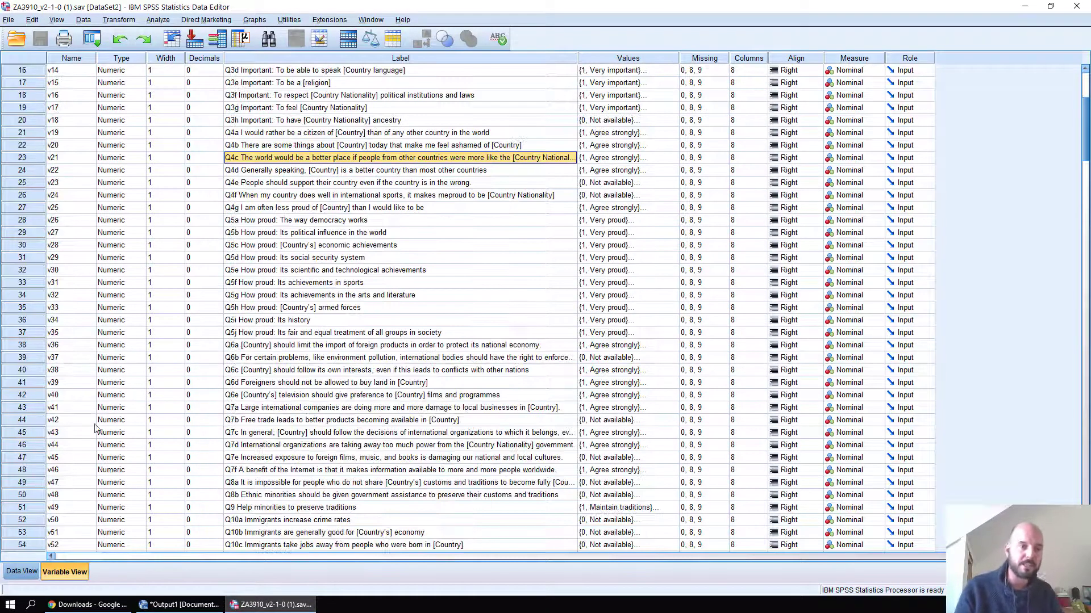
scroll(335, 408, down, 8)
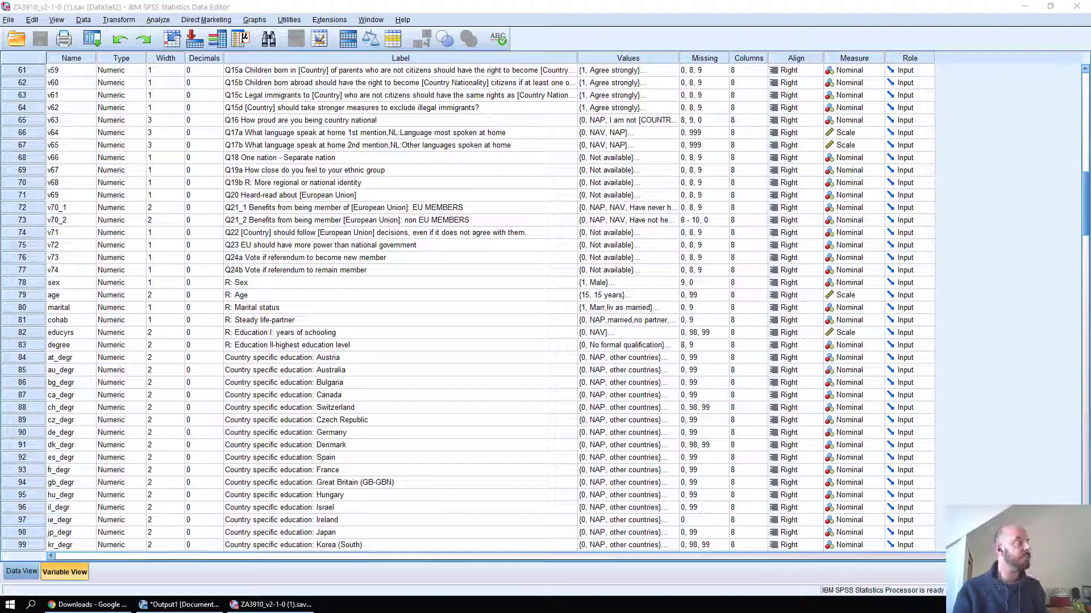
Switch to Workshop Instructions.docx in Word and copy the boxed syntax from STEP 1 through the final EXECUTE of STEP 4
drag(827, 612, 621, 0)
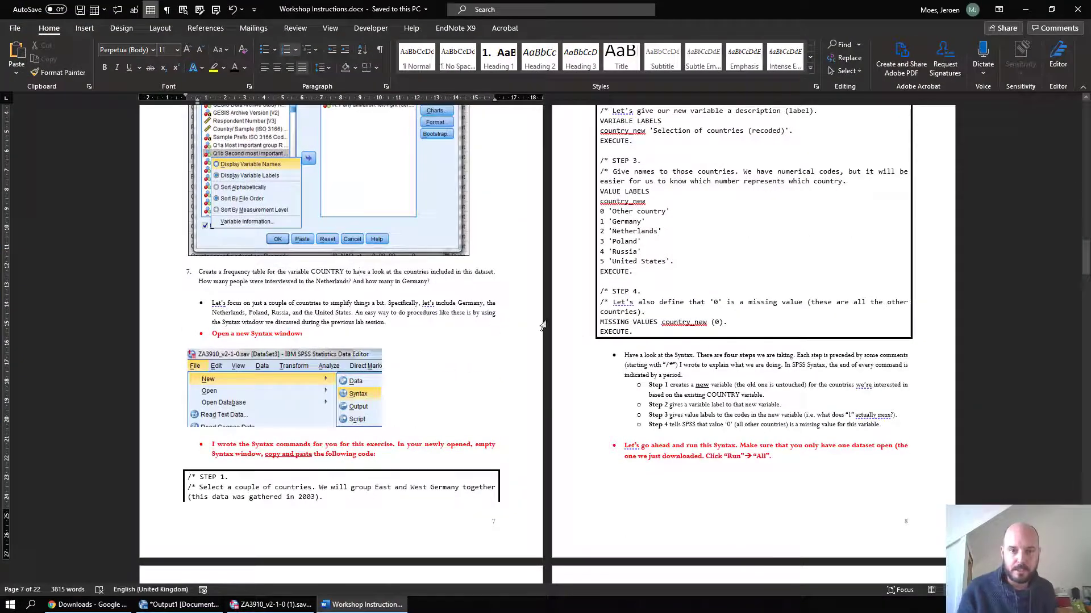
scroll(474, 354, up, 3)
scroll(124, 435, down, 4)
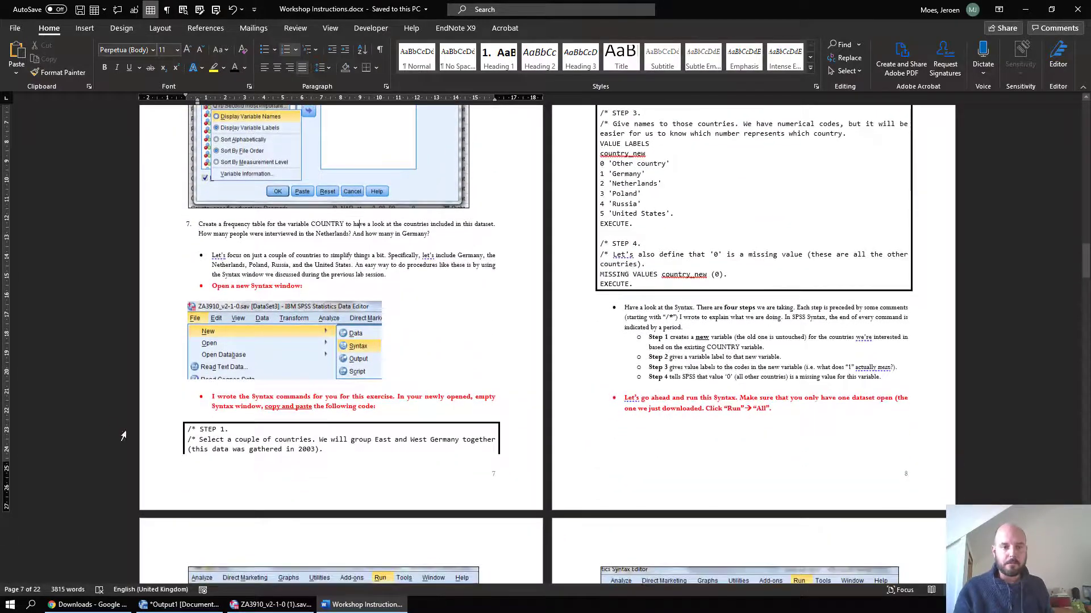
click(189, 430)
scroll(291, 433, up, 3)
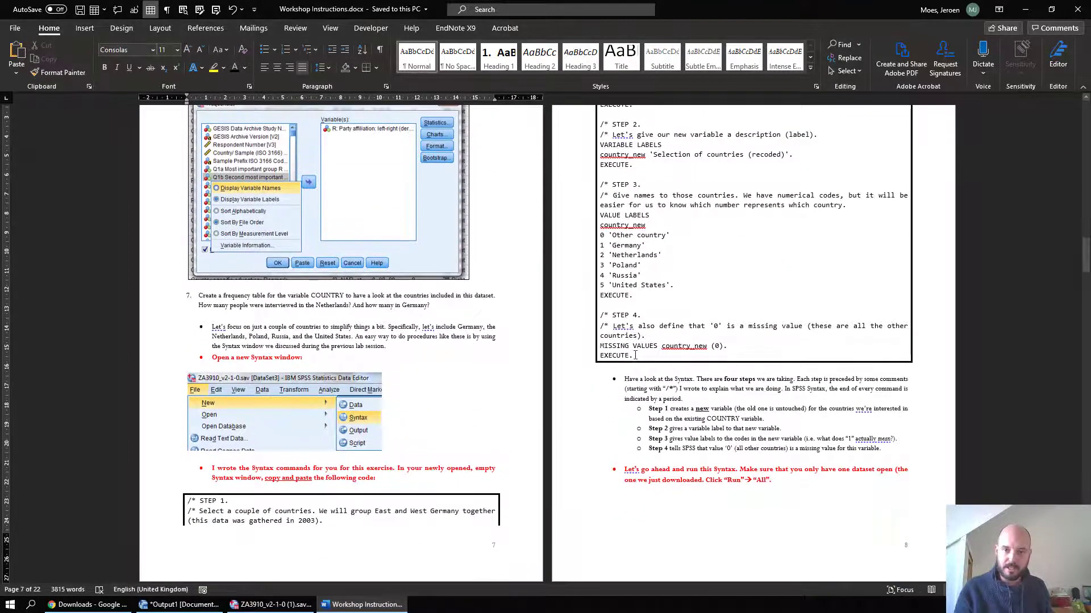
shift+click(635, 358)
scroll(933, 209, up, 4)
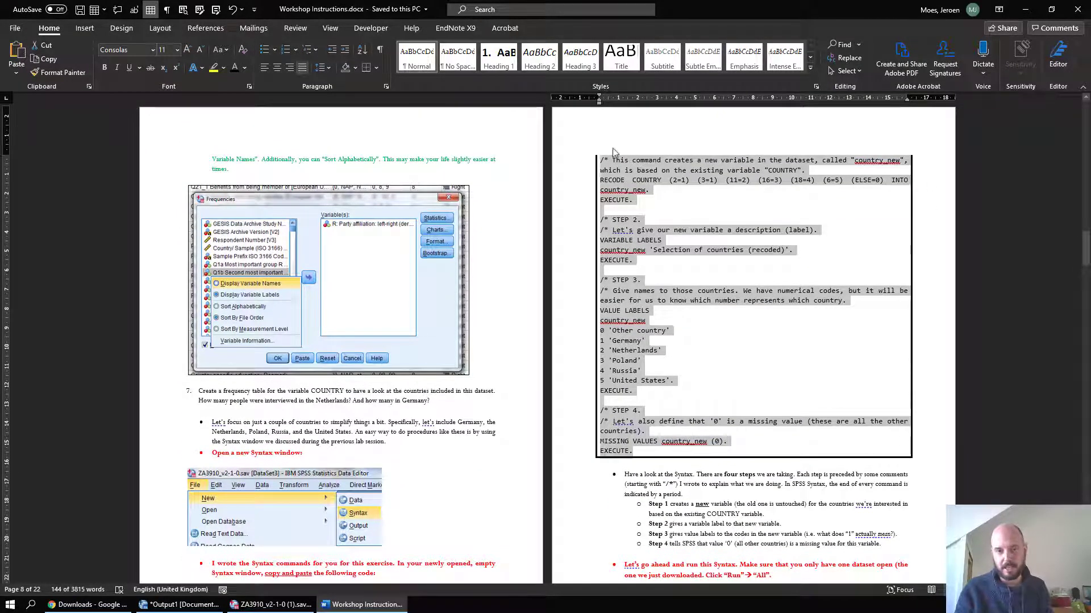
scroll(676, 223, down, 3)
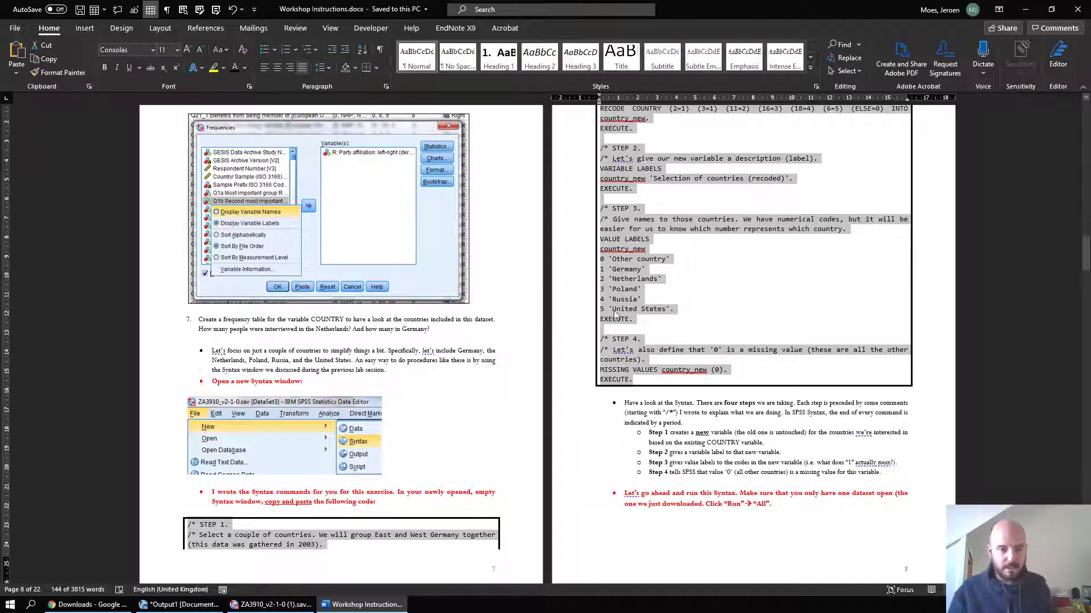
Return to SPSS, open a new syntax window and paste in the copied four-step country_new recode syntax
click(261, 606)
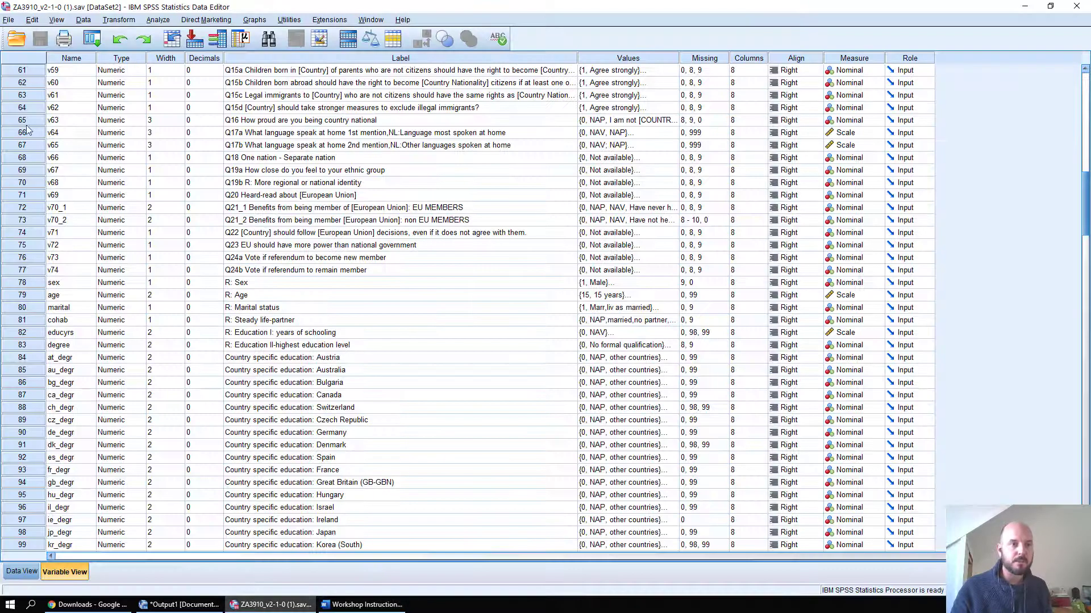
click(18, 21)
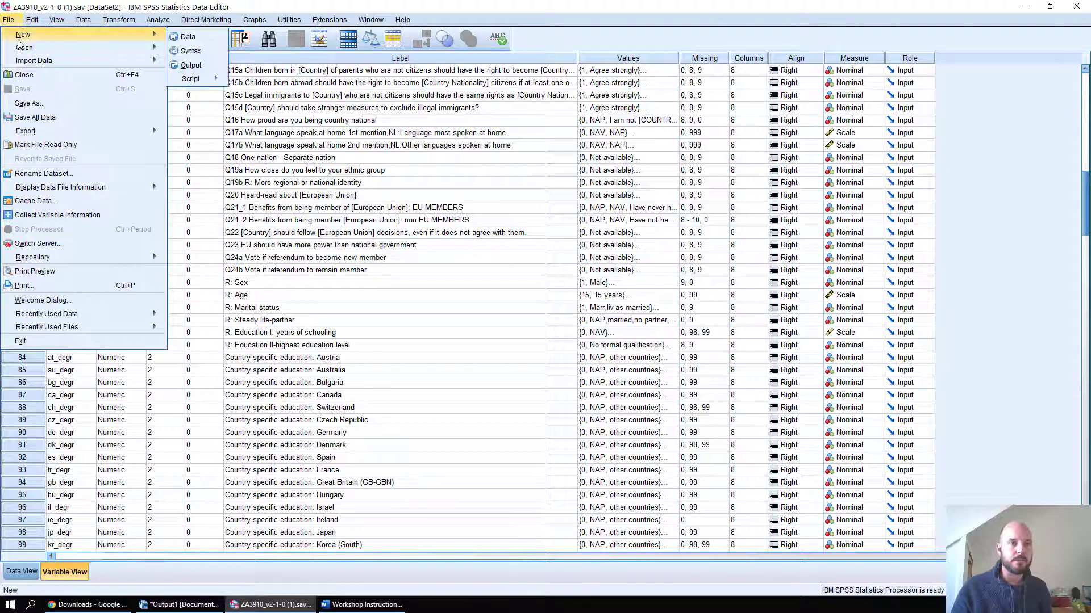
key(Right)
key(Right)
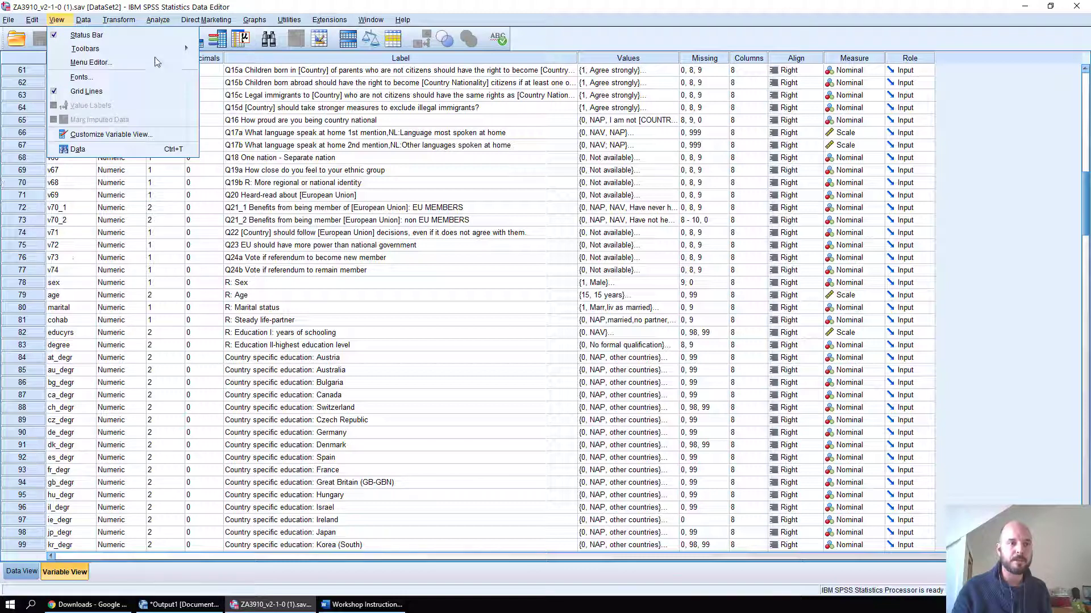
key(Right)
key(Right)
click(8, 21)
mouse_move(12, 36)
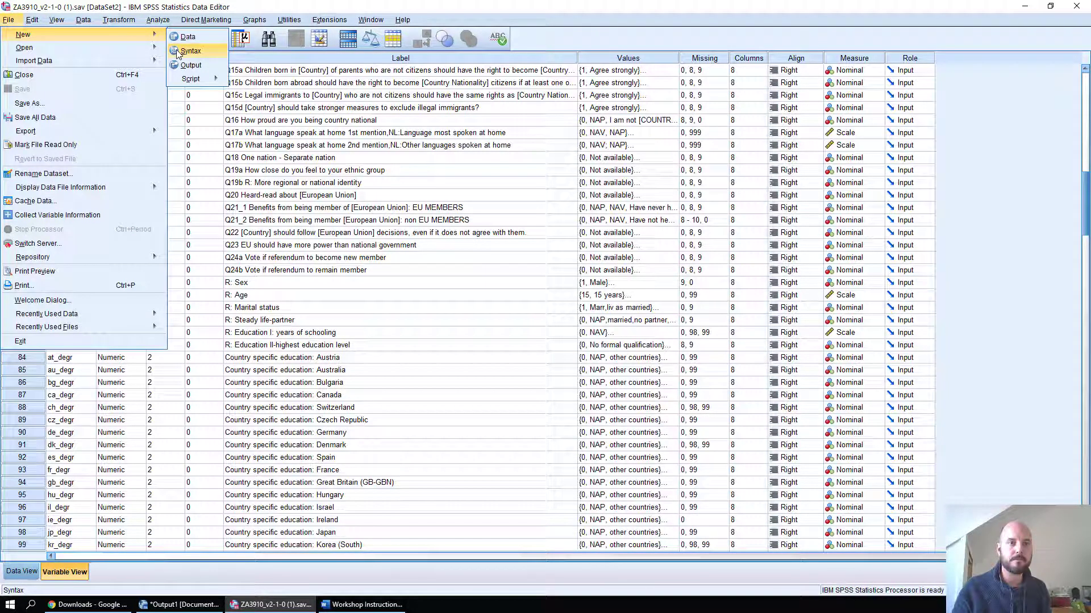
click(193, 54)
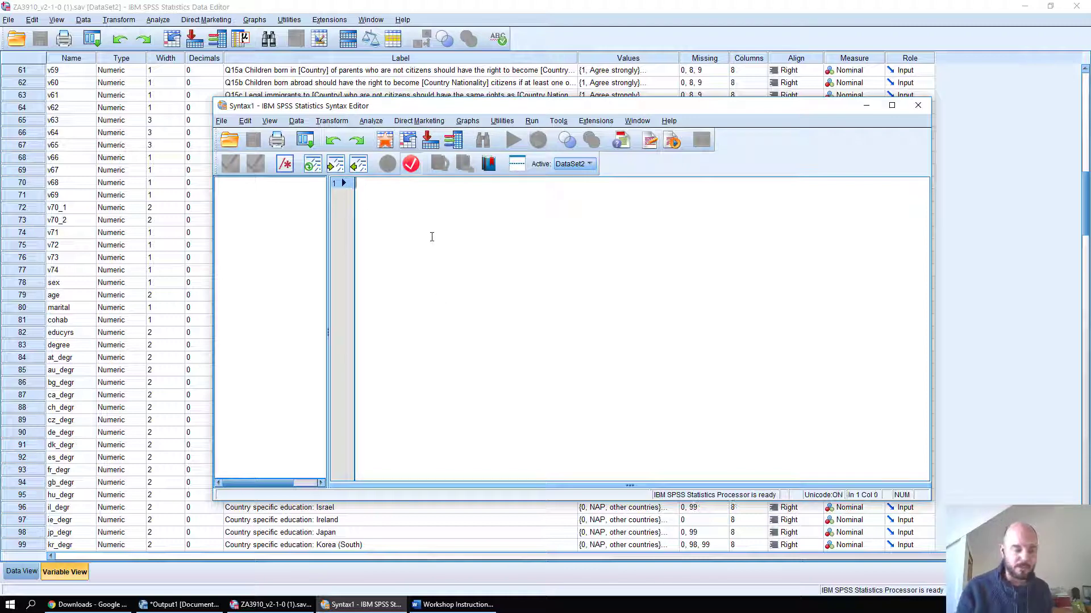
text(/* STEP 1. /* Select a couple of countries. We will group East and West Germany together (this data was gathered in 2003). /* This command creates a new variable in the dataset, called "country_new", which is based on the existing variable "COUNTRY" RECODE COUNTRY (2=1) (3=1) (11=2) (16=3) (18=4) (6=5) (ELSE=0) INTO country_new. EXECUTE.  /* STEP 2. /* Let's give our new variable a description (label). VARIABLE LABELS country_new 'Selection of countries (recoded)'. EXECUTE.  /* STEP 3. /* Give names to those countries. We have numerical codes, but it will be easier for us to know which number represents which country. VALUE LABELS country_new 0 'Other country' 1 'Germany' 2 'Netherlands' 3 'Poland' 4 'Russia' 5 'United States'. EXECUTE.  /* STEP 4. /* Let's also define that '0' is a missing value (these are all the other countries). MISSING VALUES country_new (0). EXECUTE.)
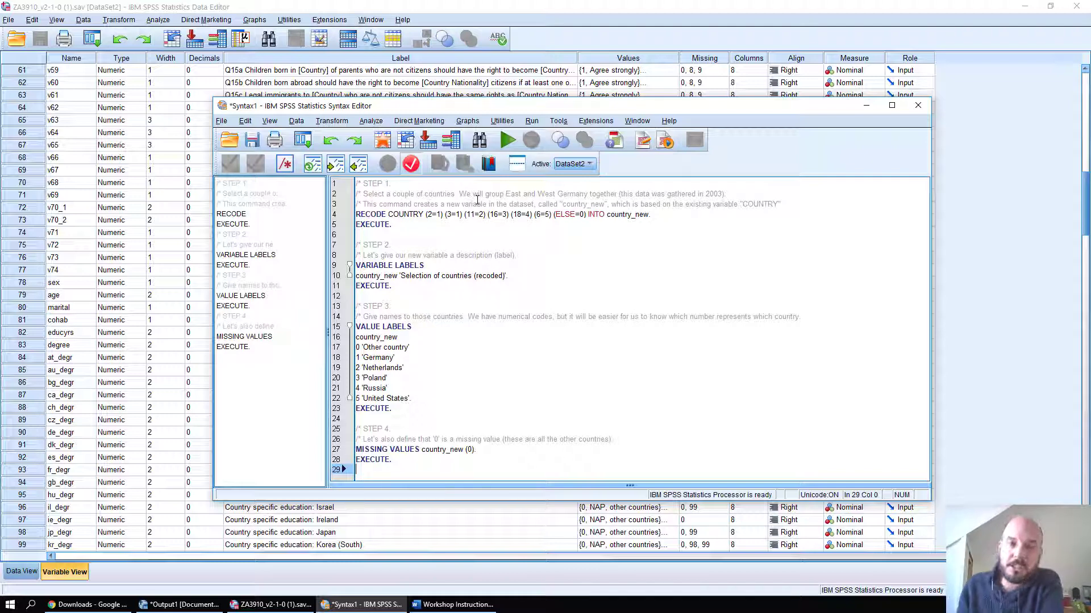
click(495, 244)
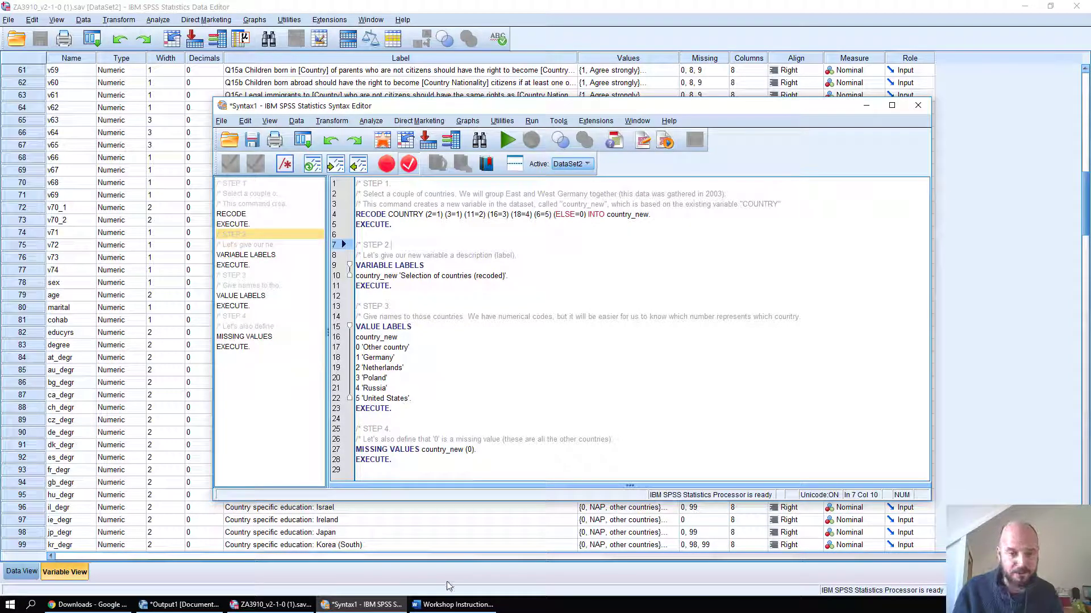
Check the Word instructions on the four syntax steps and on running them, returning to the SPSS syntax window
click(453, 604)
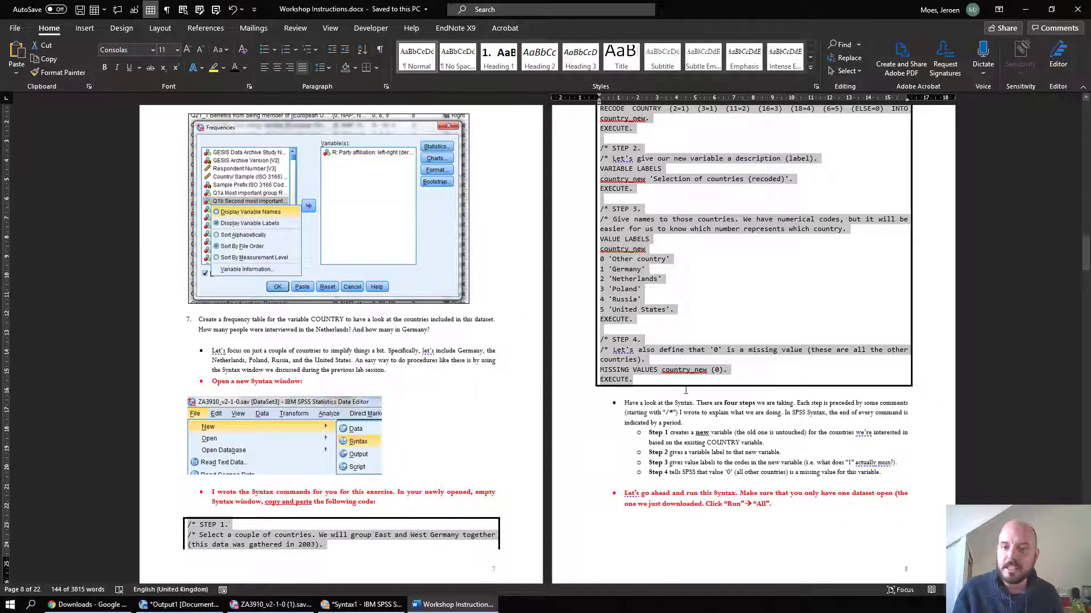
click(704, 366)
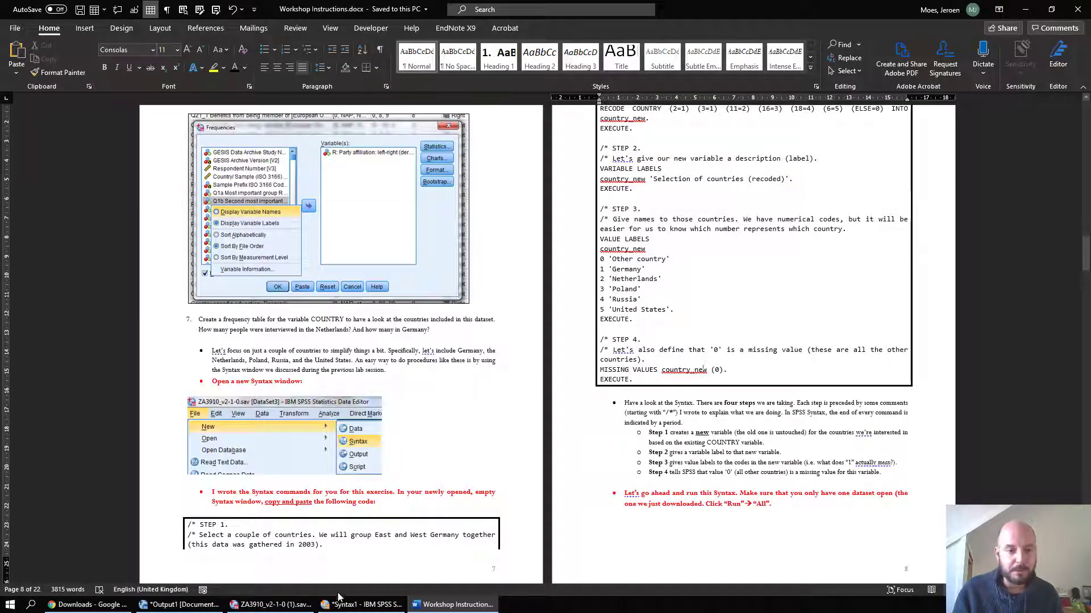
click(361, 604)
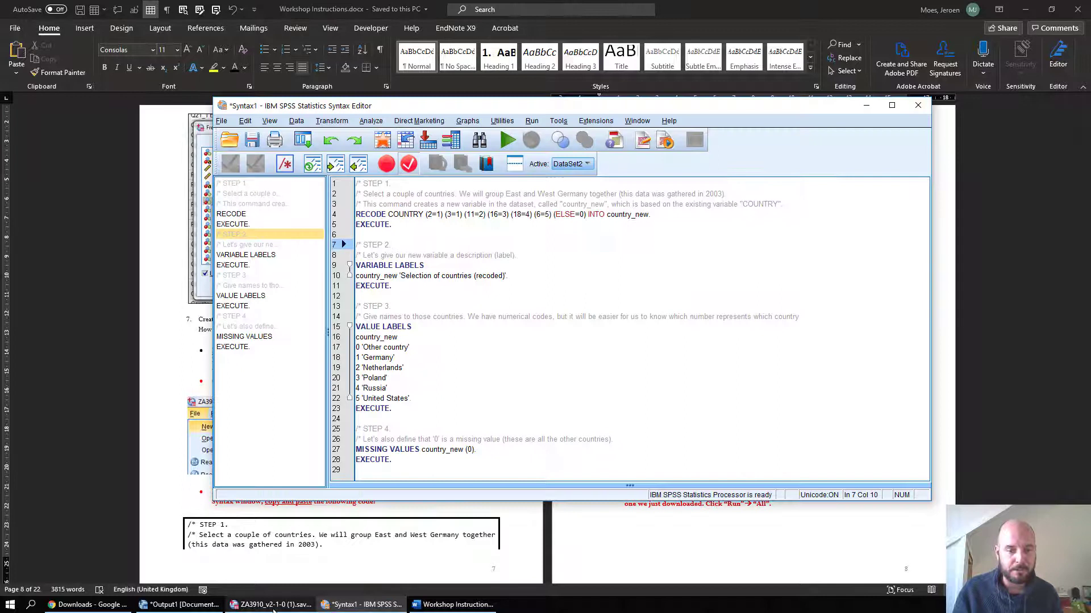
click(737, 532)
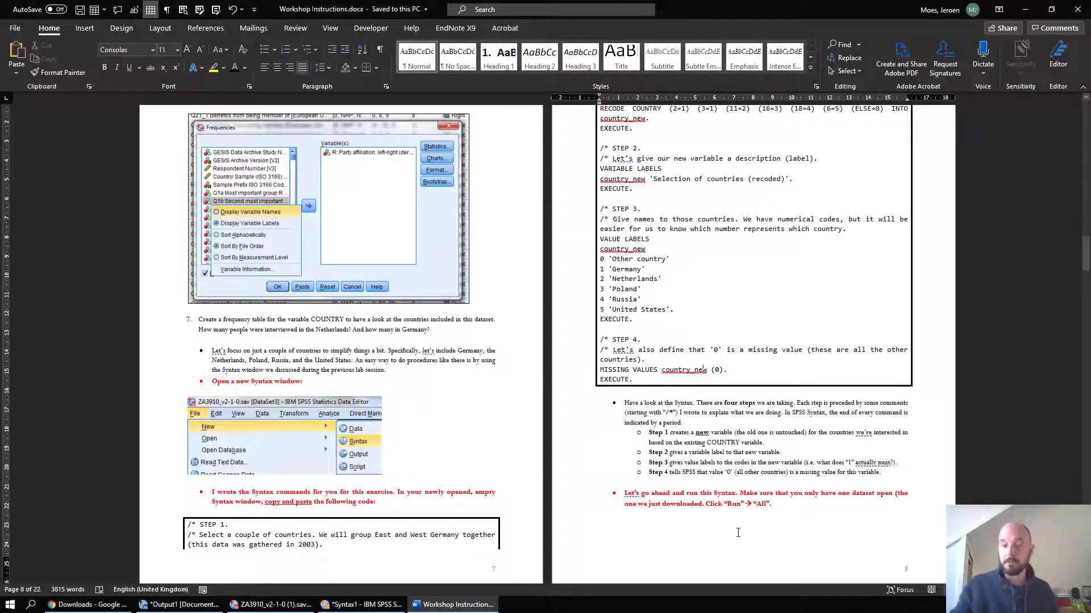
click(272, 604)
click(361, 604)
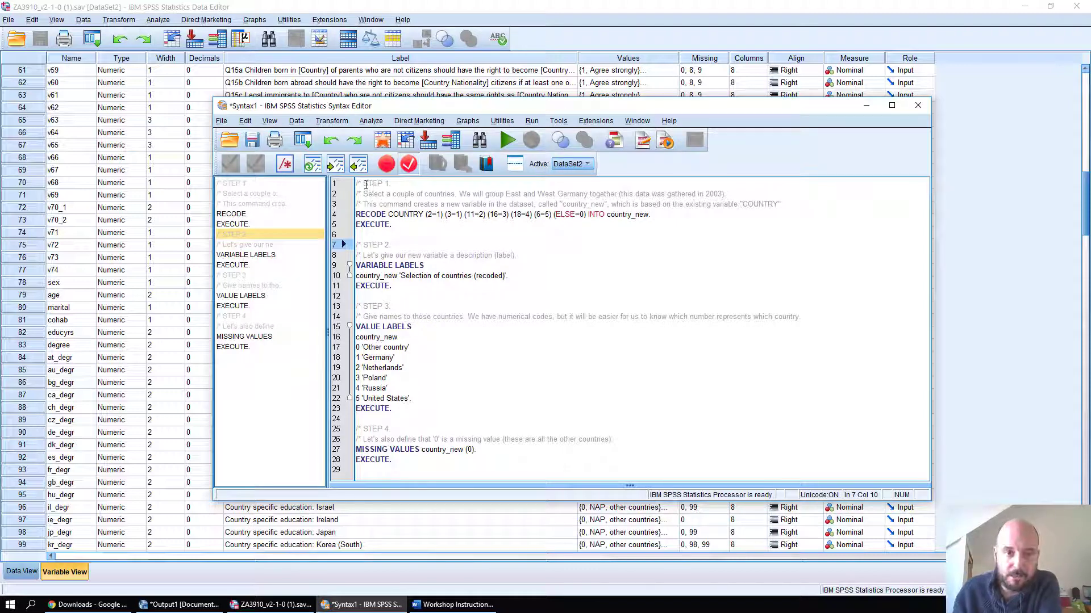
Highlight and examine the STEP 1 comment lines at the start of the pasted syntax
mouse_move(356, 183)
mouse_down()
mouse_move(408, 197)
mouse_move(355, 205)
mouse_up()
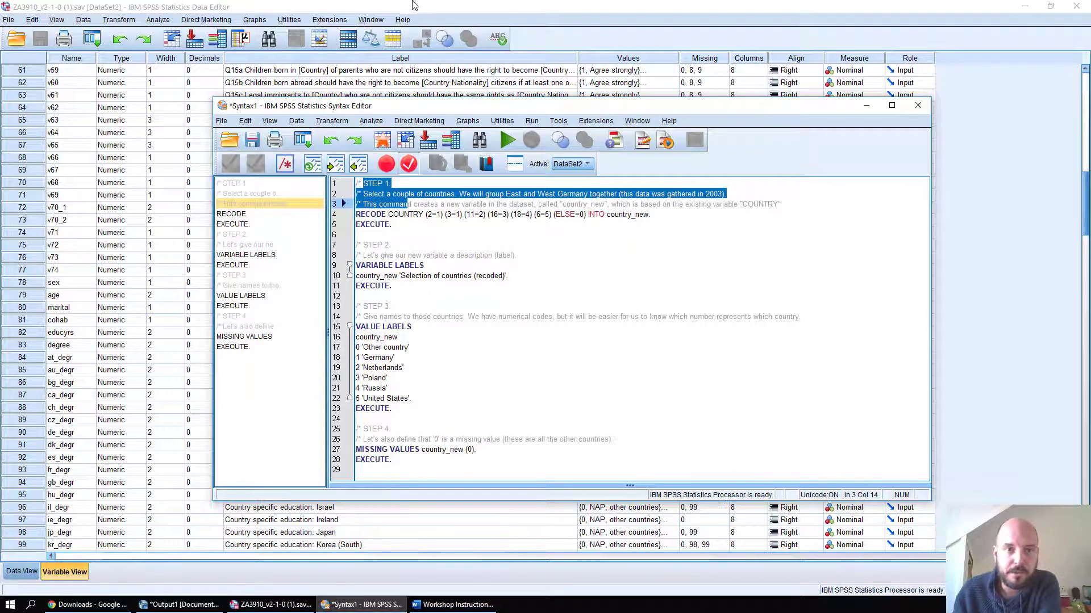
click(365, 605)
click(365, 605)
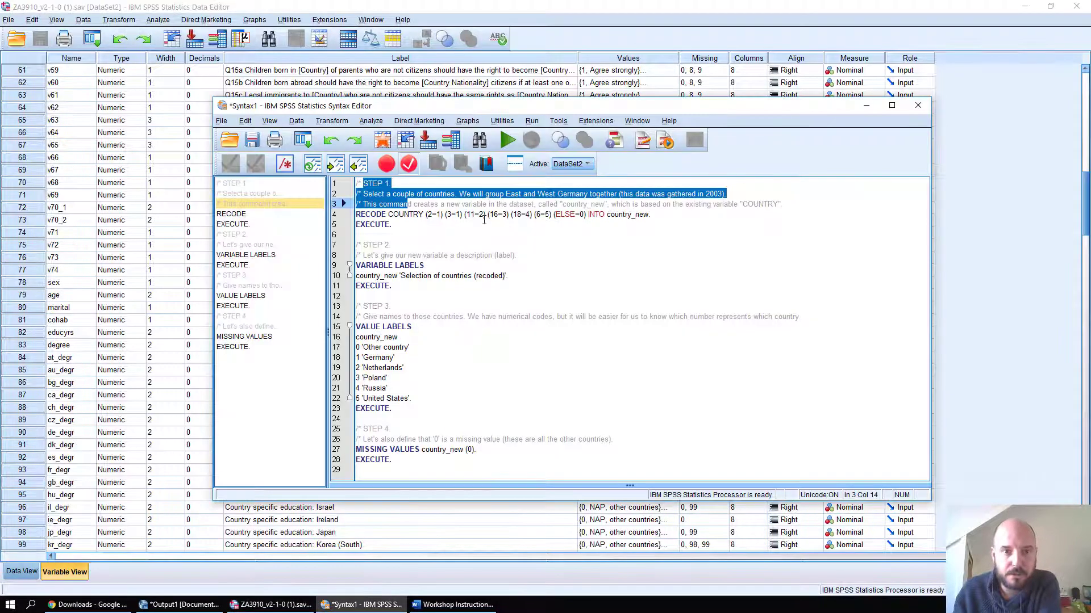
click(397, 224)
mouse_move(371, 184)
mouse_down()
mouse_move(400, 200)
mouse_move(368, 188)
mouse_up()
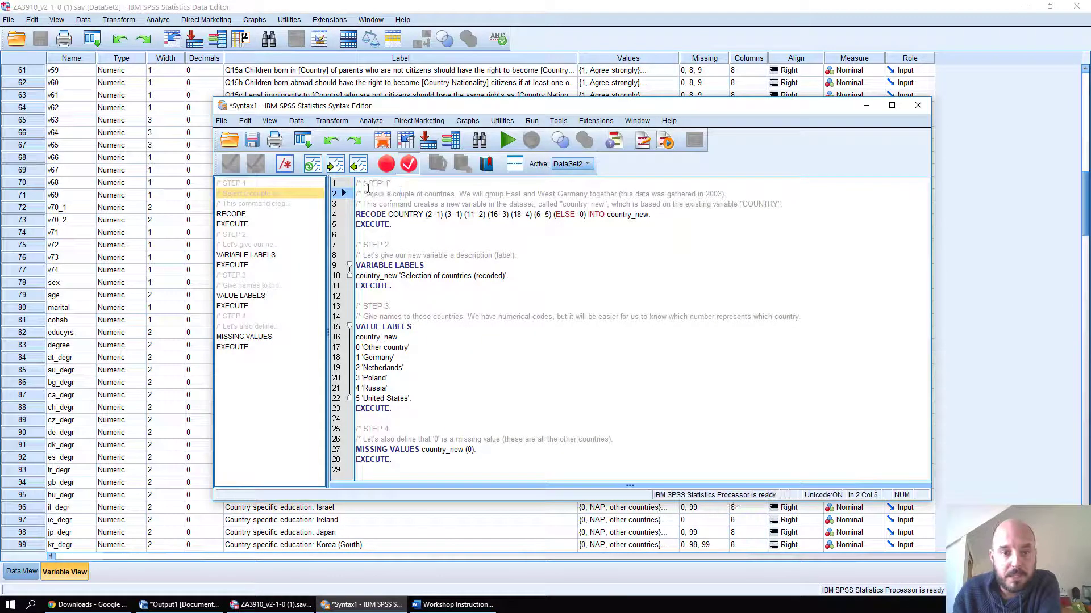
Re-enter the period that ends the STEP 1 comment on line 1 of the syntax
click(361, 185)
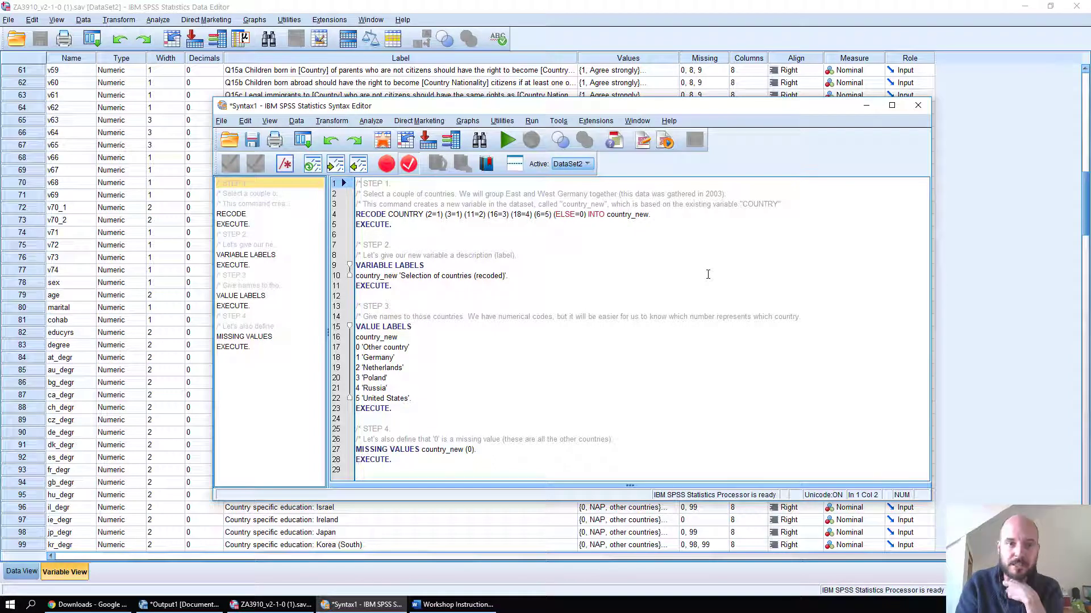
key(Right)
key(Right)
text(.)
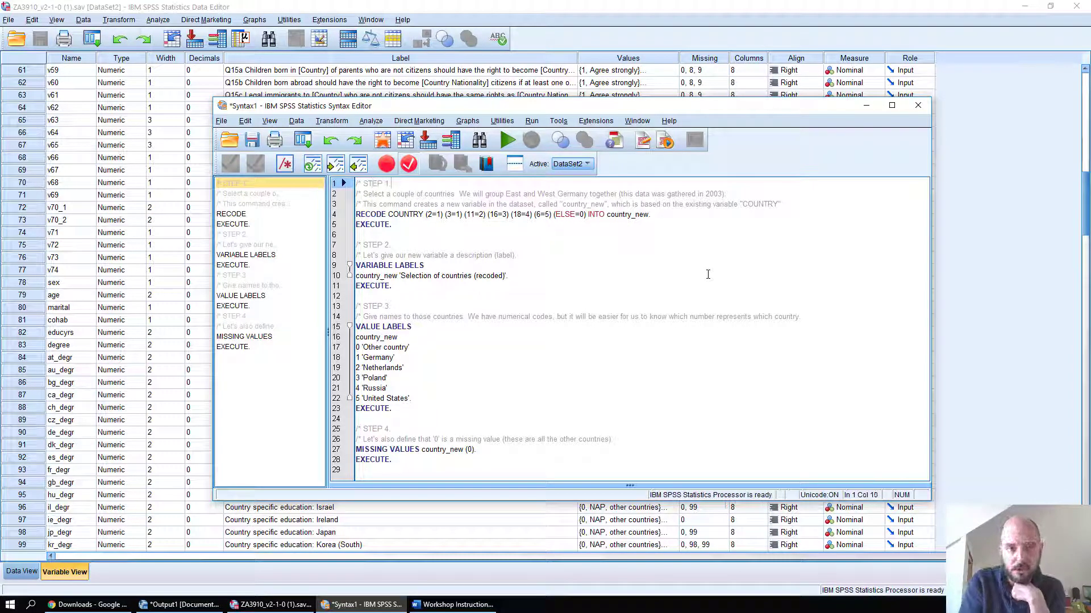
Remove the period ending the comment on line 3 and inspect how the RECODE command below it is treated
key(Down)
key(Down)
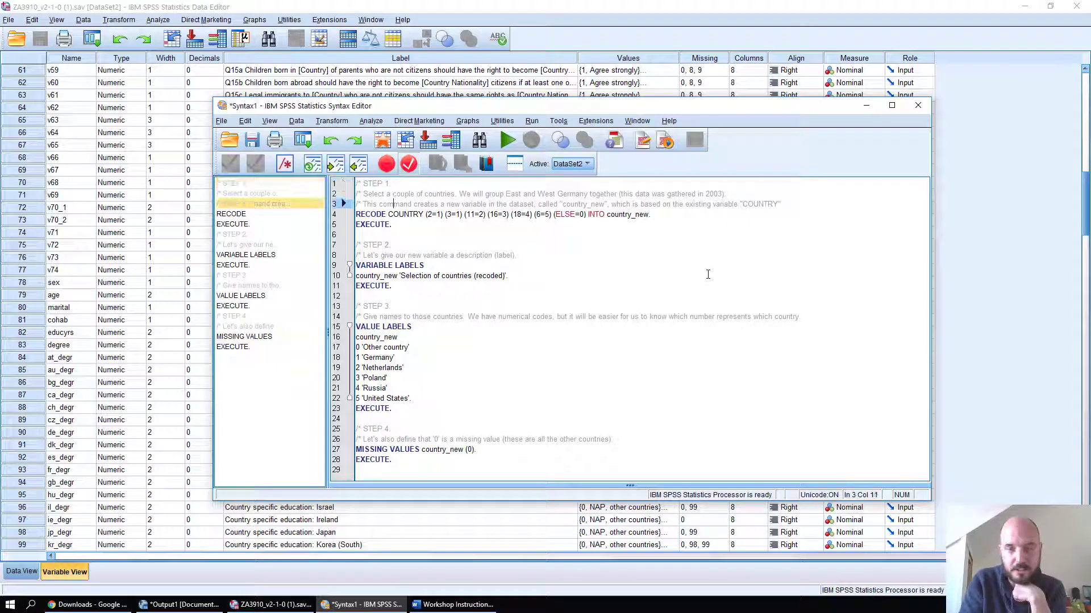
key(End)
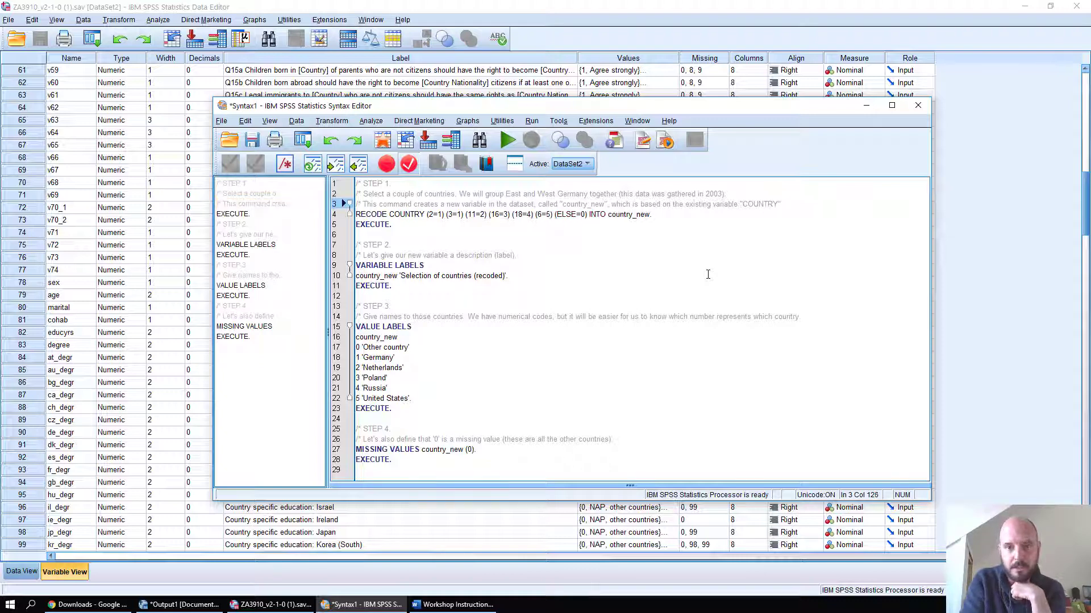
key(Down)
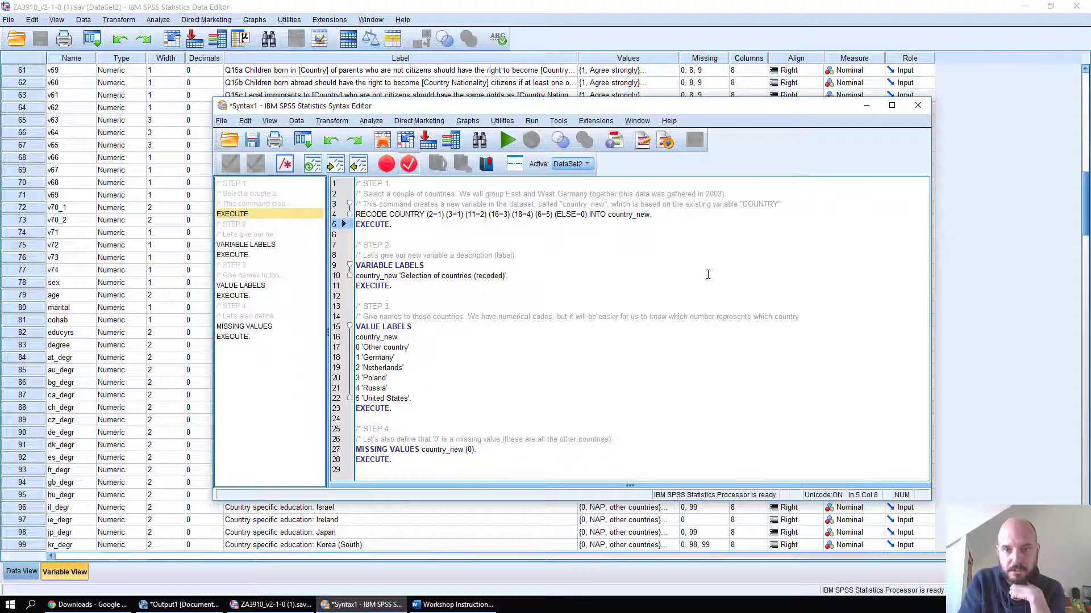
key(Up)
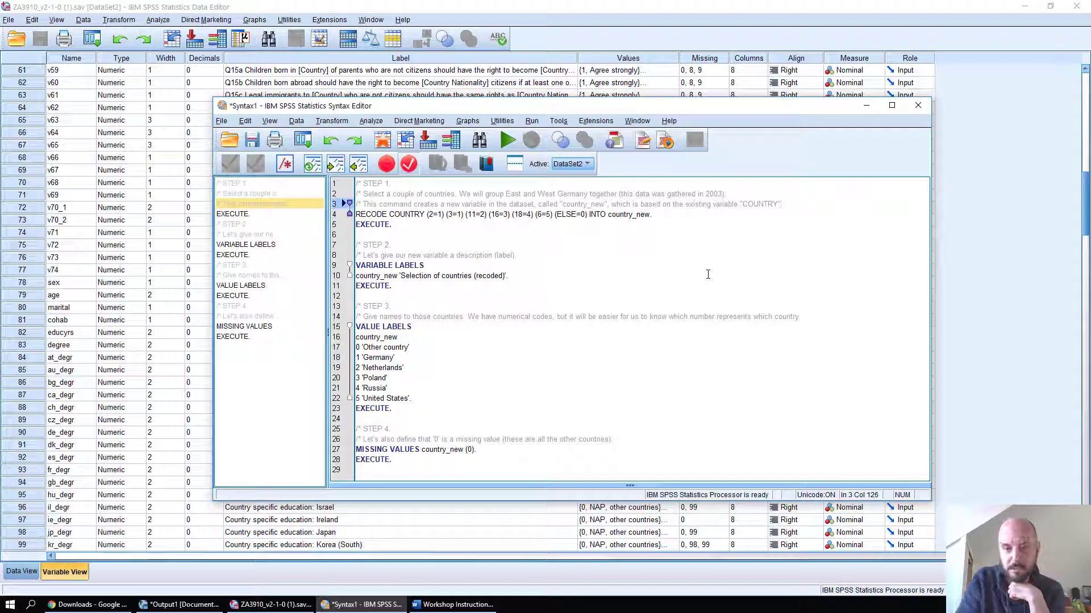
key(Down)
key(Left)
key(Left)
key(Left)
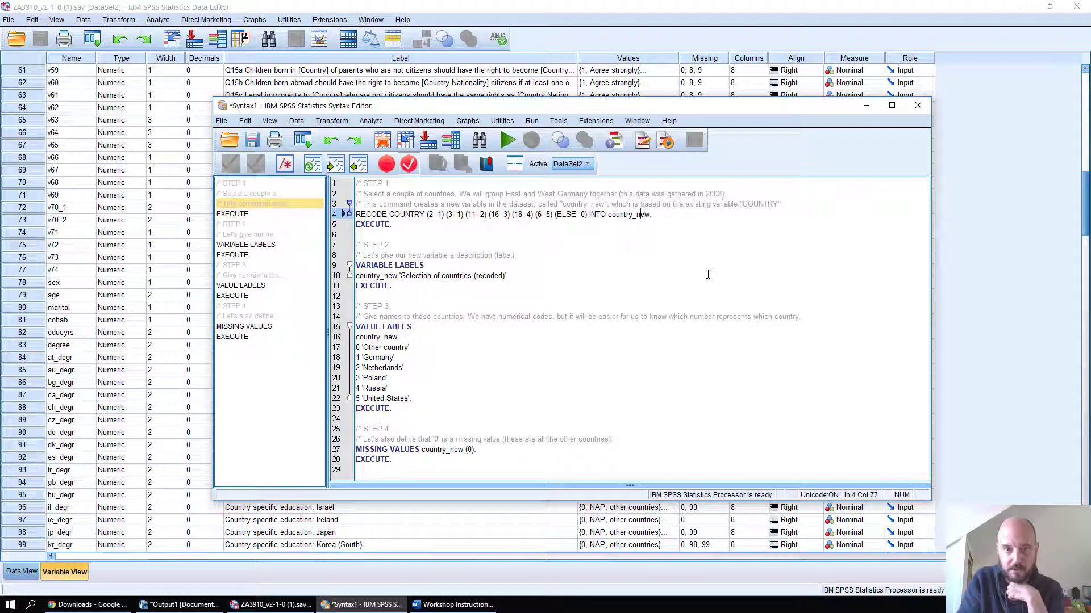
key(Up)
key(End)
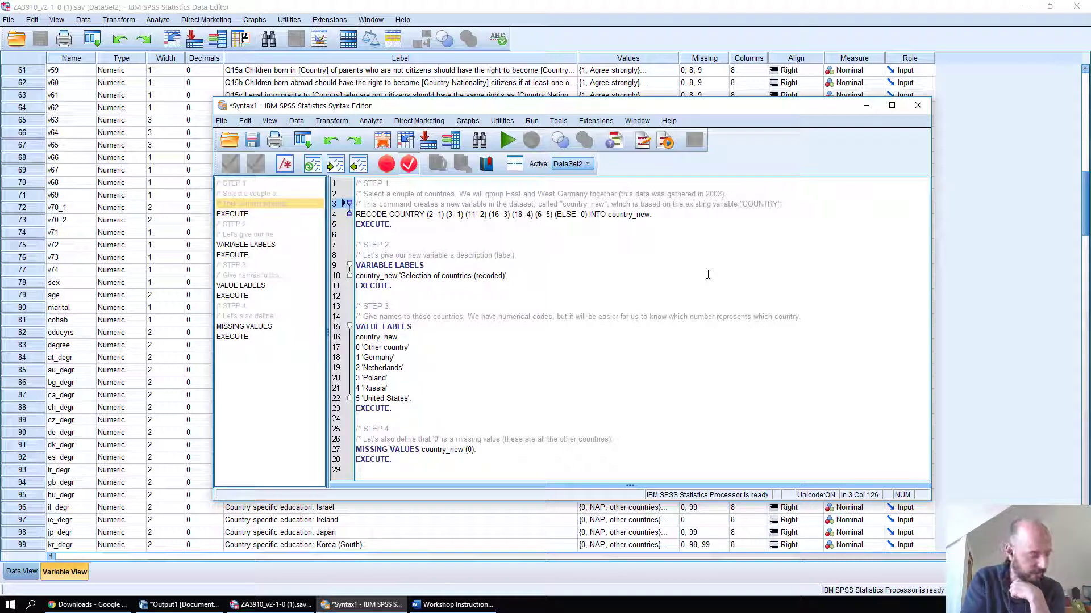
Restore the period ending the comment on line 3 and review the comment lines of STEPs 1, 2 and 4
text(.)
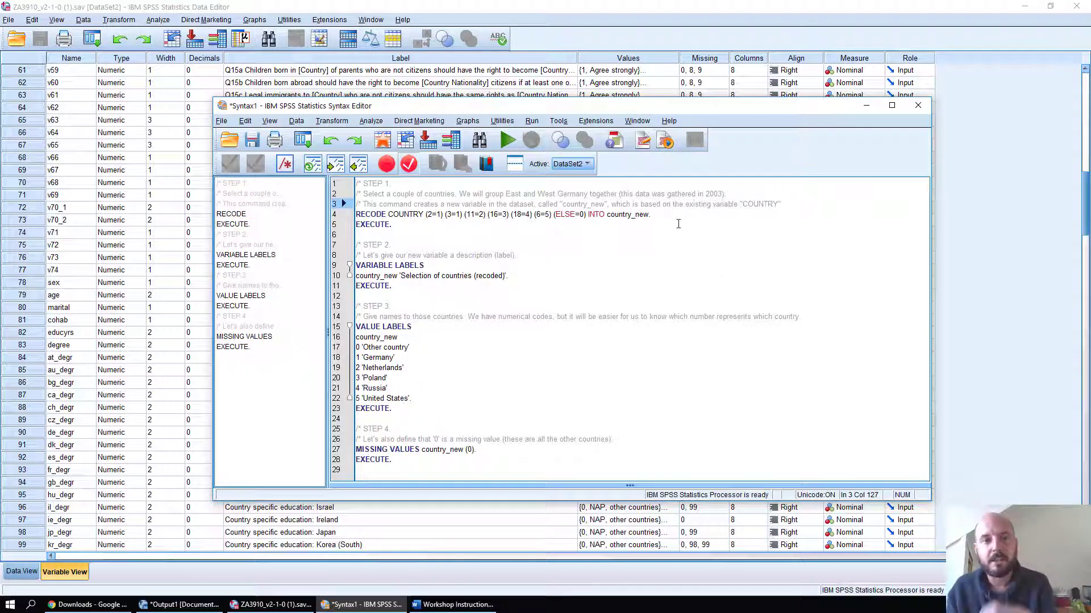
drag(424, 204, 383, 183)
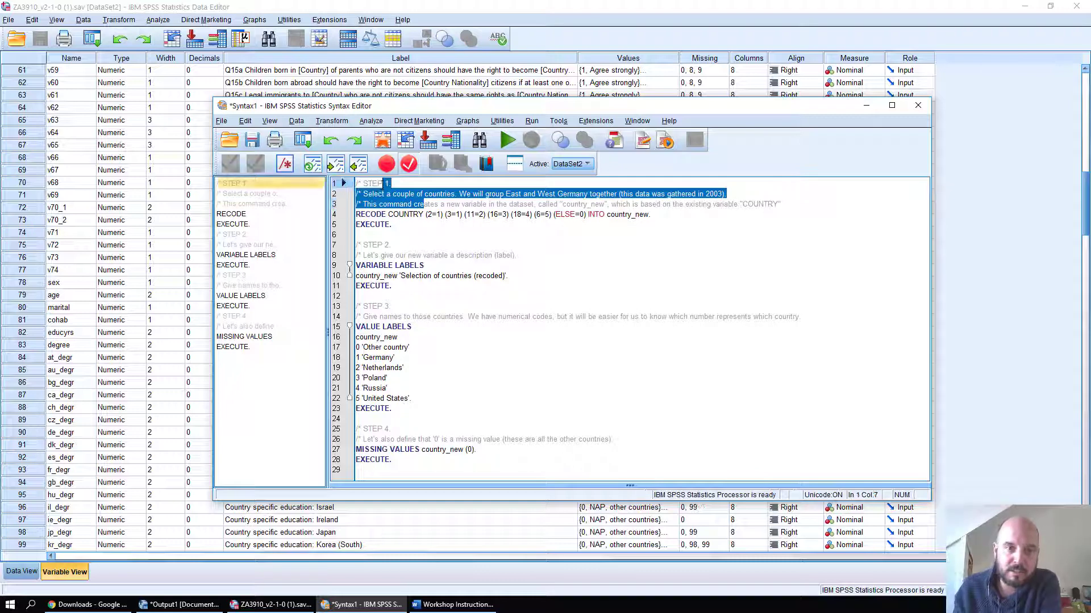
click(382, 184)
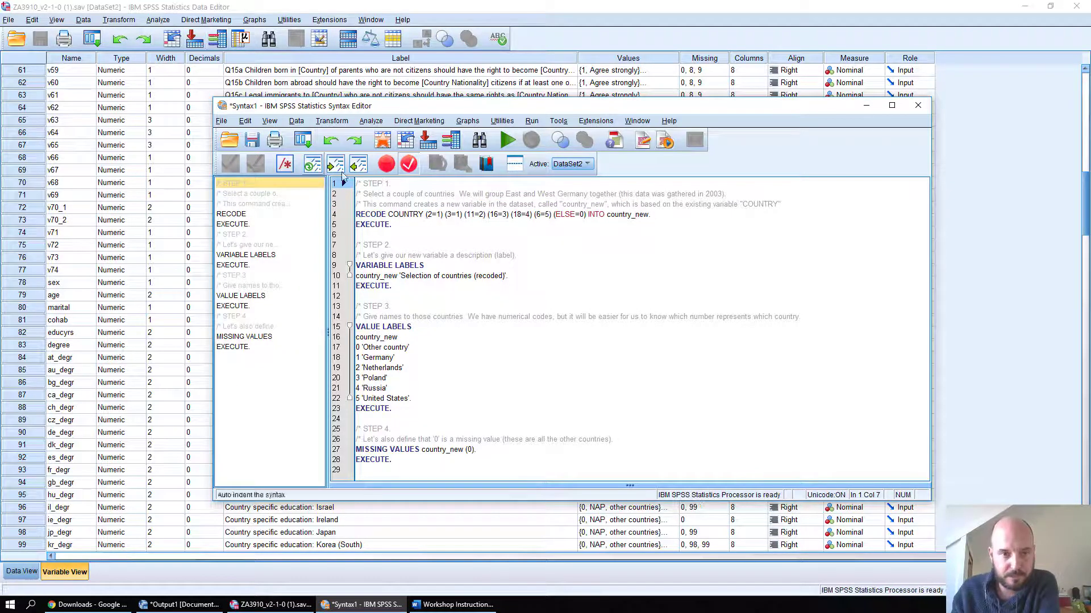
click(371, 254)
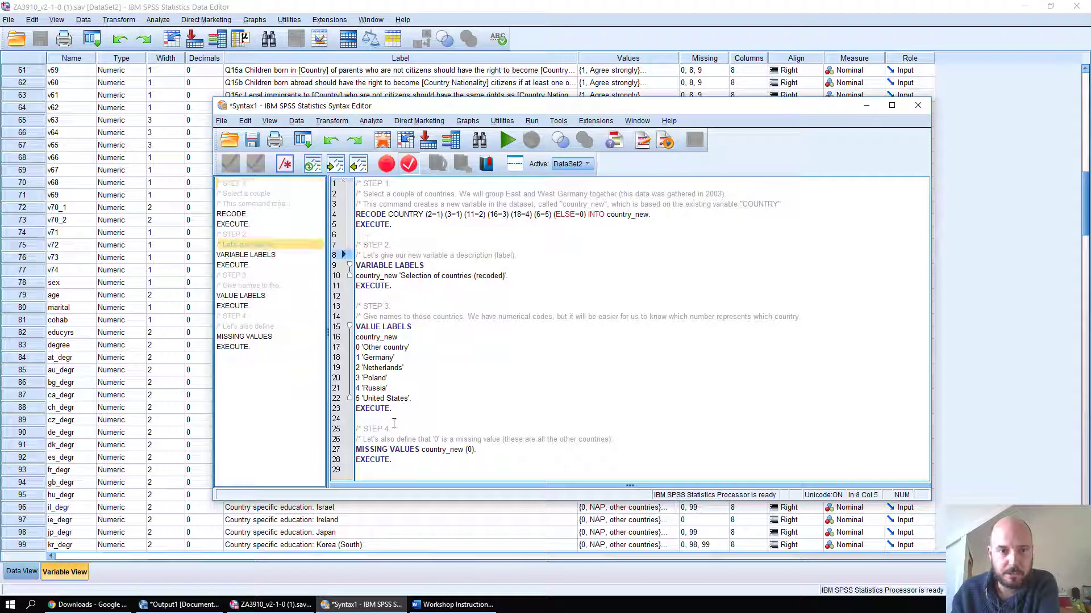
click(376, 429)
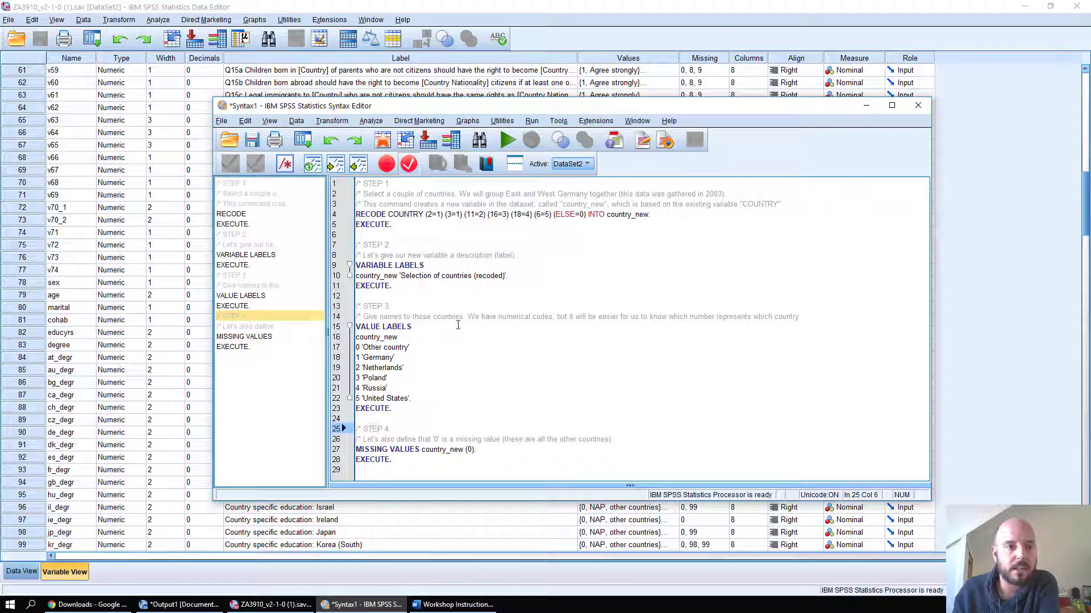
Examine the RECODE command on line 4, highlighting the keyword, the COUNTRY variable and its value mappings
click(372, 216)
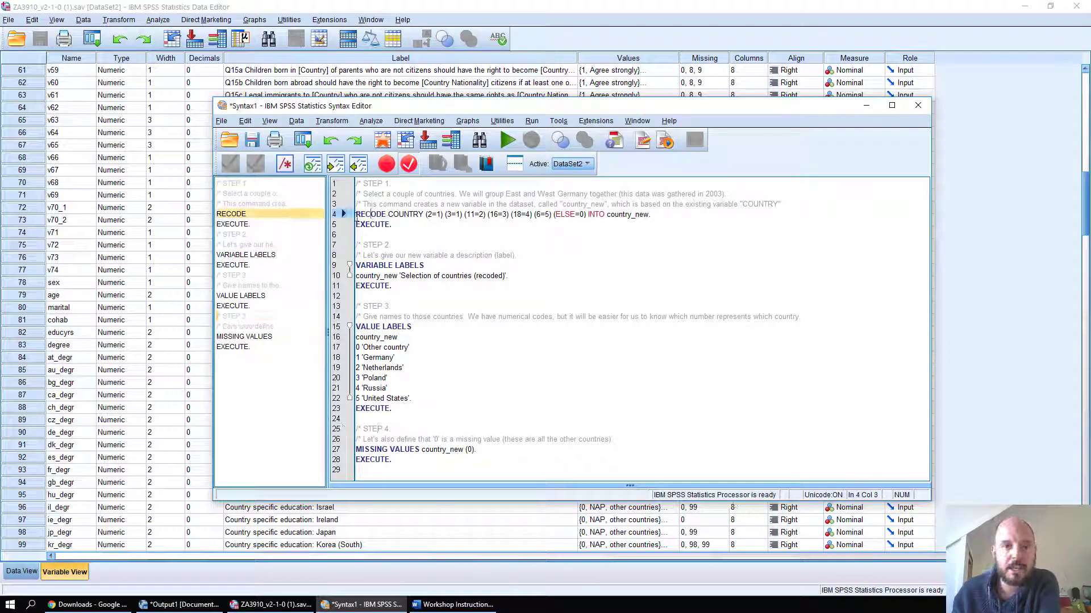
drag(356, 216, 383, 215)
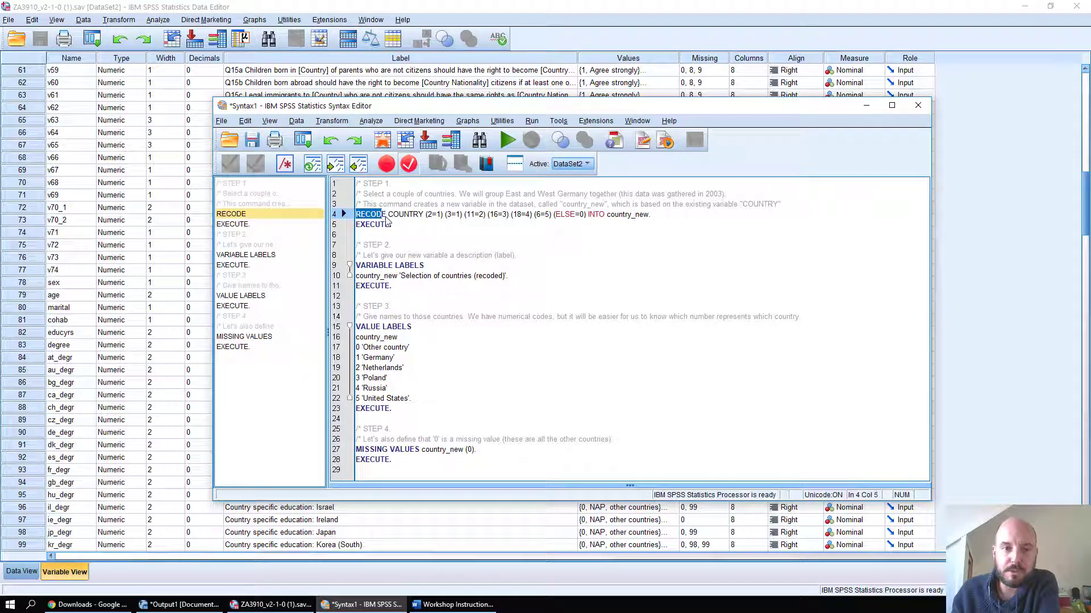
click(384, 215)
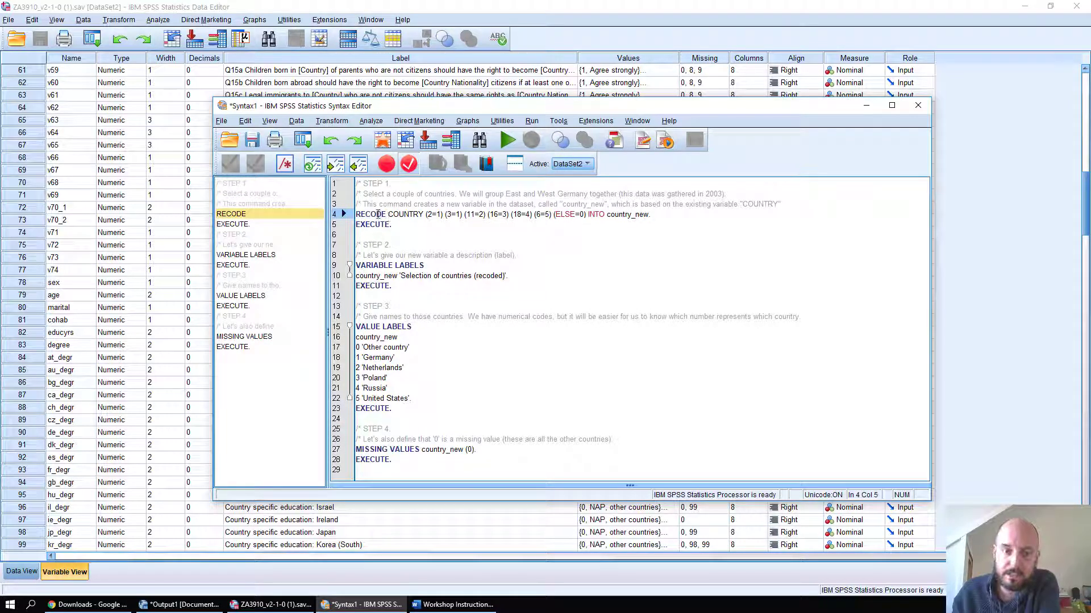
double_click(372, 215)
click(368, 217)
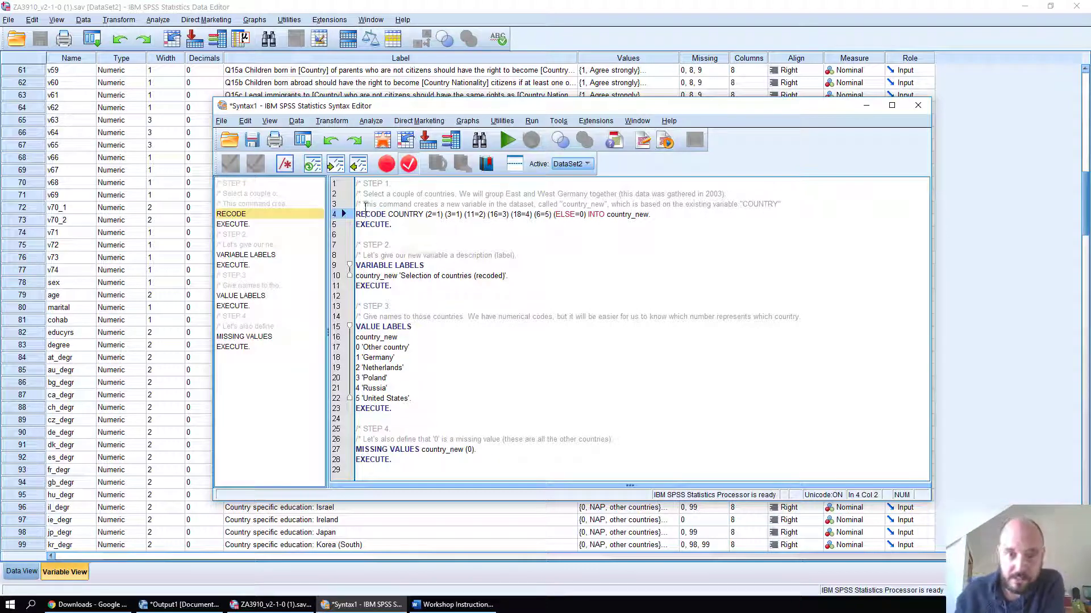
drag(392, 216, 544, 216)
click(530, 214)
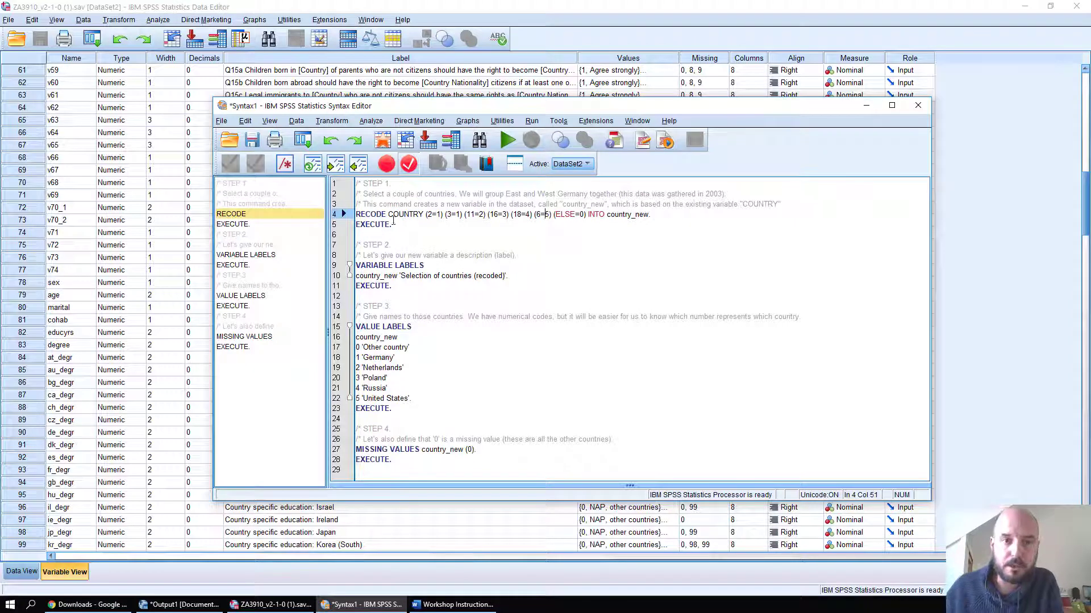
View the Recode into Different Variables dialog as the alternative to the syntax, and close it without recoding
click(341, 124)
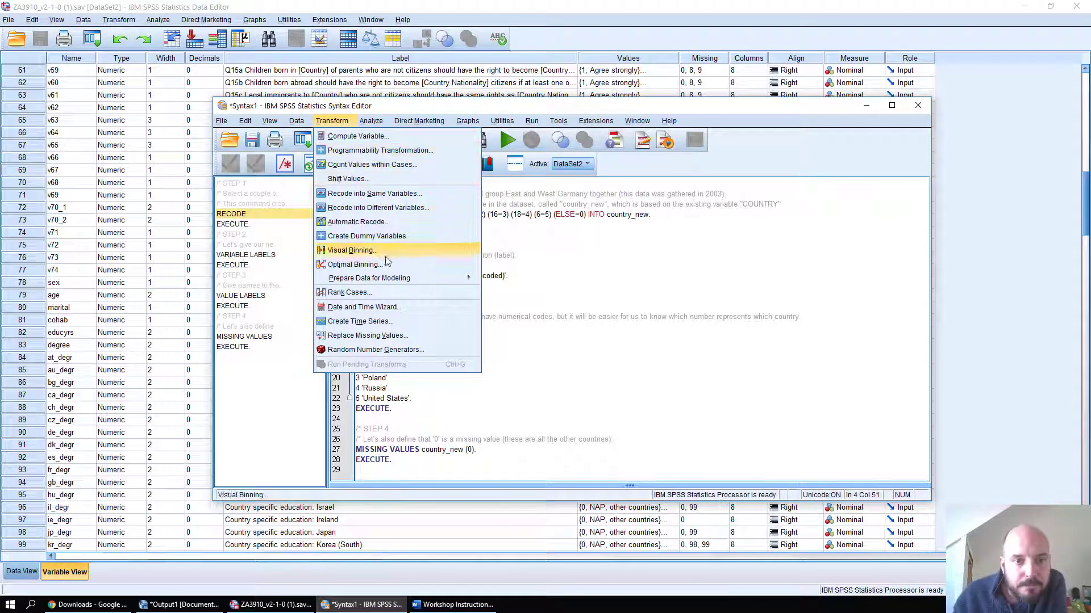
click(410, 208)
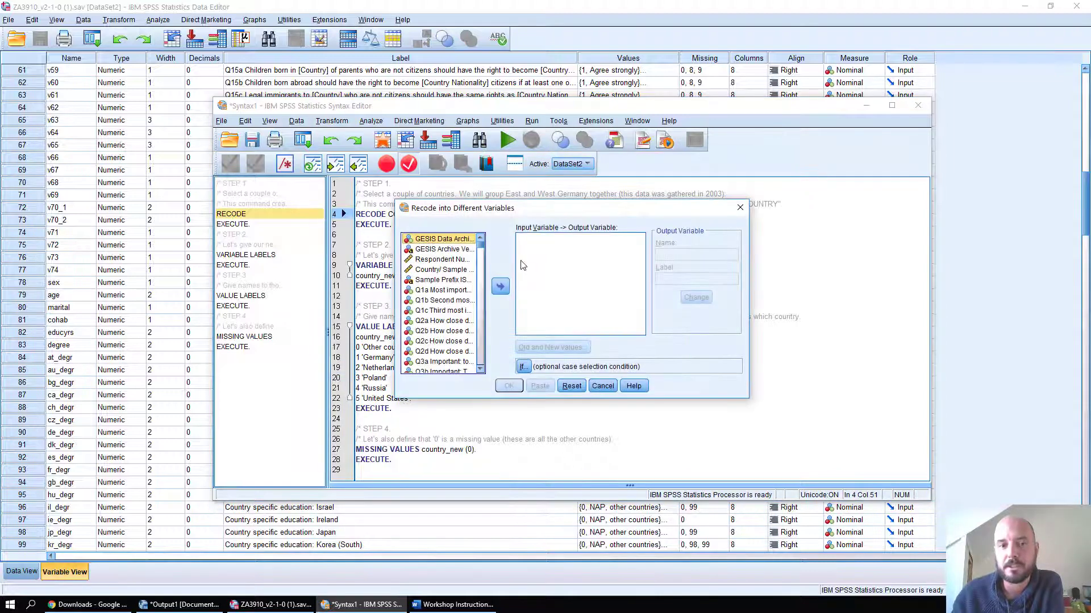
click(604, 387)
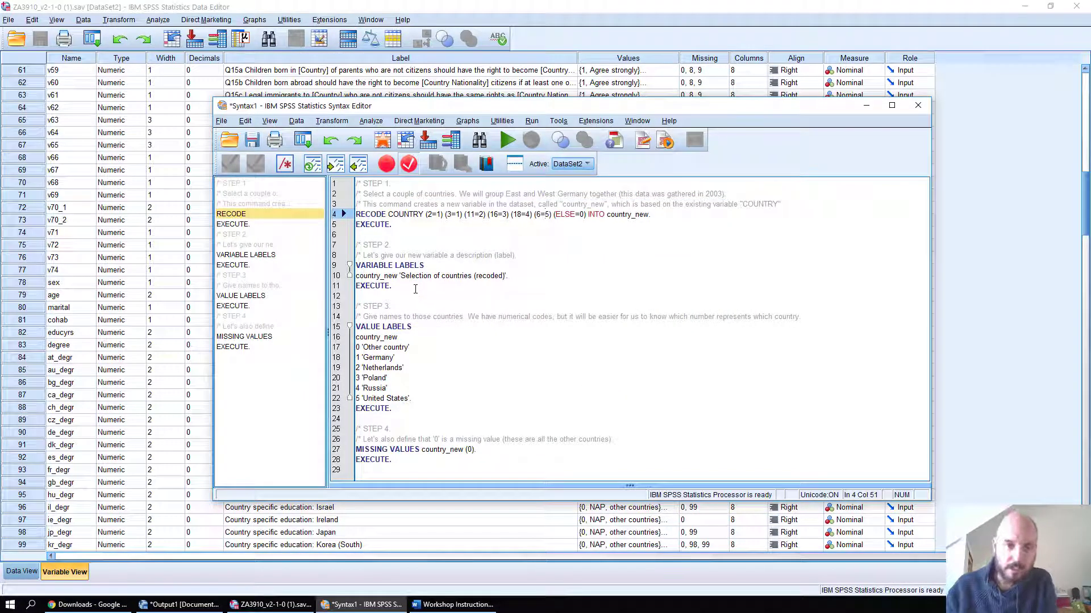
Highlight COUNTRY and the (2=1) (3=1) mappings in the RECODE command to examine how the two German samples are grouped
double_click(410, 214)
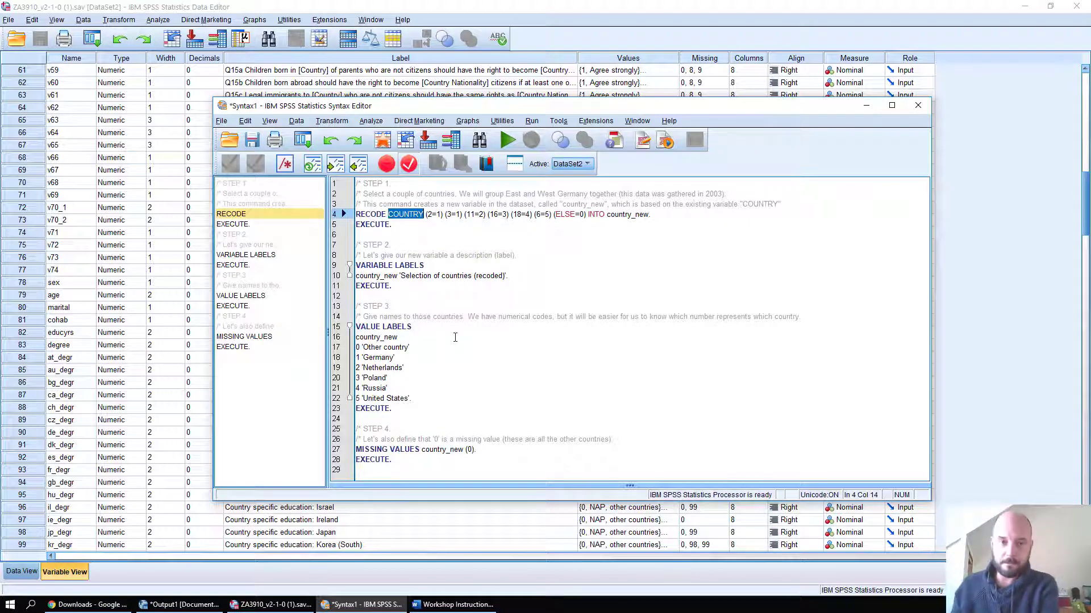
click(432, 216)
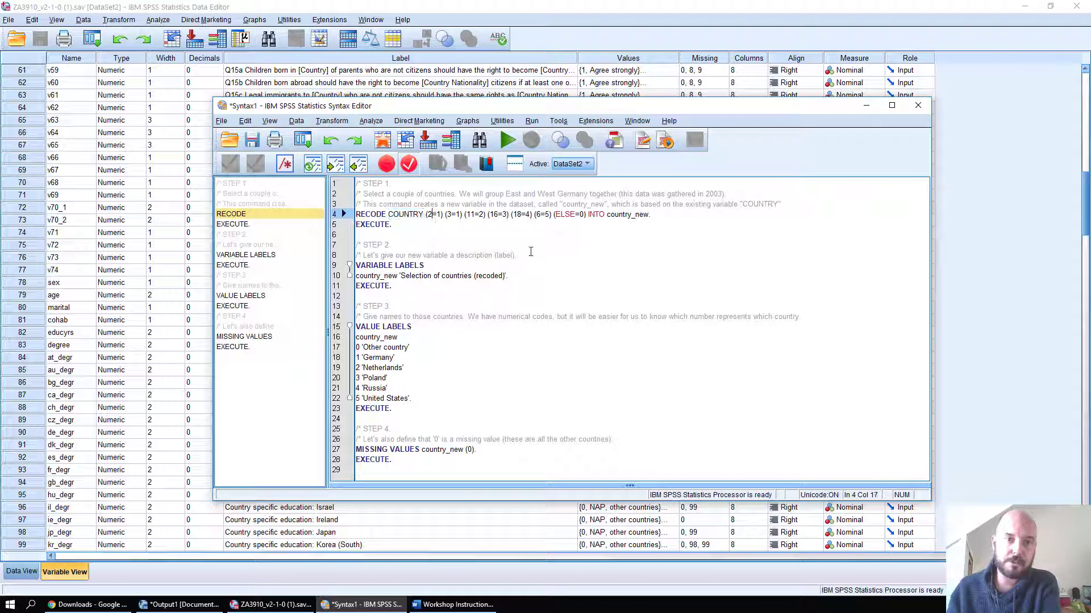
click(442, 216)
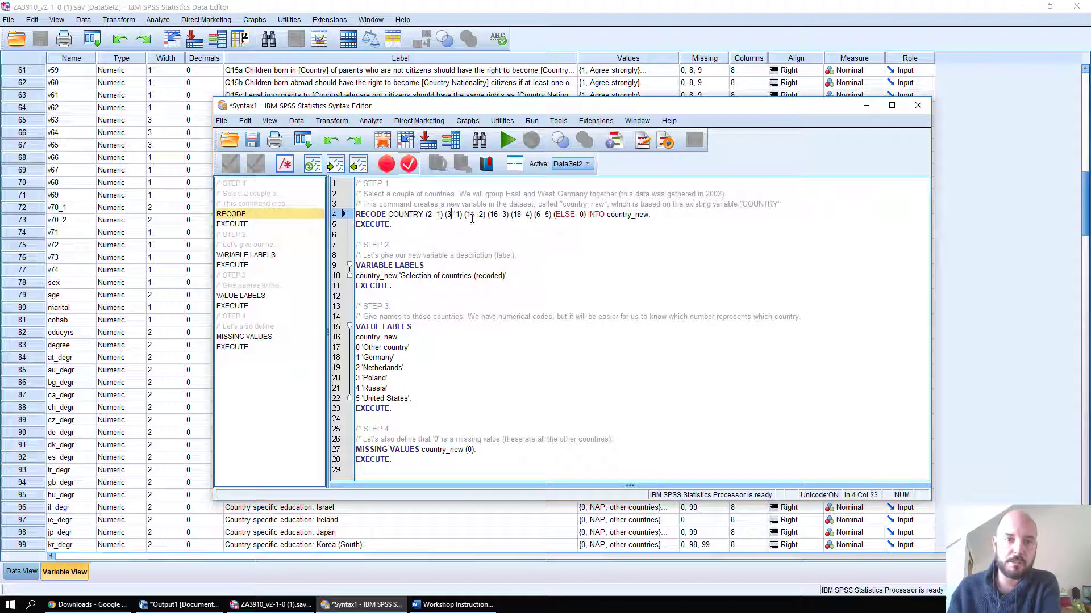
click(462, 217)
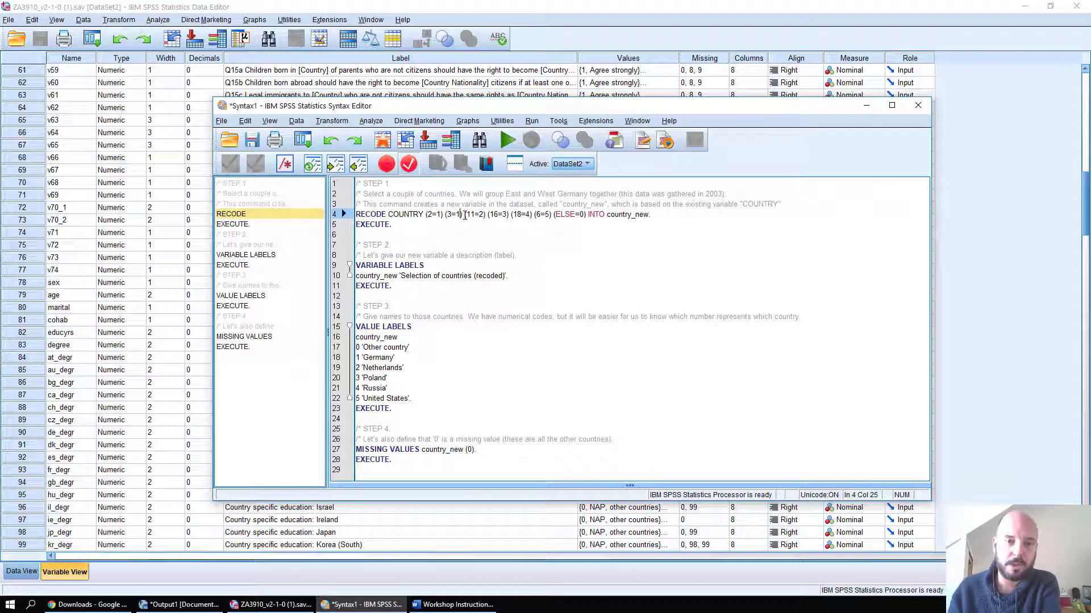
drag(465, 214, 425, 215)
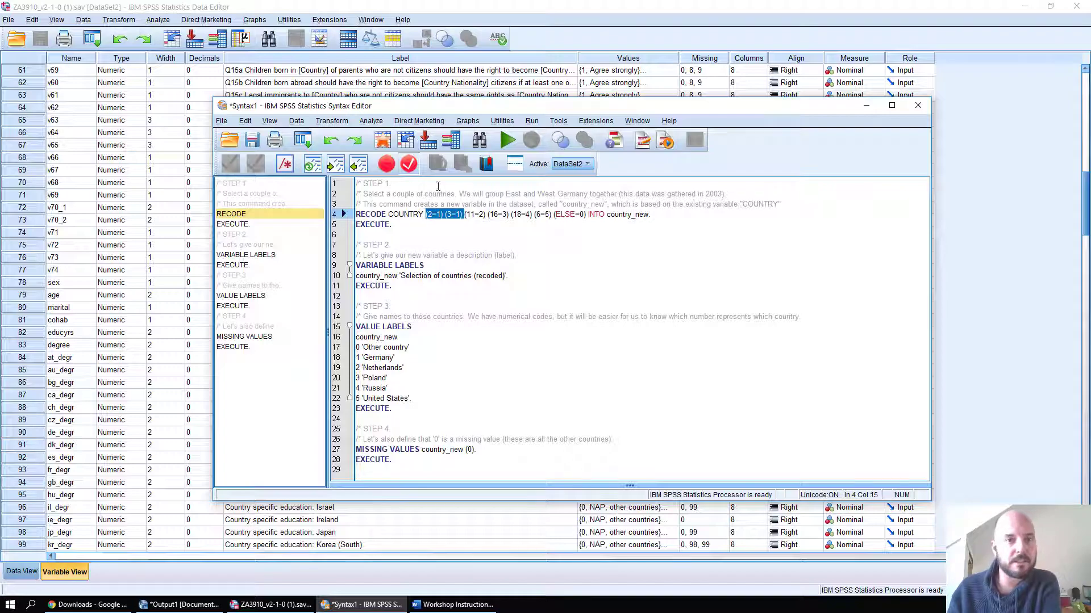
Locate the COUNTRY variable and its label in the Data Editor's variable list, and return to the syntax window
click(374, 6)
click(337, 171)
scroll(72, 272, up, 7)
scroll(72, 273, up, 13)
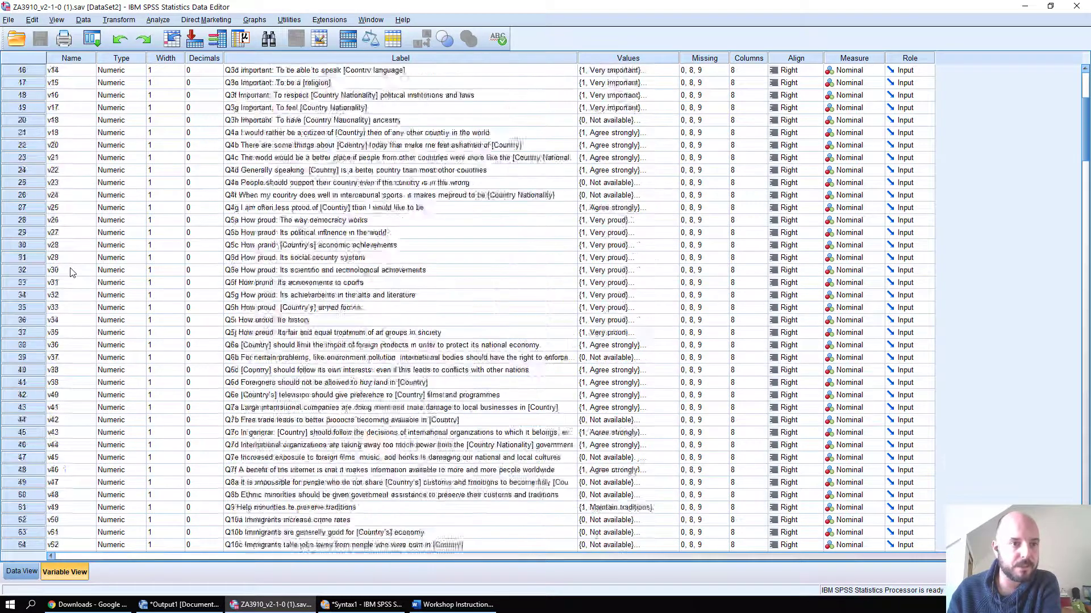
click(83, 112)
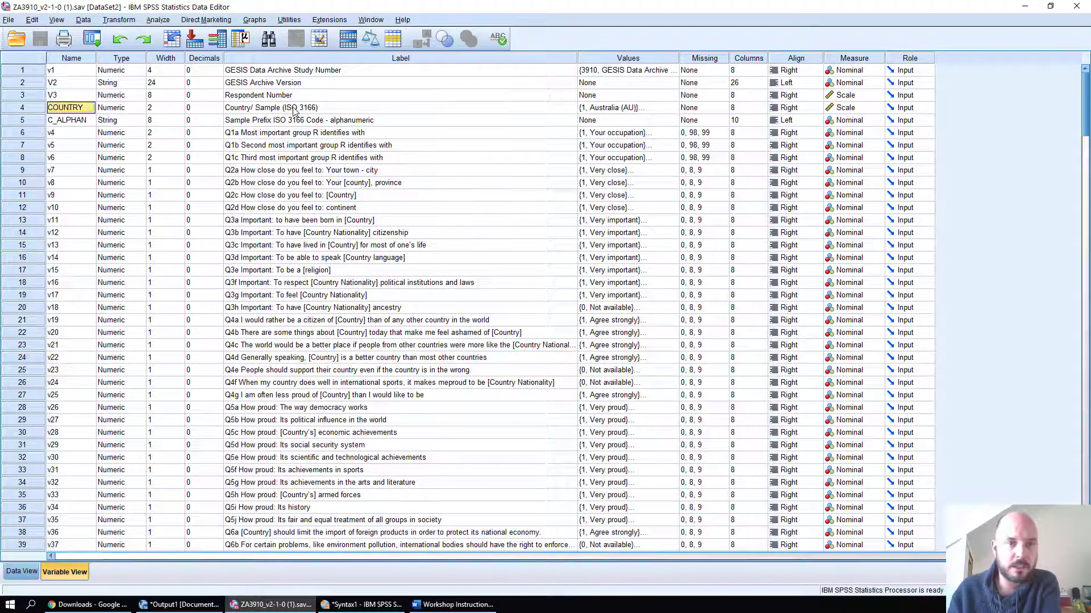
click(292, 108)
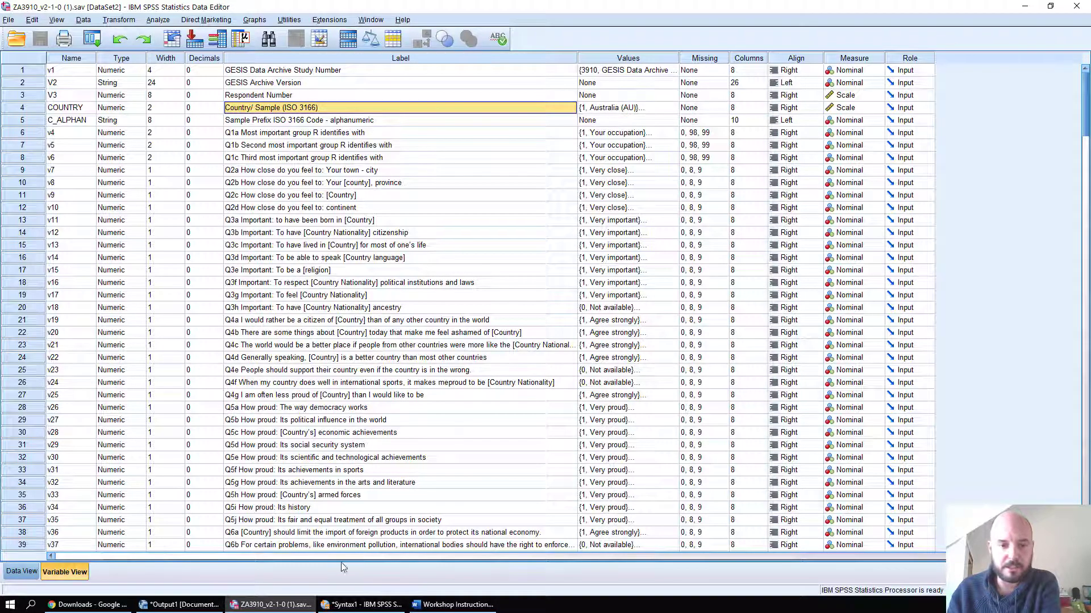
click(361, 605)
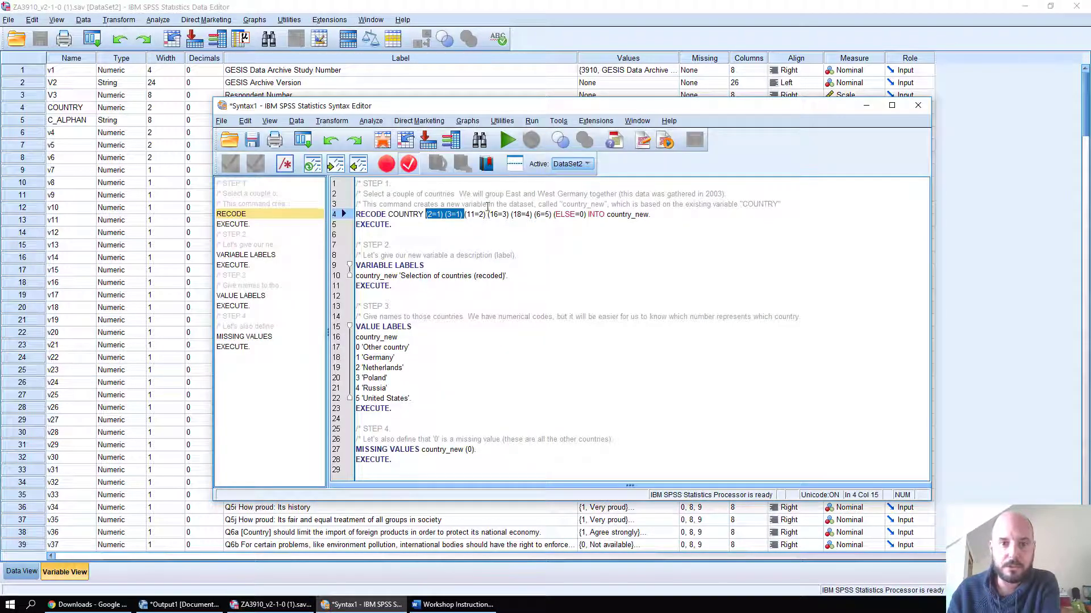
Show the dataset's cases in Data View and examine the numeric codes in the COUNTRY column
click(23, 578)
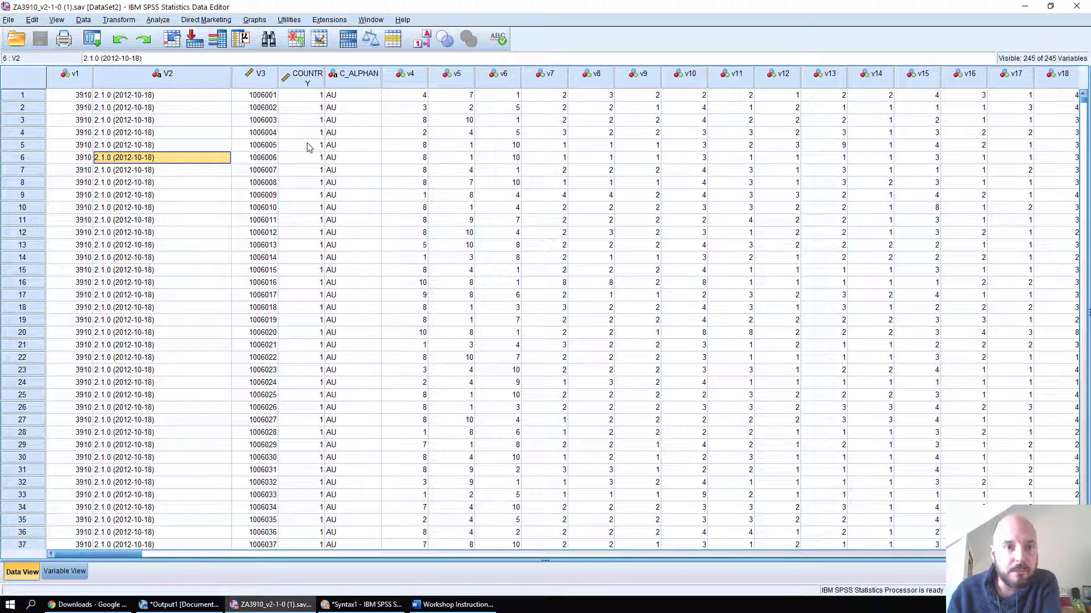
drag(309, 145, 313, 441)
click(322, 121)
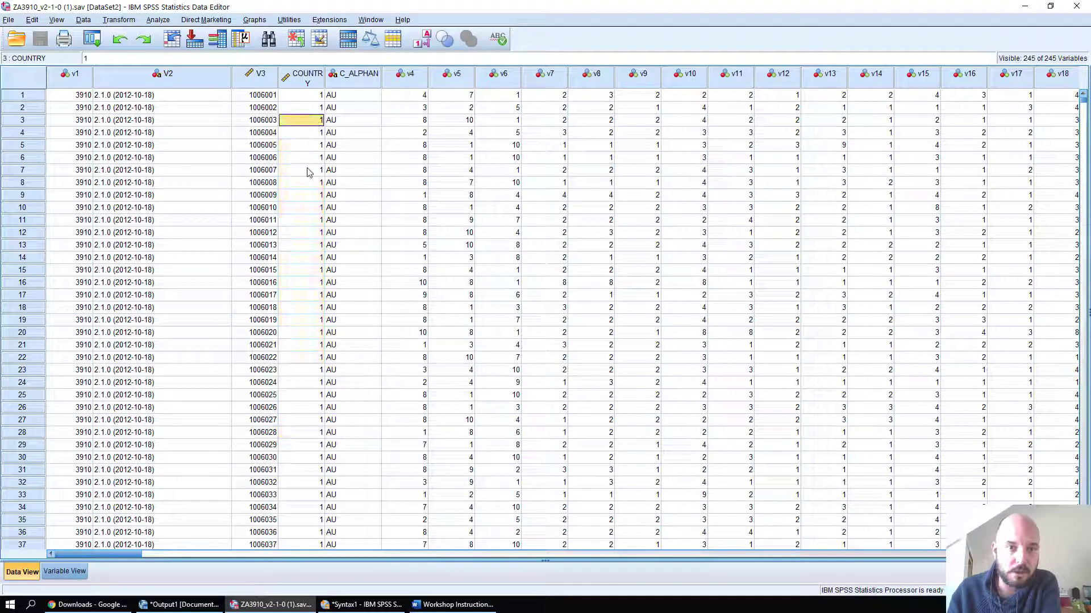
click(310, 171)
Display value labels in the data, widen the COUNTRY column to 20 to read them, and switch back to numeric codes
click(57, 21)
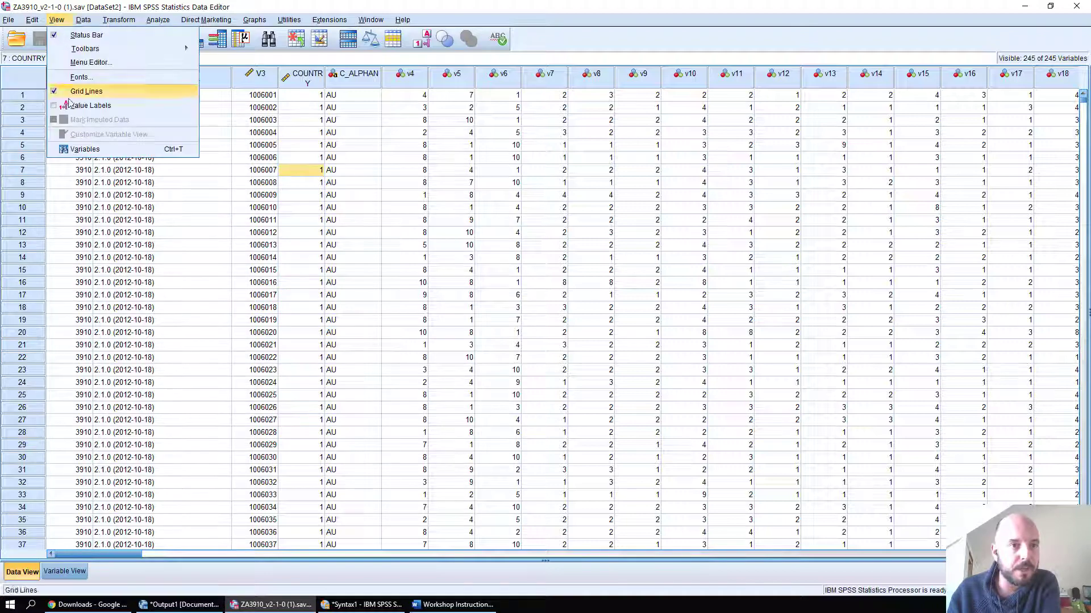
click(91, 106)
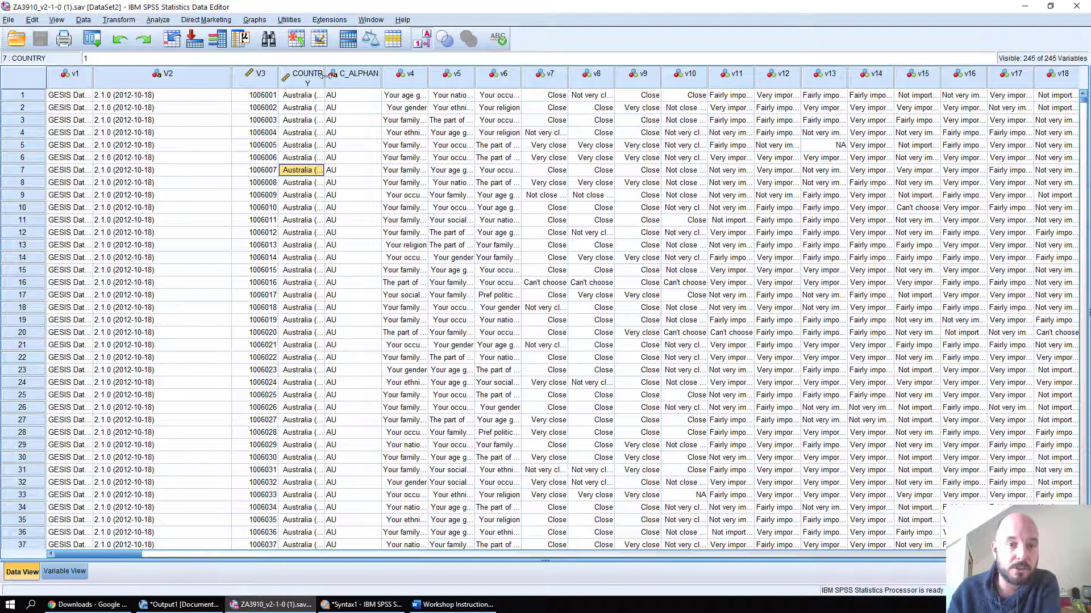
drag(325, 77, 385, 76)
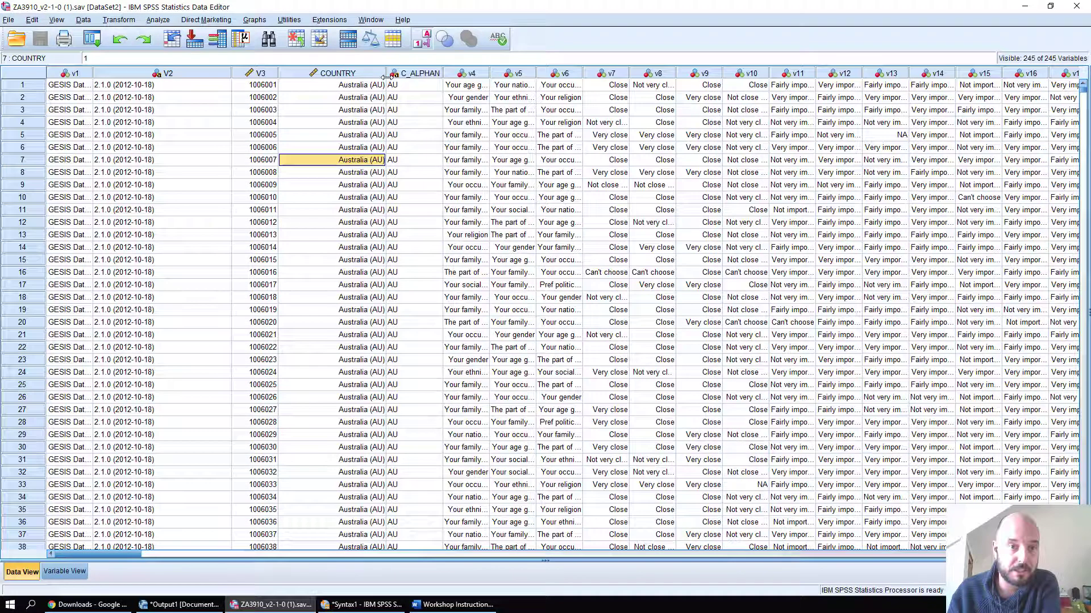
click(67, 21)
click(77, 105)
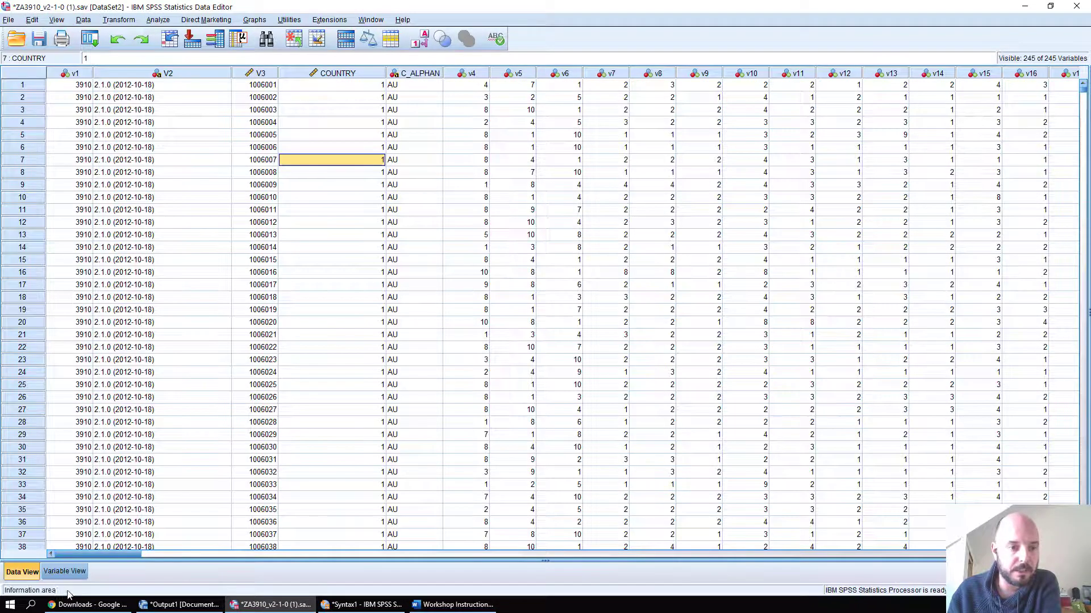
Check COUNTRY's value labels for Australia, Germany-West and Germany-East without changing them, and return to the (2=1) mapping in the syntax
click(64, 571)
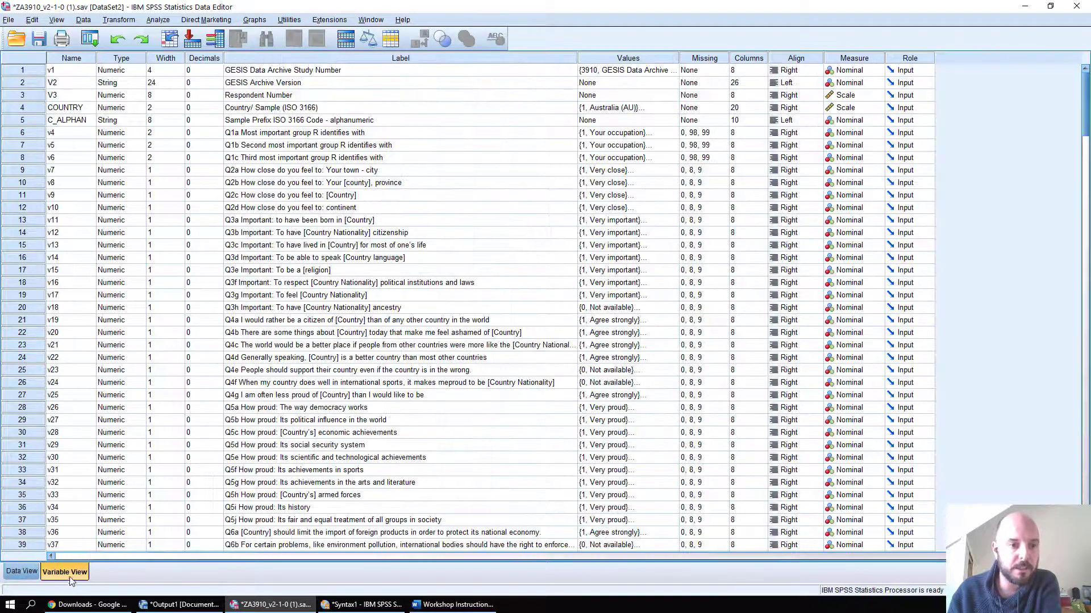
click(296, 110)
click(640, 109)
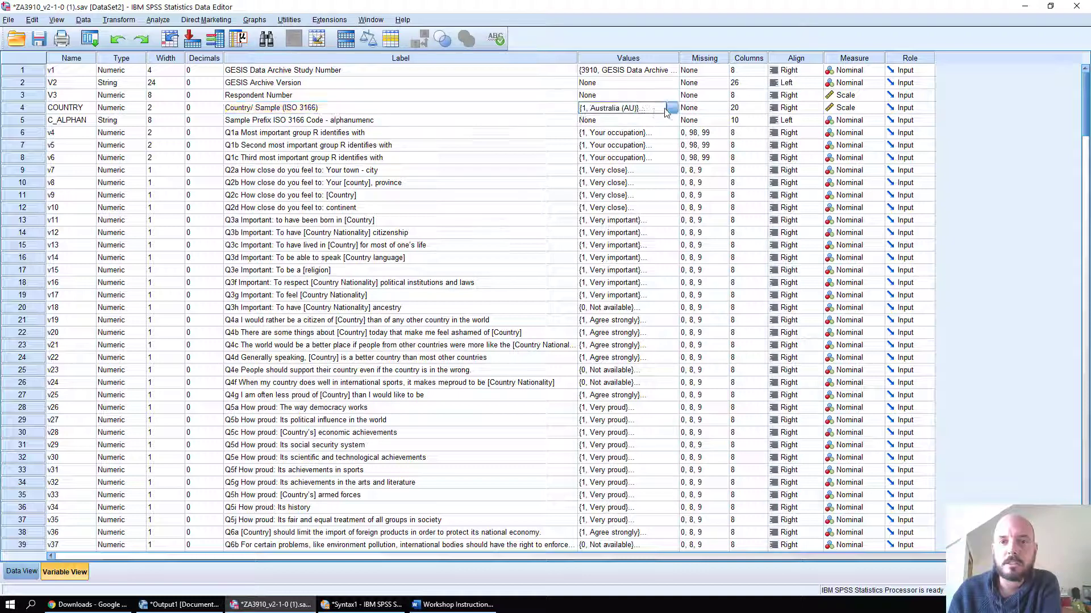
click(672, 107)
click(497, 288)
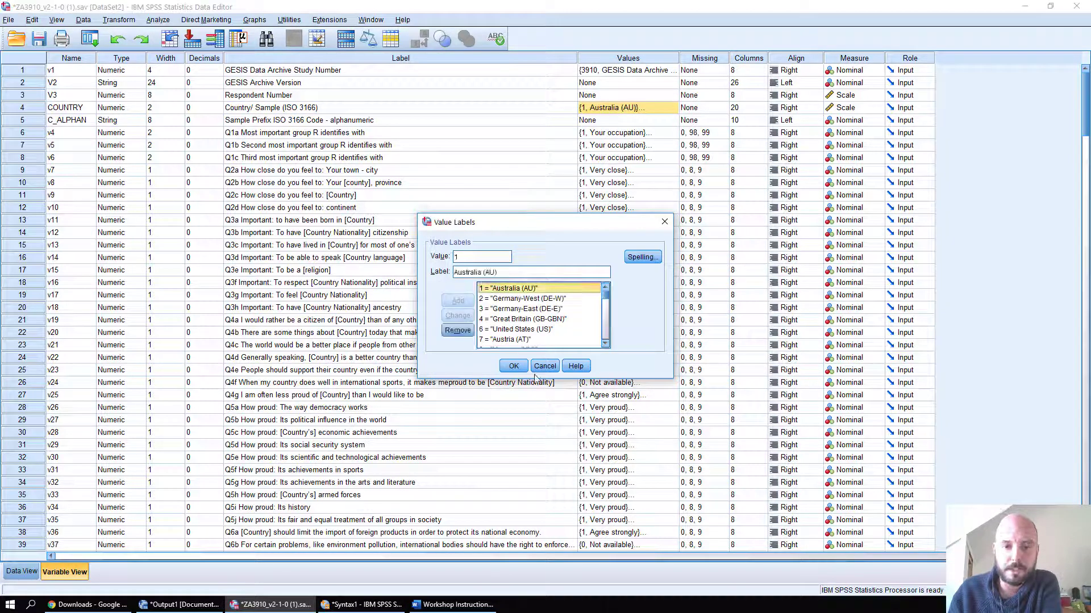
click(507, 298)
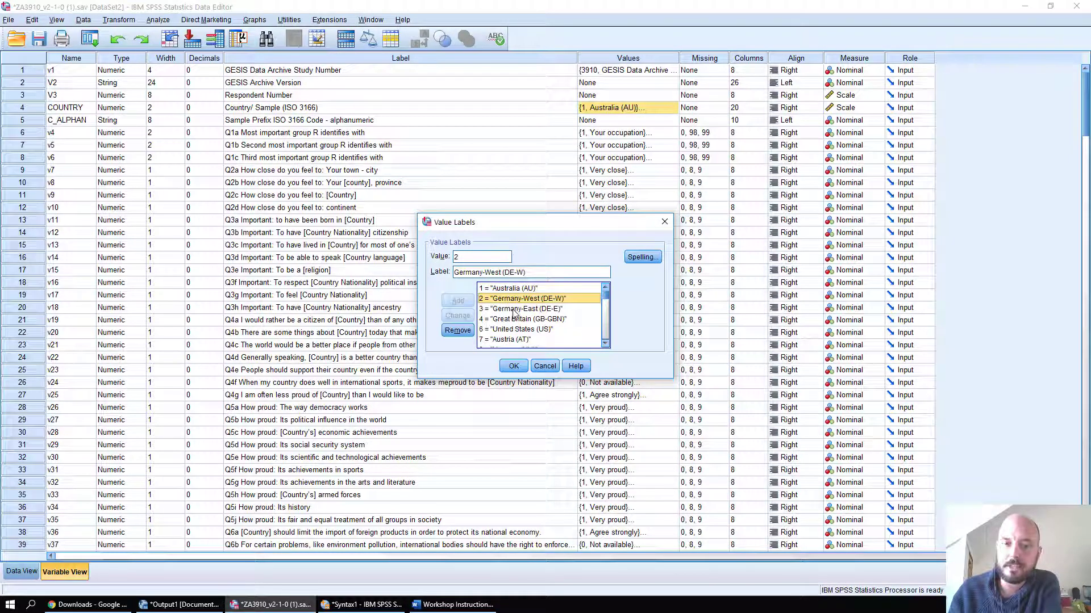
click(512, 309)
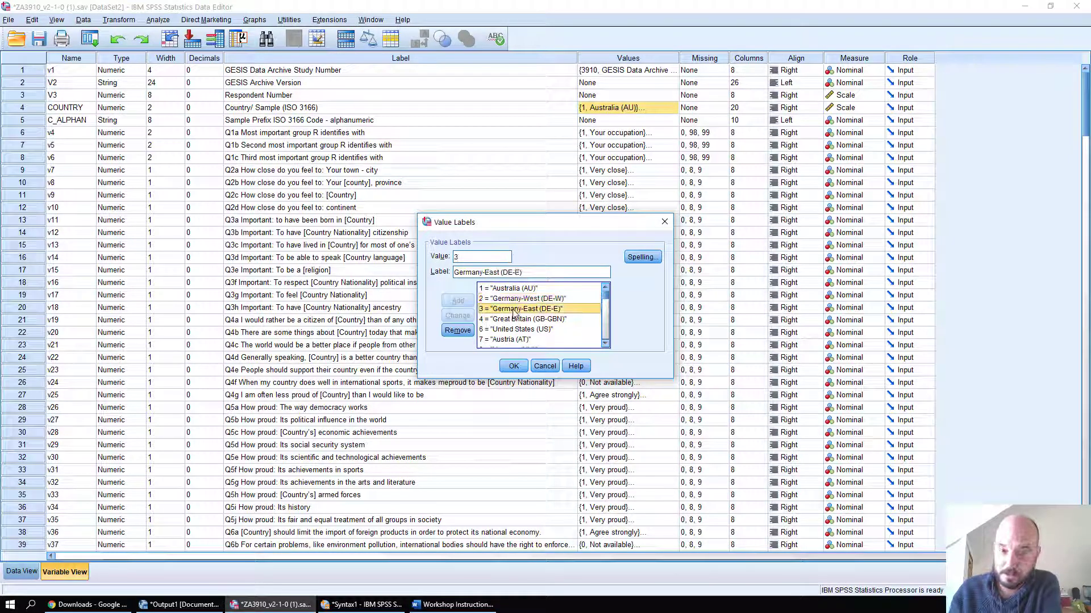
click(544, 367)
click(377, 601)
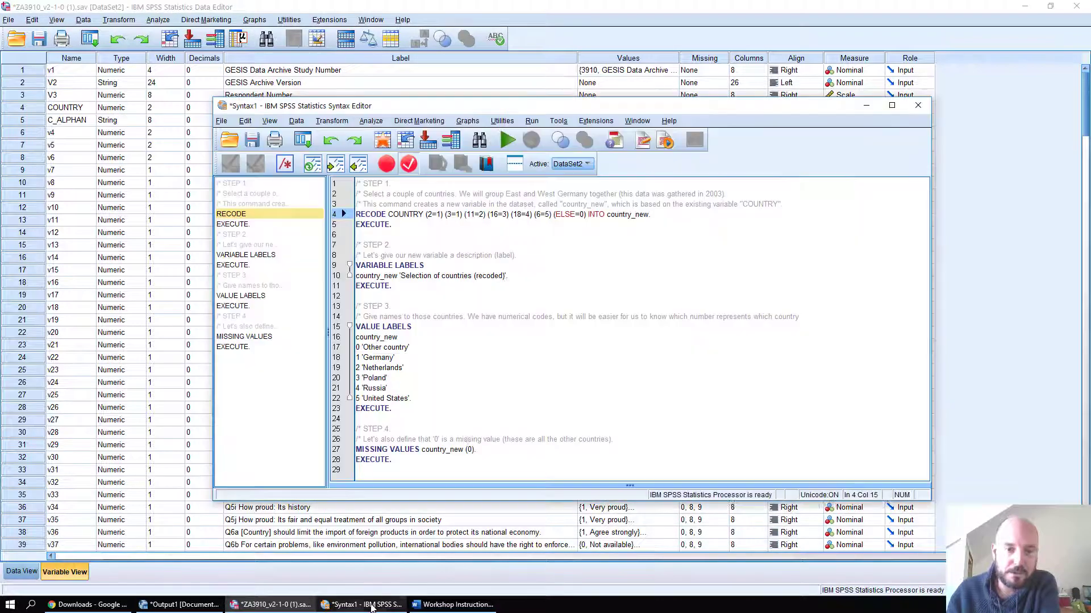
click(432, 215)
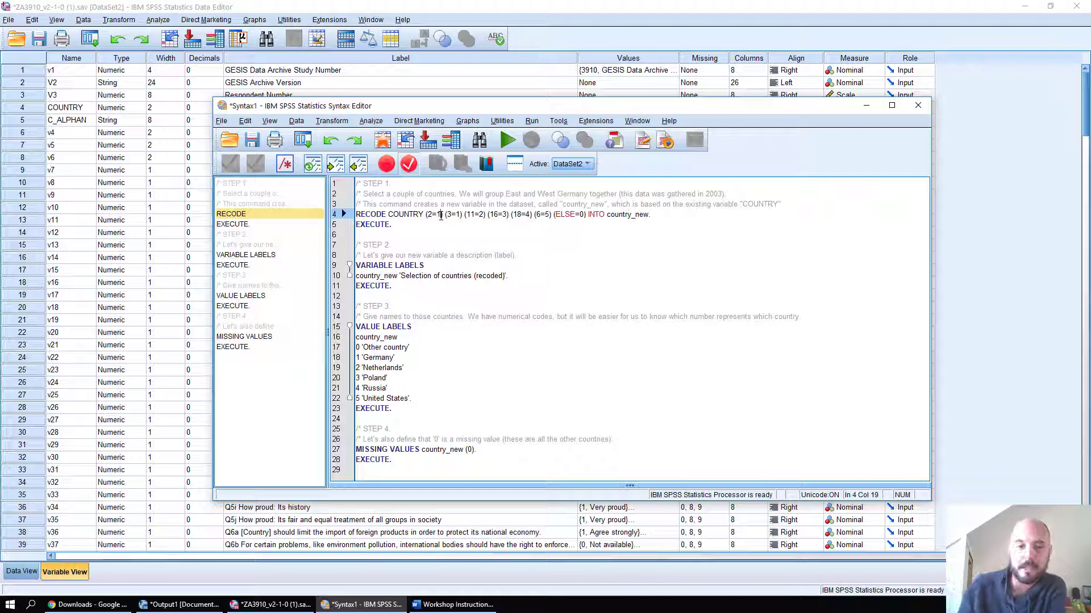
Examine both codes of the (3=1) mapping in the RECODE command
click(448, 215)
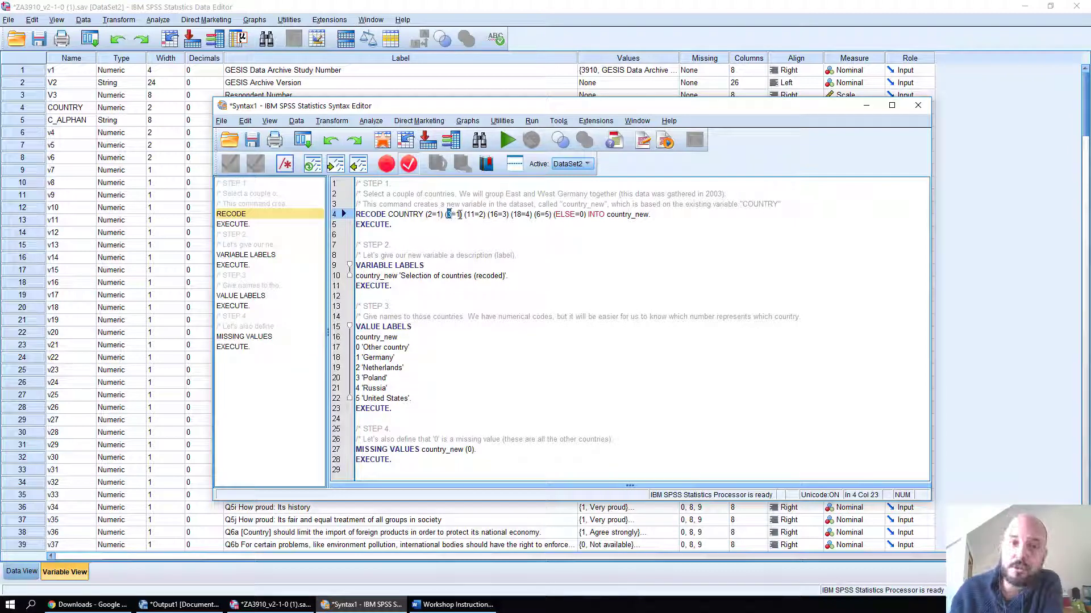
drag(461, 214, 457, 211)
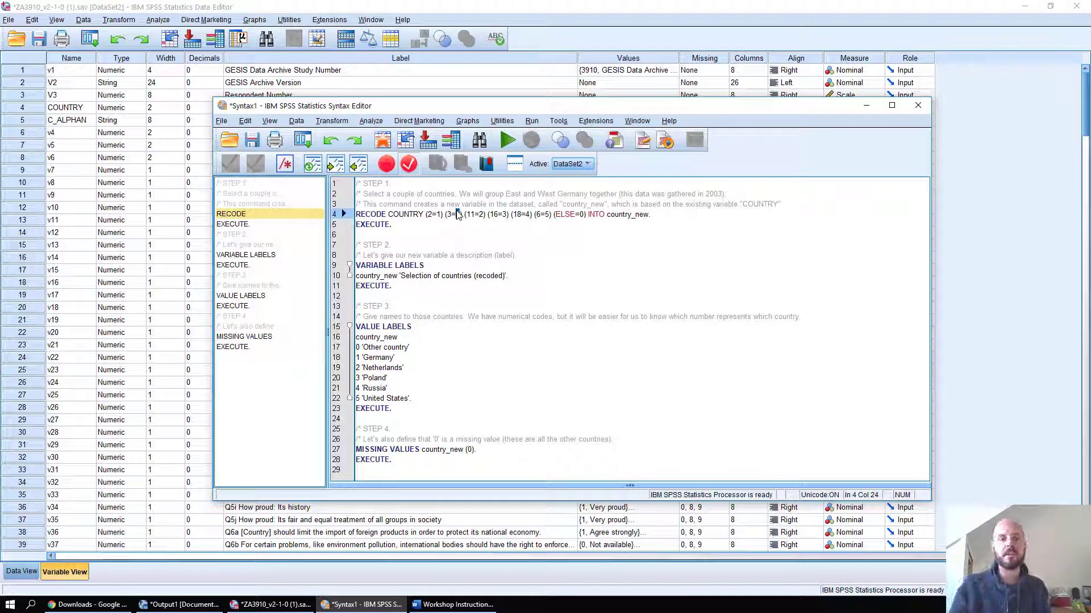
click(453, 214)
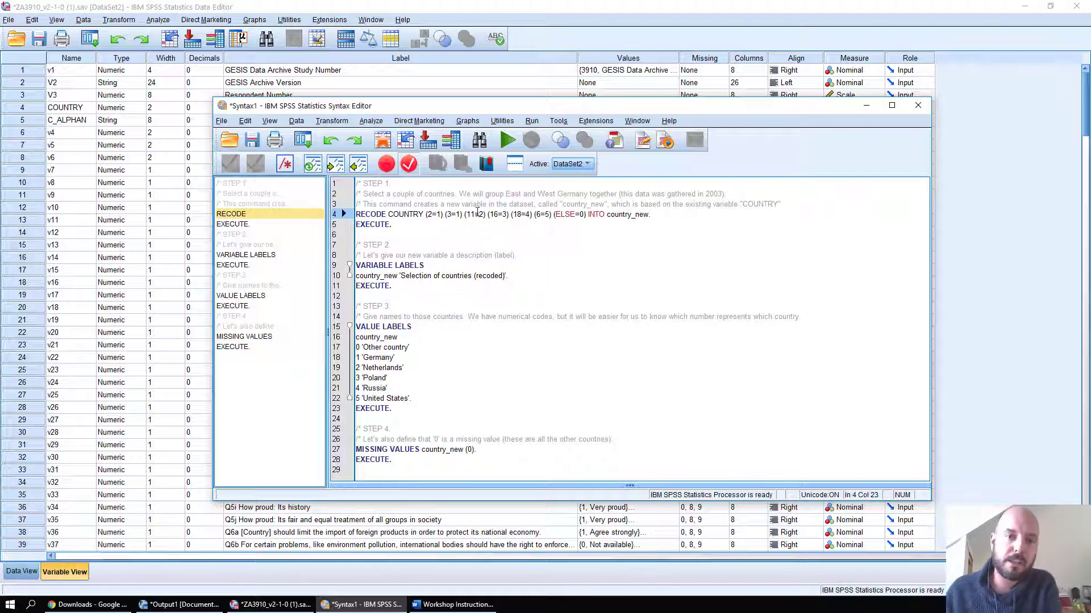
Check the (11=2) mapping against the Netherlands entry in COUNTRY's value labels, cancel without changes, and return to the syntax
double_click(482, 214)
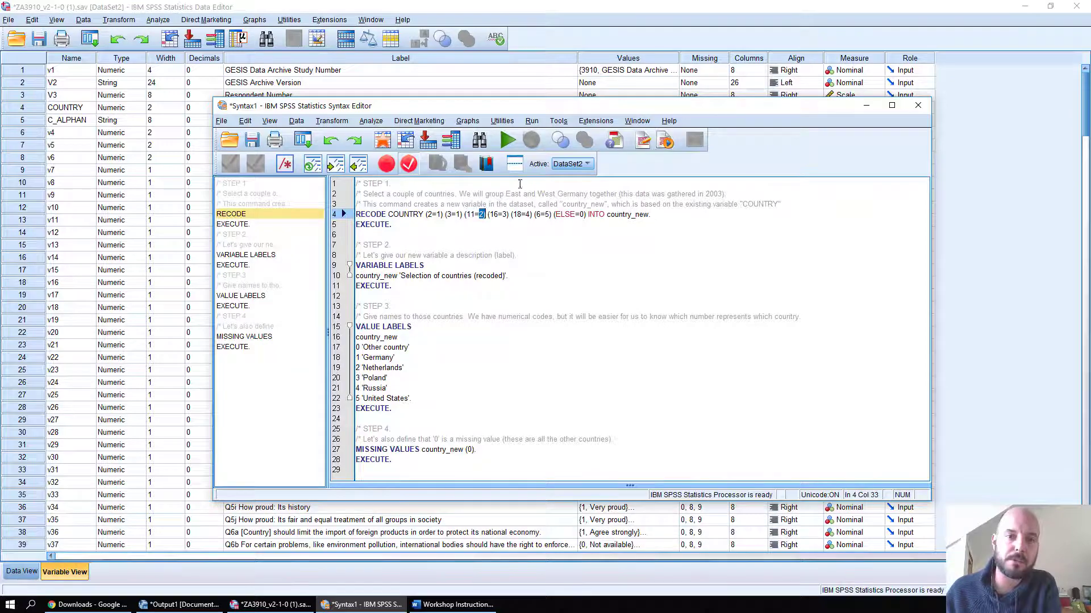
click(565, 22)
click(671, 111)
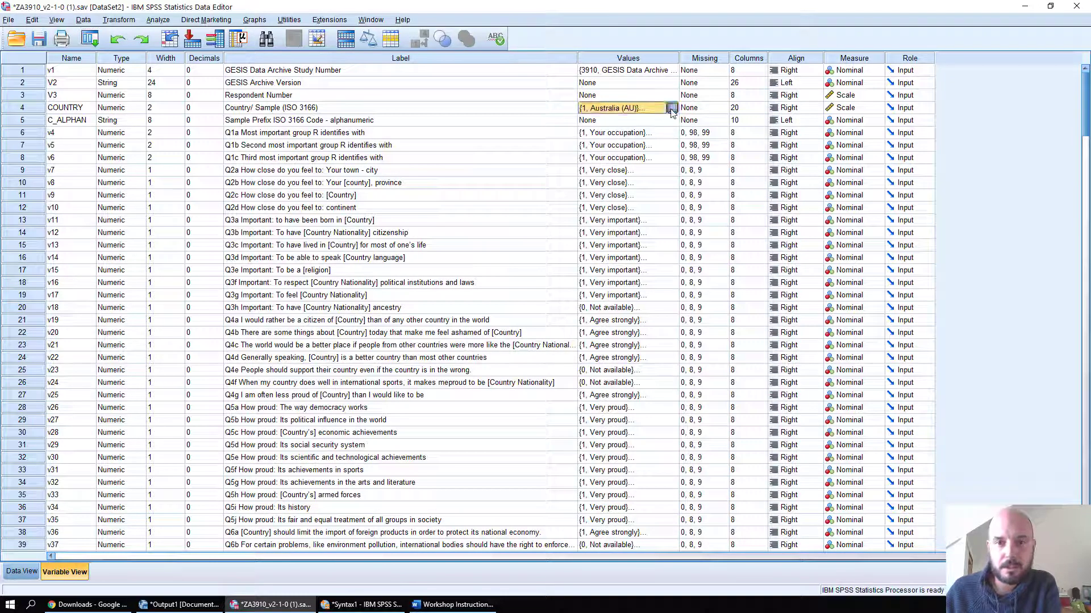
click(672, 109)
scroll(519, 317, down, 3)
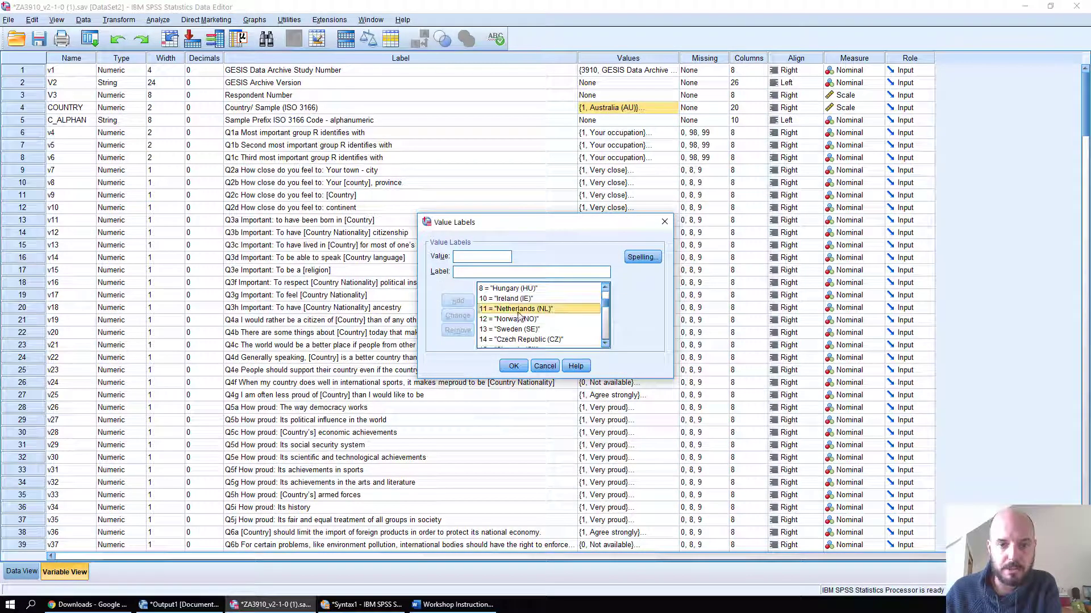
click(519, 311)
click(544, 366)
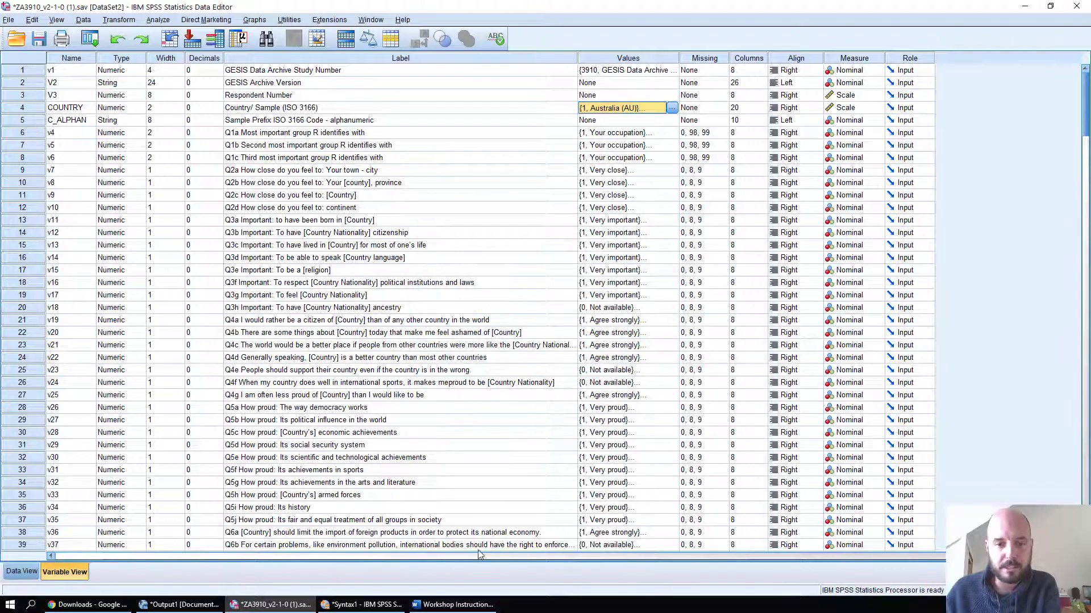
click(362, 604)
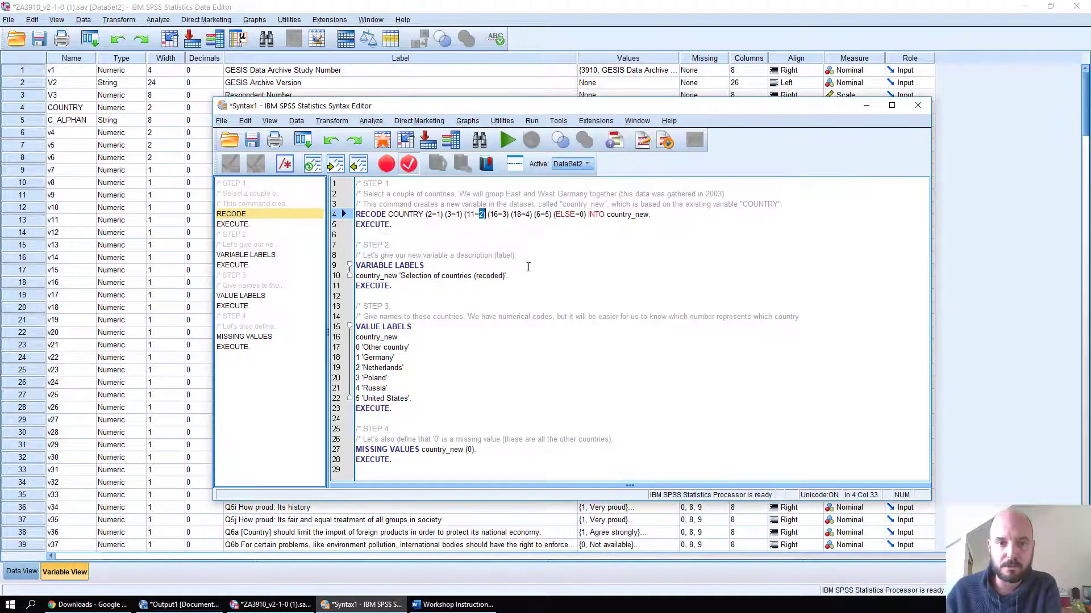
click(482, 216)
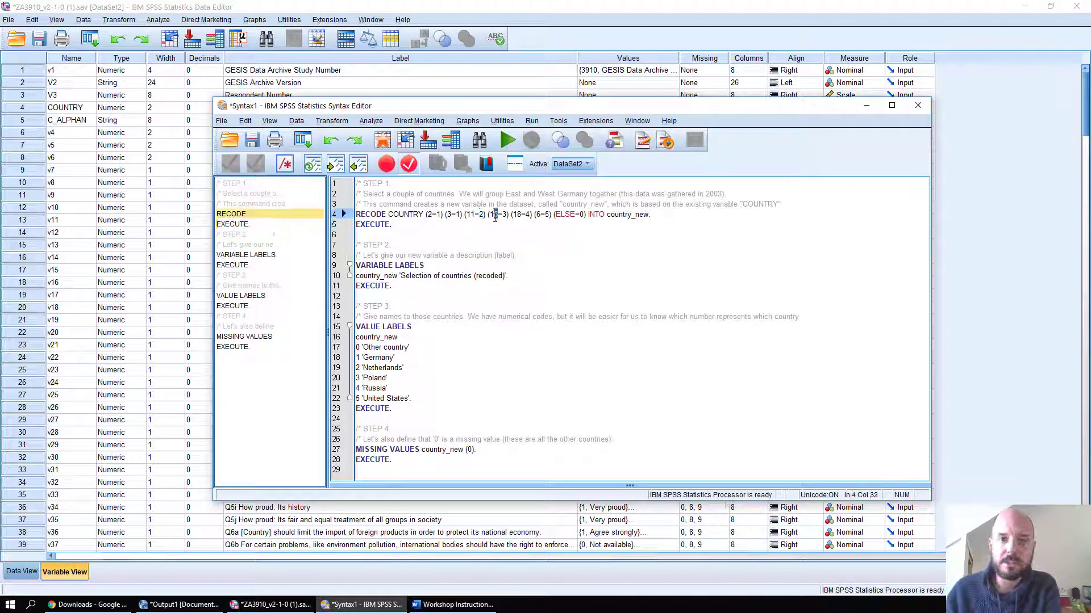
Check the (16=3) mapping against the Poland entry in COUNTRY's value labels, cancel without changes, and return to the syntax
double_click(492, 215)
drag(507, 216, 498, 216)
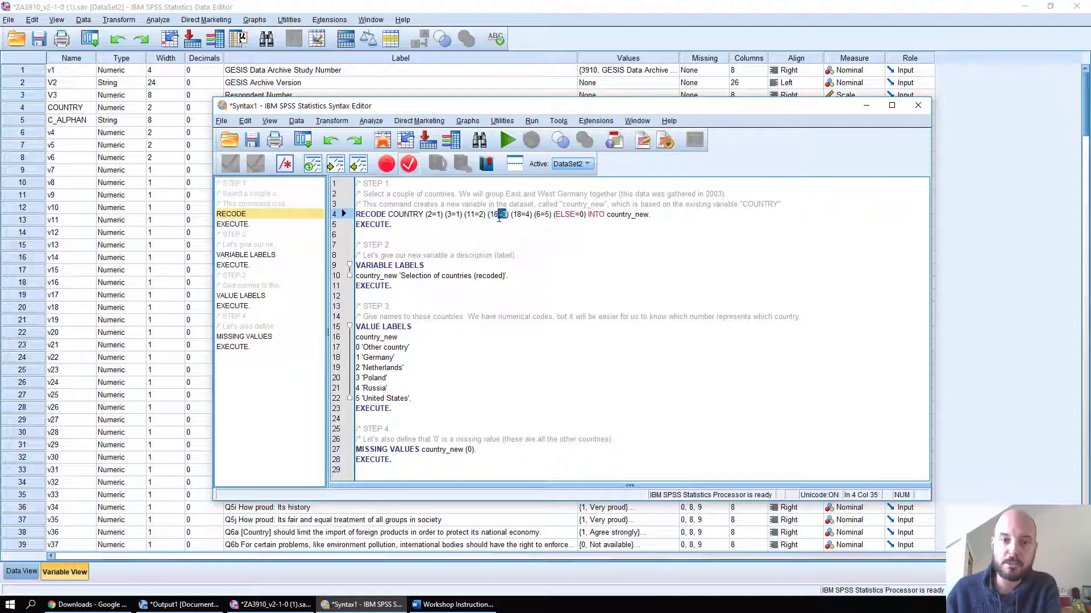
click(588, 40)
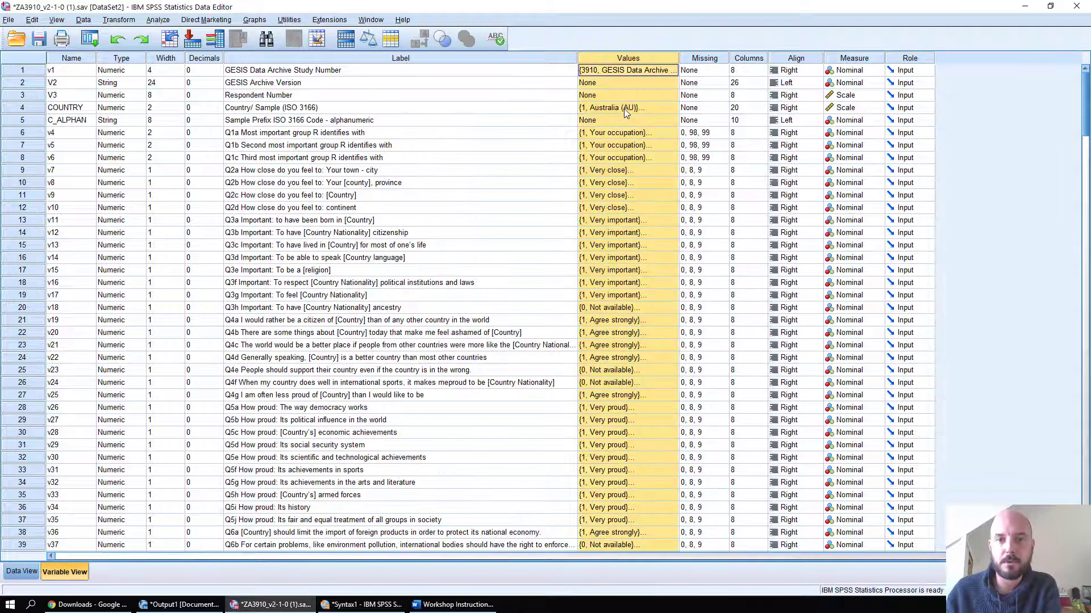
click(624, 108)
click(672, 108)
scroll(529, 333, down, 5)
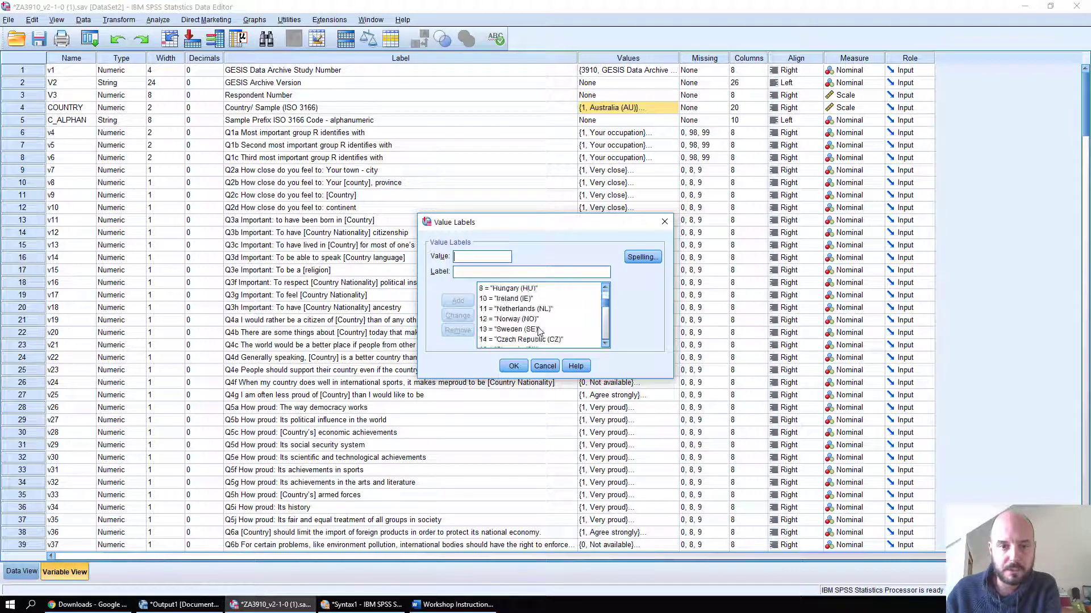
click(522, 299)
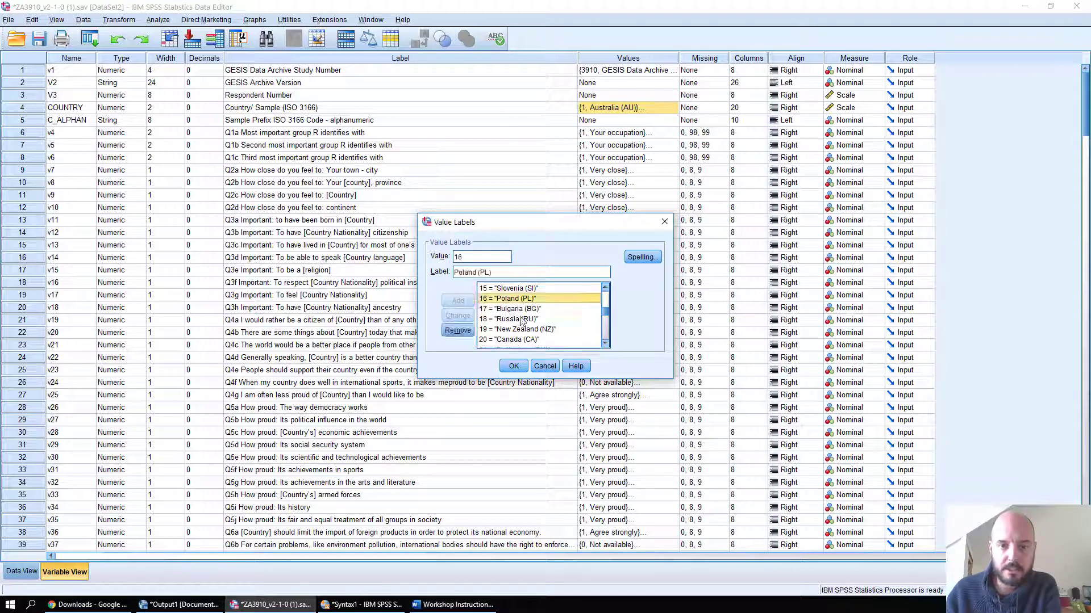
click(544, 367)
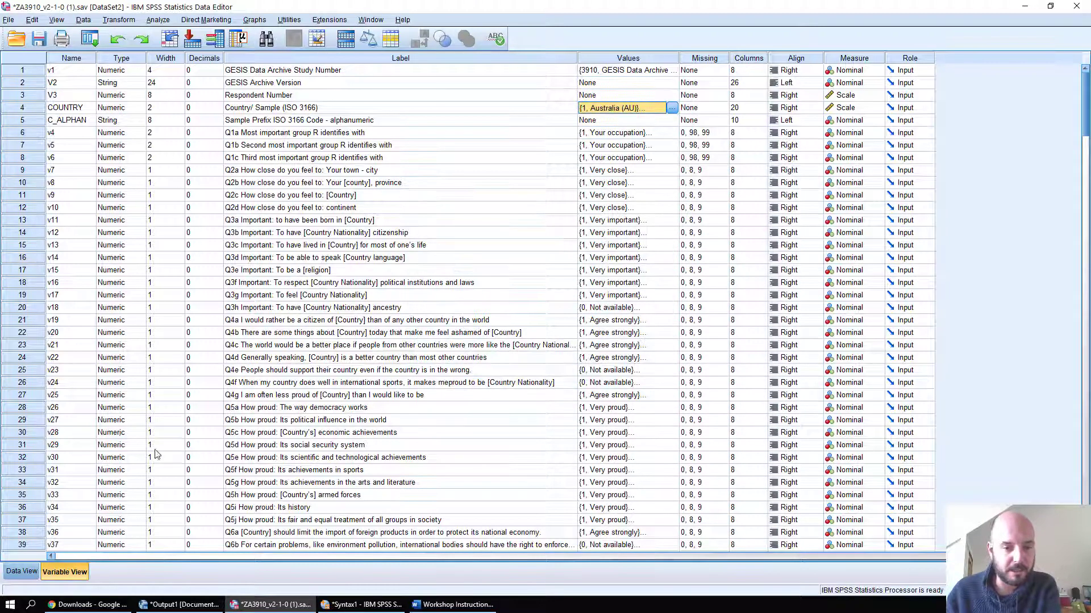
click(361, 605)
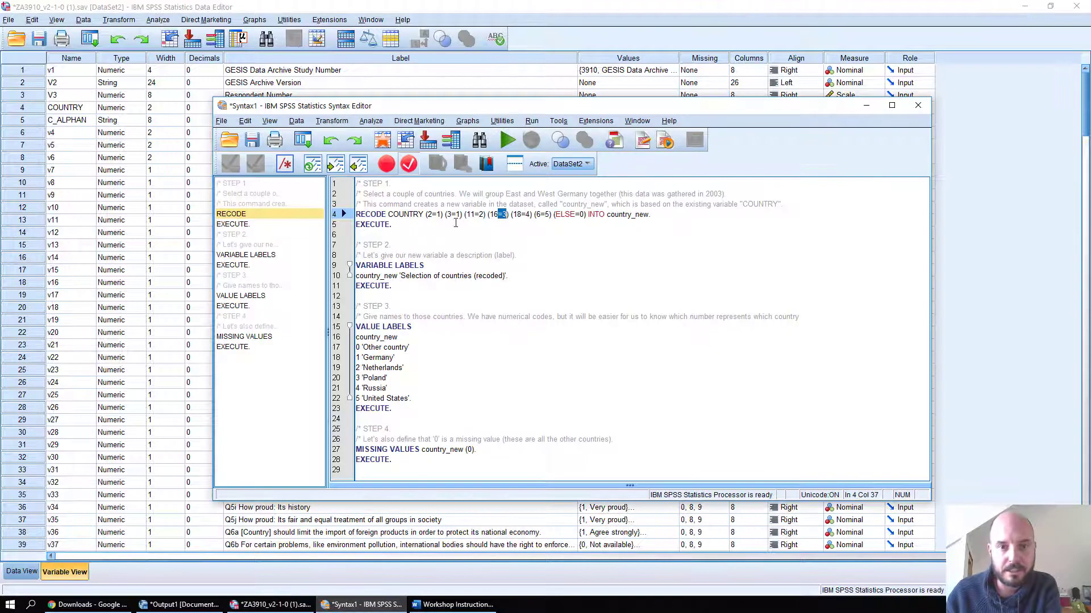
Check the (18=4) mapping against the Russia entry in COUNTRY's value labels, cancel without changes, and return to the syntax
click(524, 214)
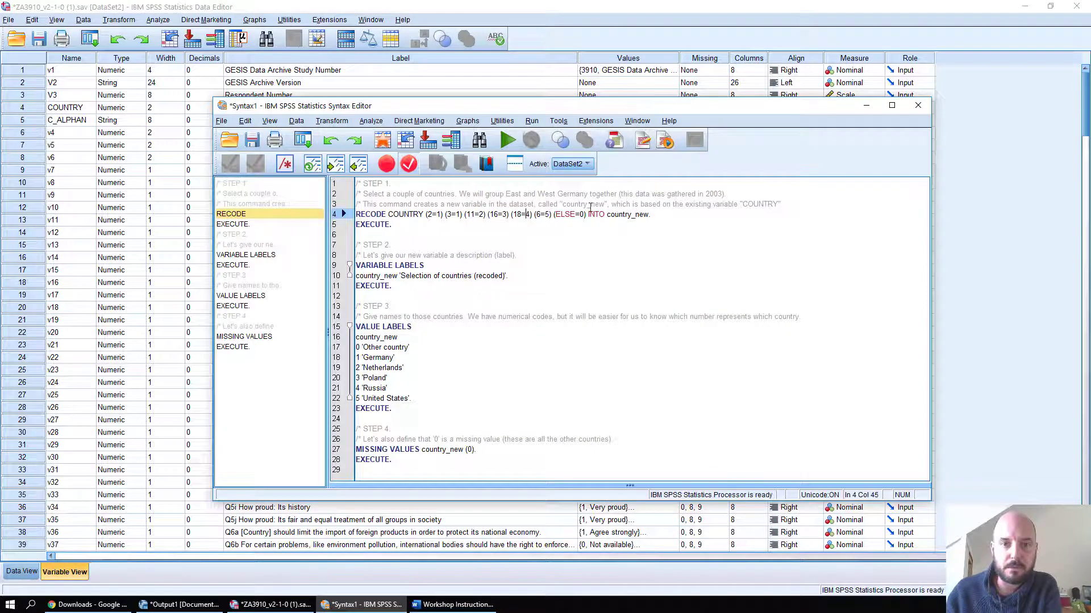
click(622, 88)
click(659, 108)
click(674, 107)
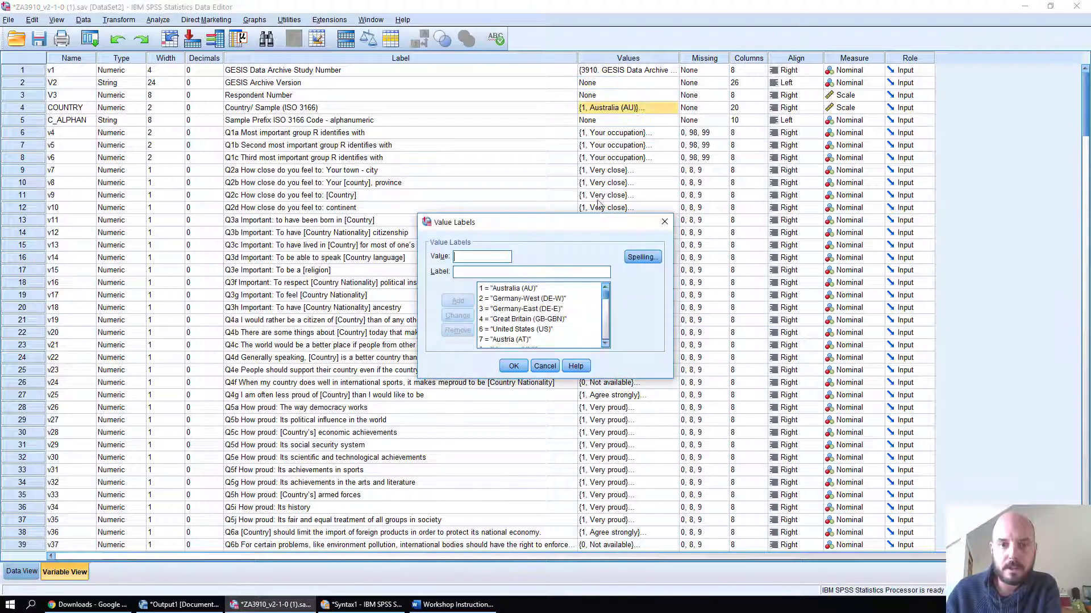
scroll(531, 332, down, 6)
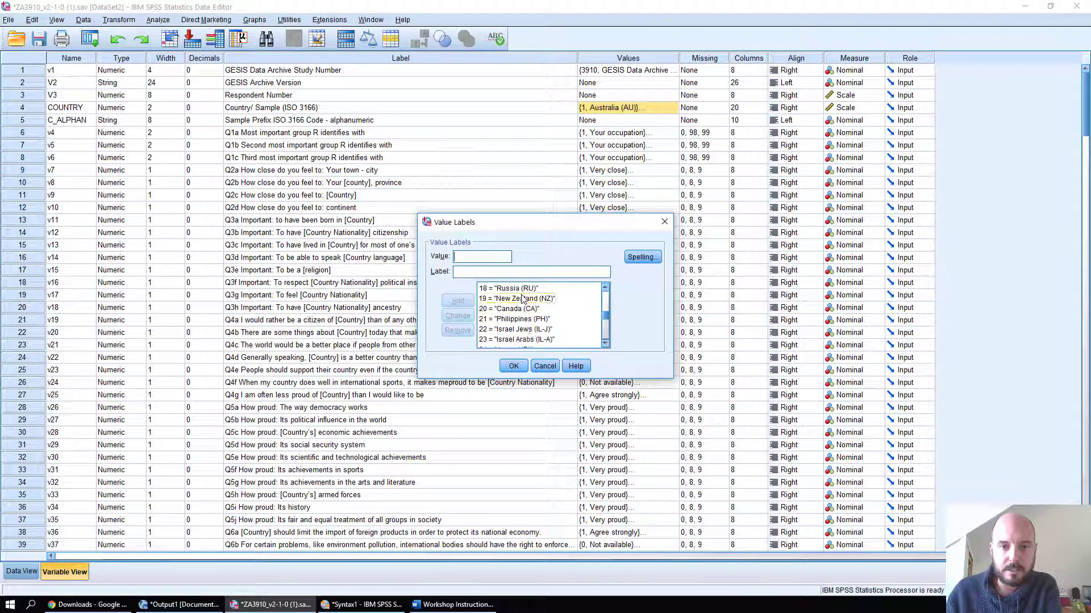
click(514, 288)
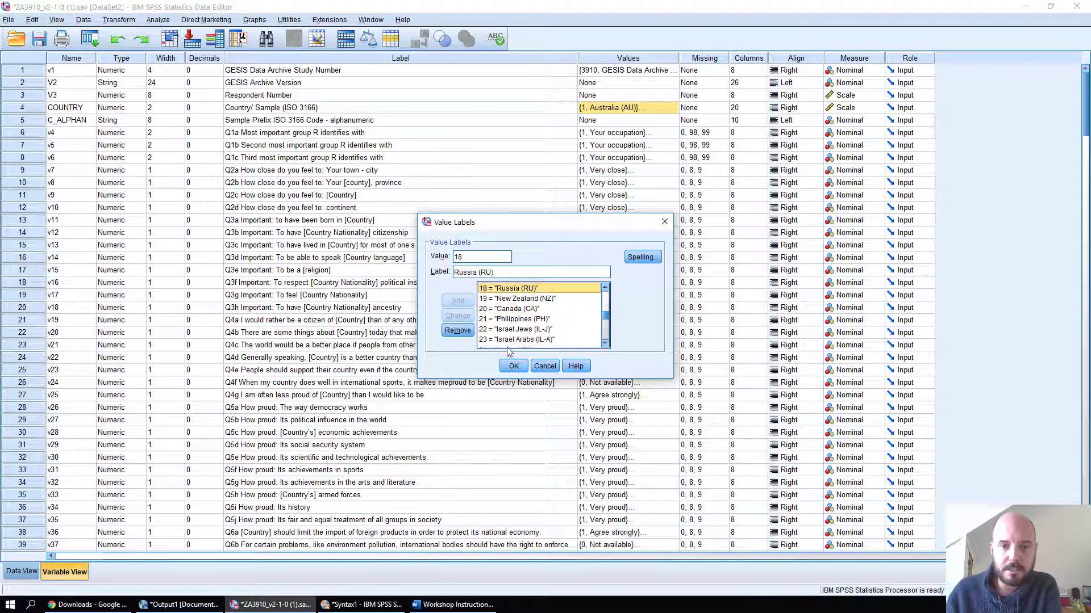
click(556, 366)
click(361, 604)
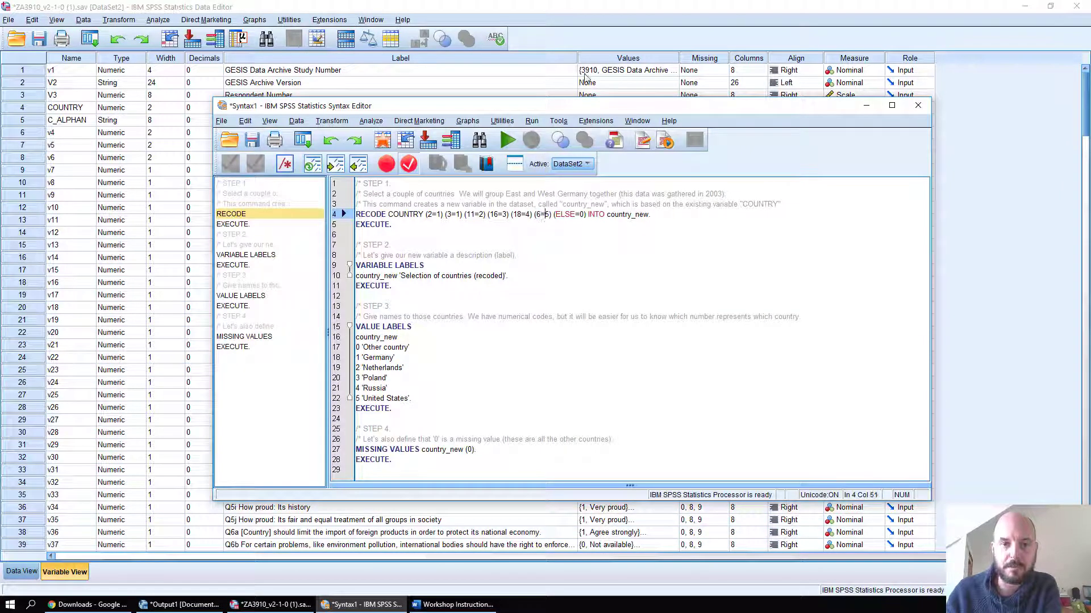
Check the (6=5) mapping against the United States entry in COUNTRY's value labels, cancel without changes, and return to the syntax
click(594, 39)
click(674, 108)
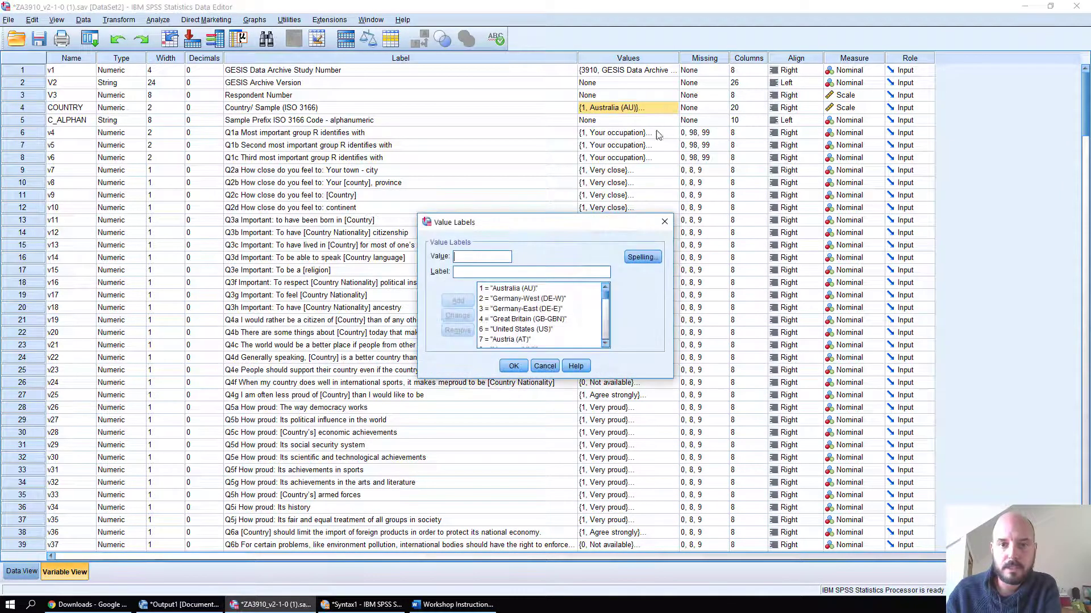
click(519, 330)
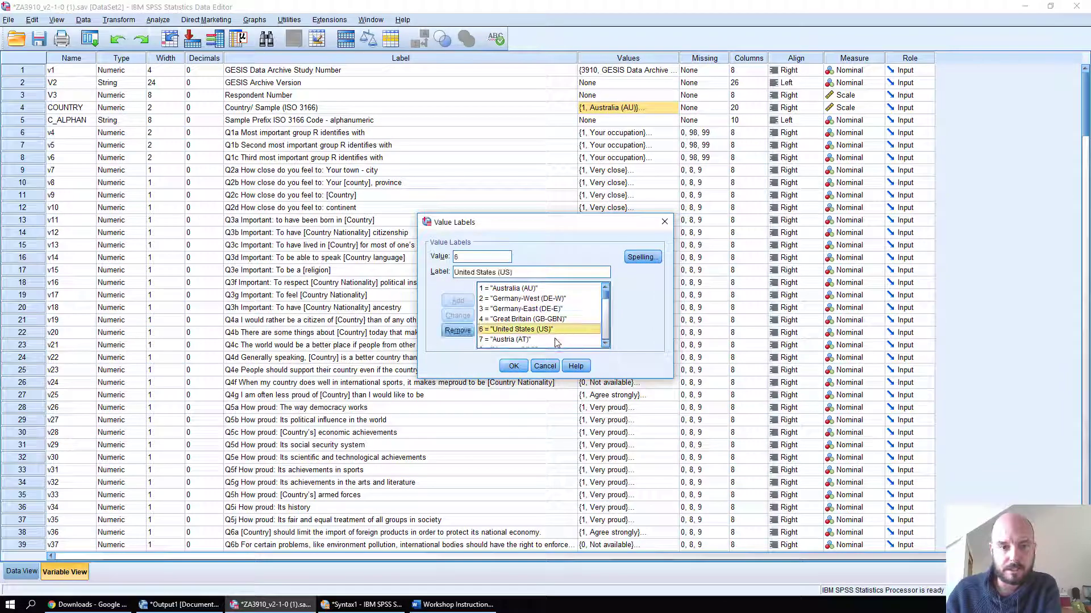
click(544, 366)
click(362, 604)
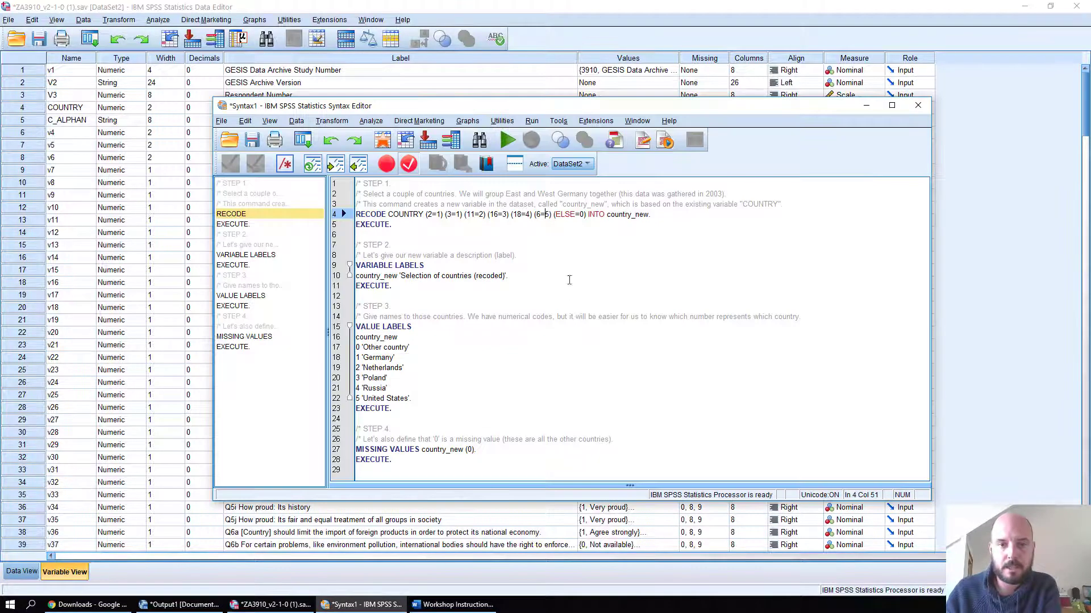
Examine the (ELSE=0) mapping and the INTO country_new part of the RECODE command
double_click(596, 215)
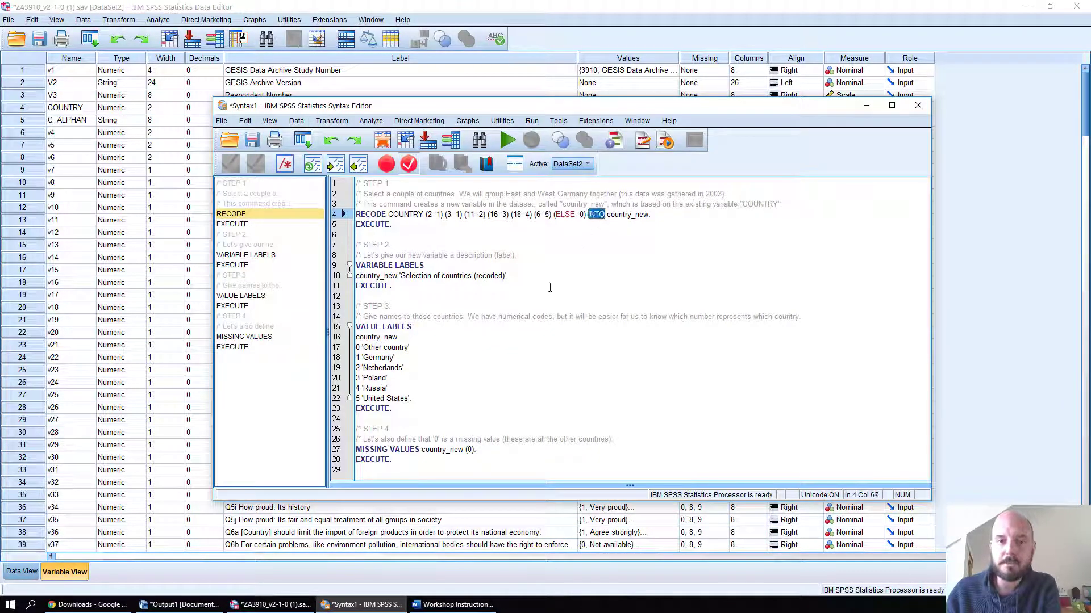
double_click(575, 214)
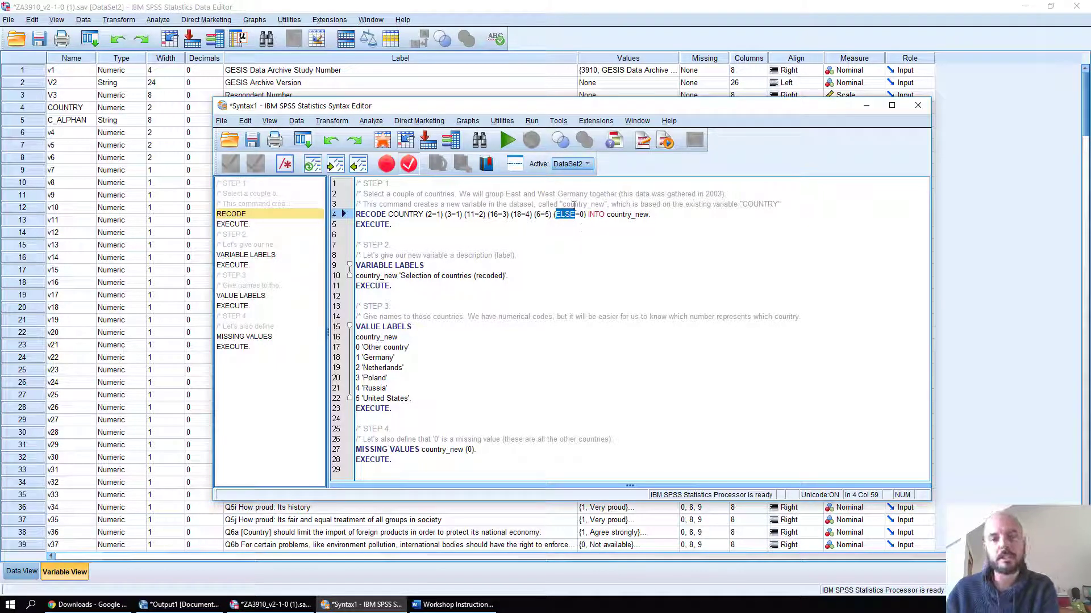
click(571, 214)
key(Right)
key(Right)
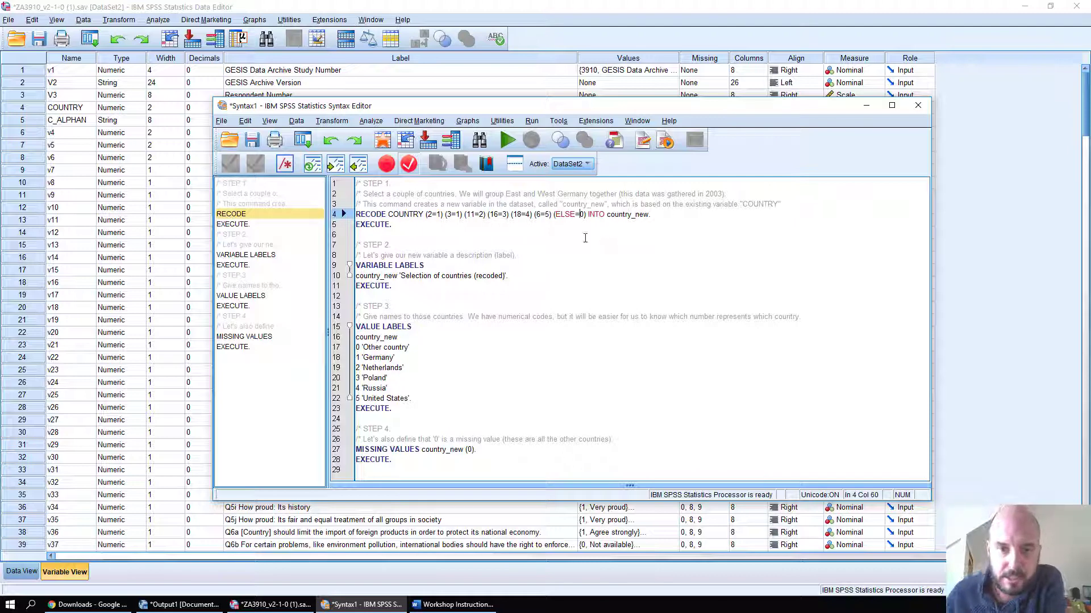
key(Left)
key(Left)
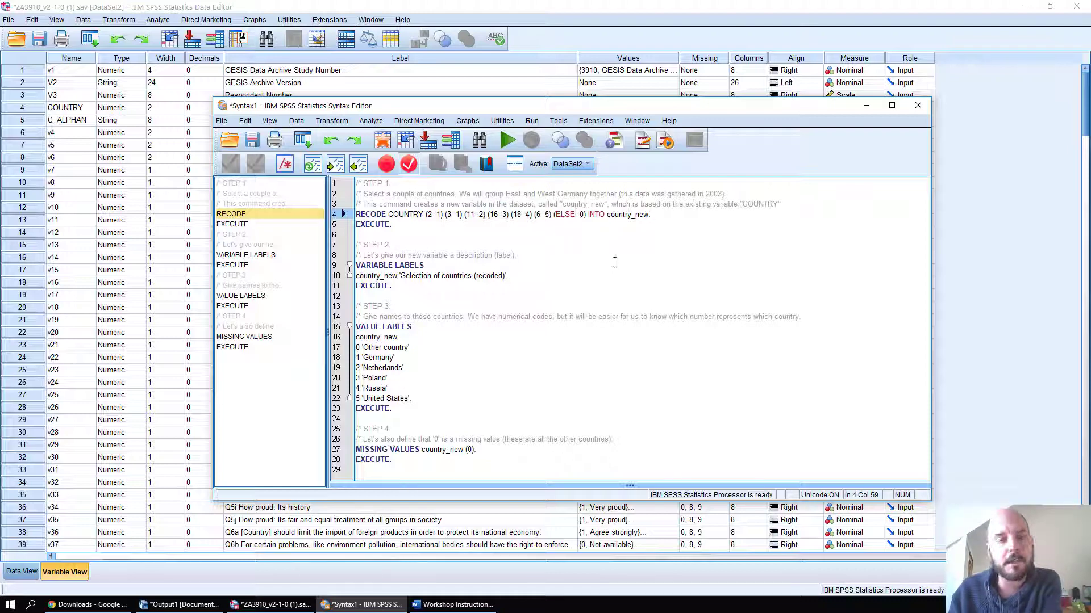
double_click(597, 214)
click(609, 214)
double_click(609, 214)
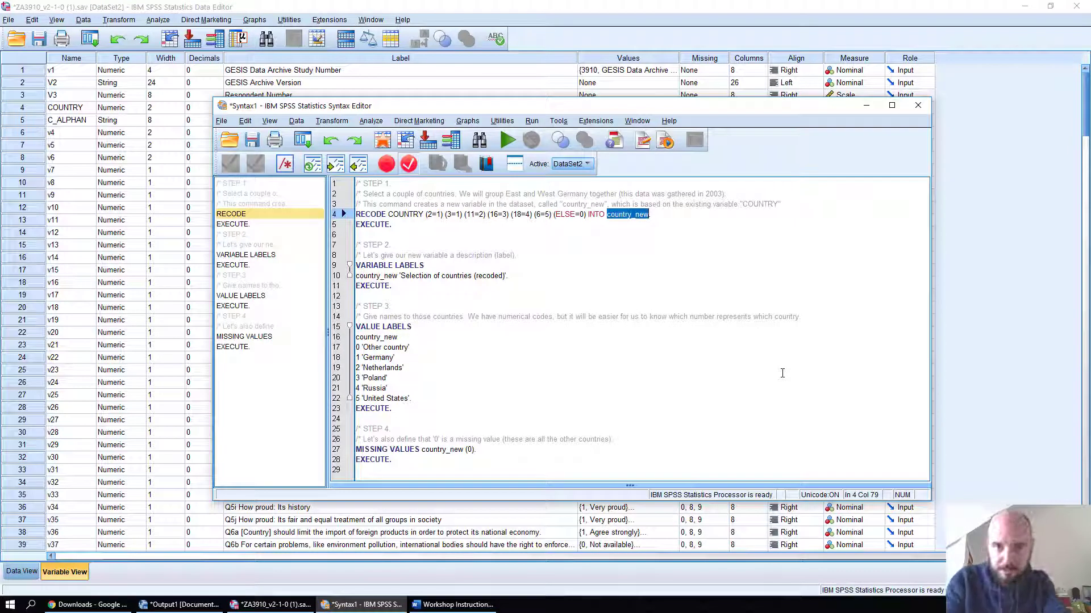
Remove INTO country_new from the end of the RECODE command and undo the removal
key(End)
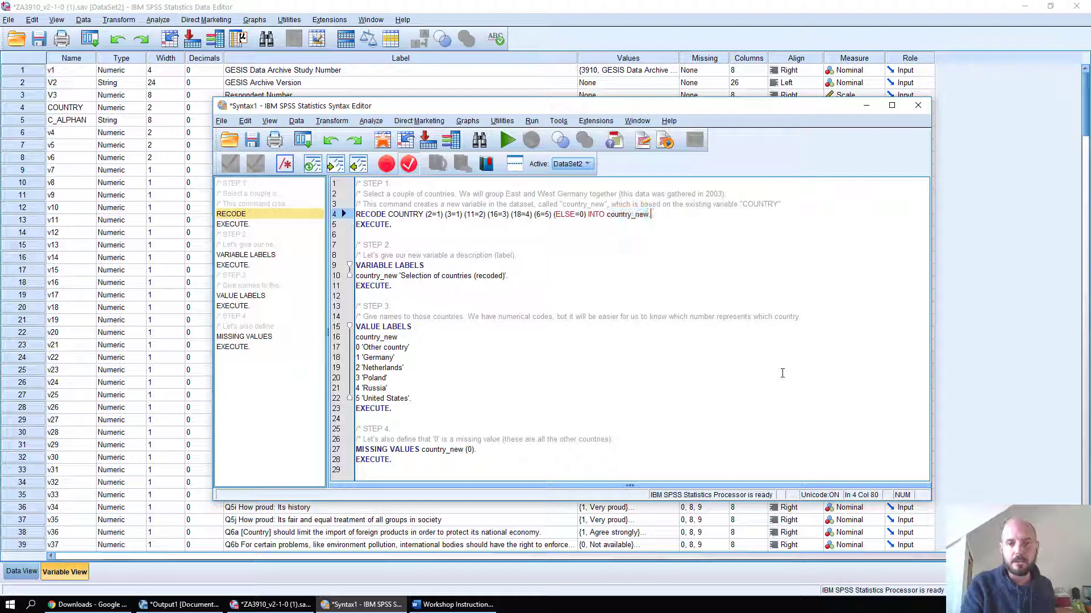
key(ctrl+shift+Left)
key(ctrl+shift+Left)
key(BackSpace)
key(BackSpace)
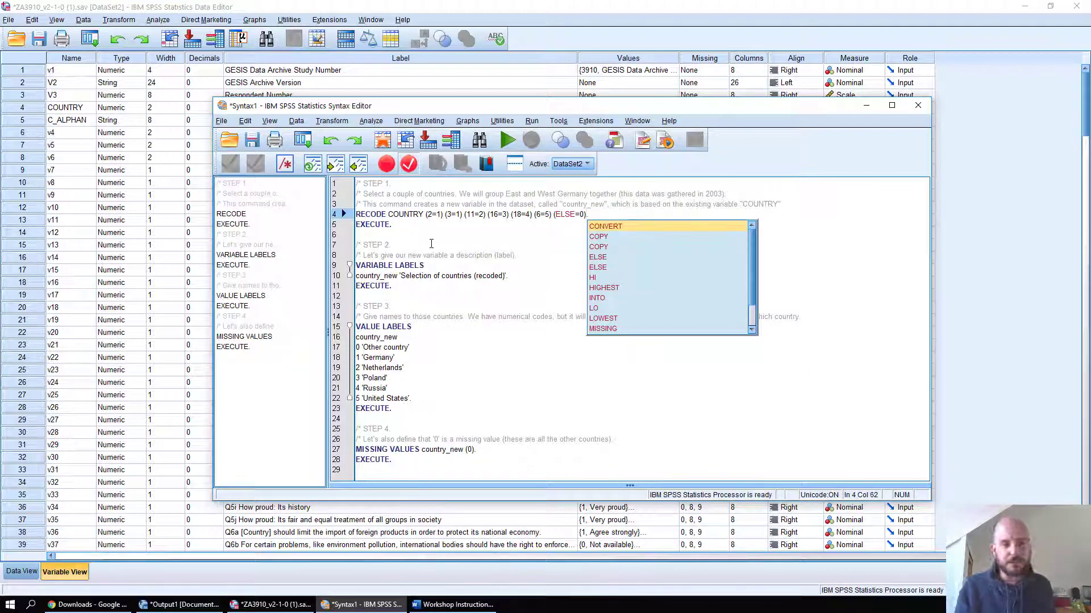
key(ctrl+z)
click(598, 206)
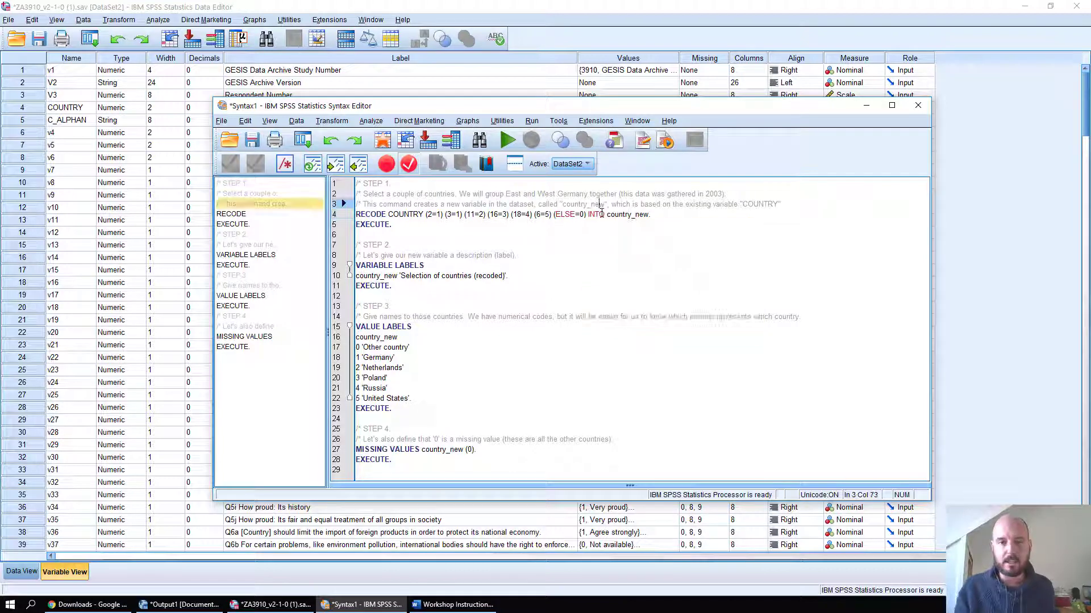
Replace the target variable name country_new in the RECODE command with whatever, keeping the INTO keyword and the final period
click(593, 214)
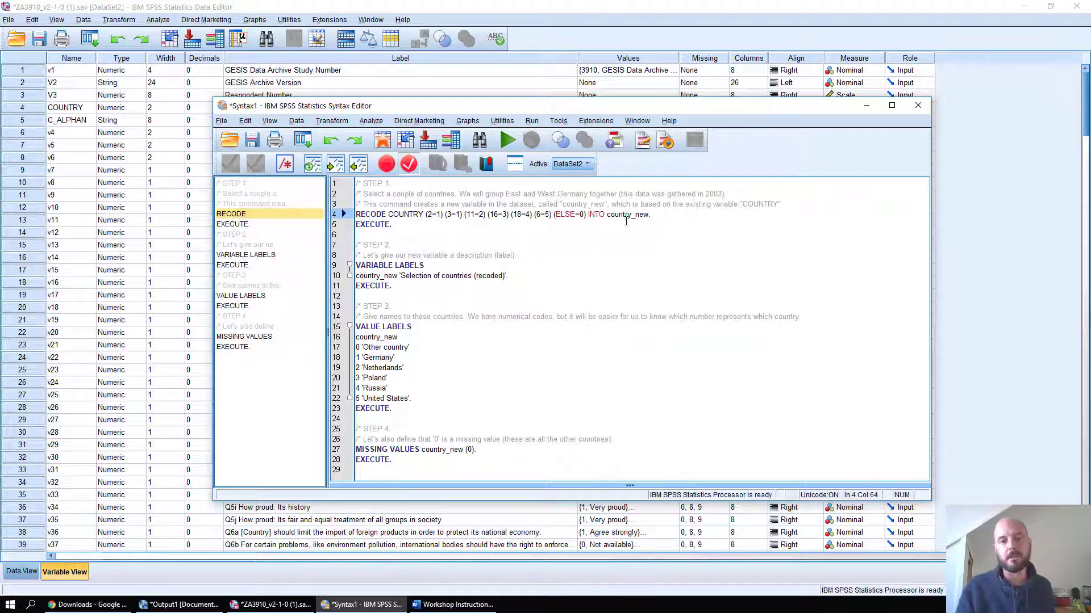
key(Right)
key(Right)
key(Right)
key(Right)
key(Right)
key(Right)
key(Right)
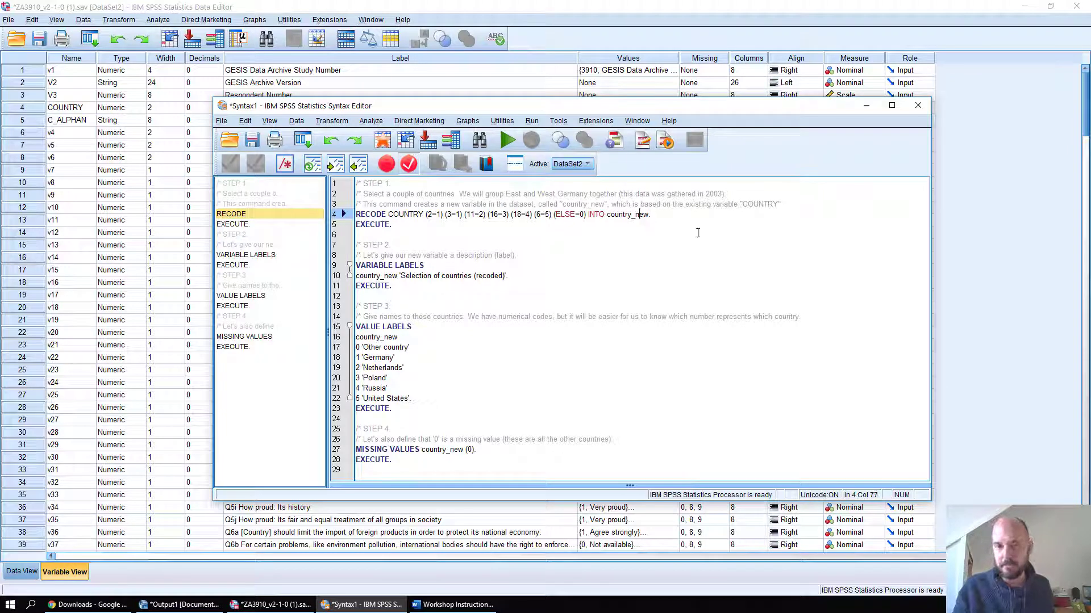
key(Right)
key(ctrl+shift+Left)
key(ctrl+shift+Left)
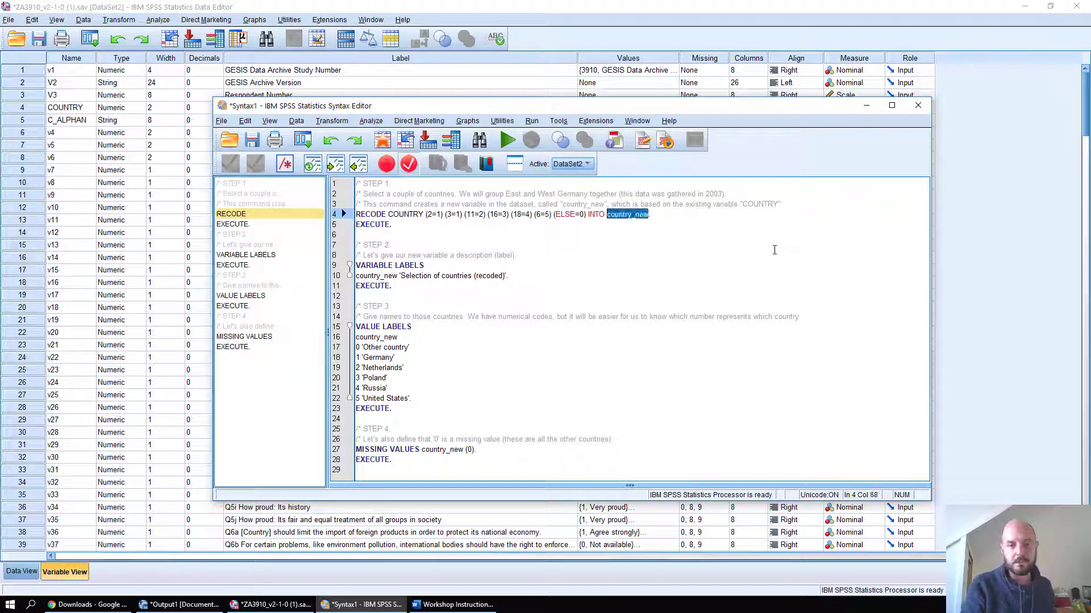
text(whatever)
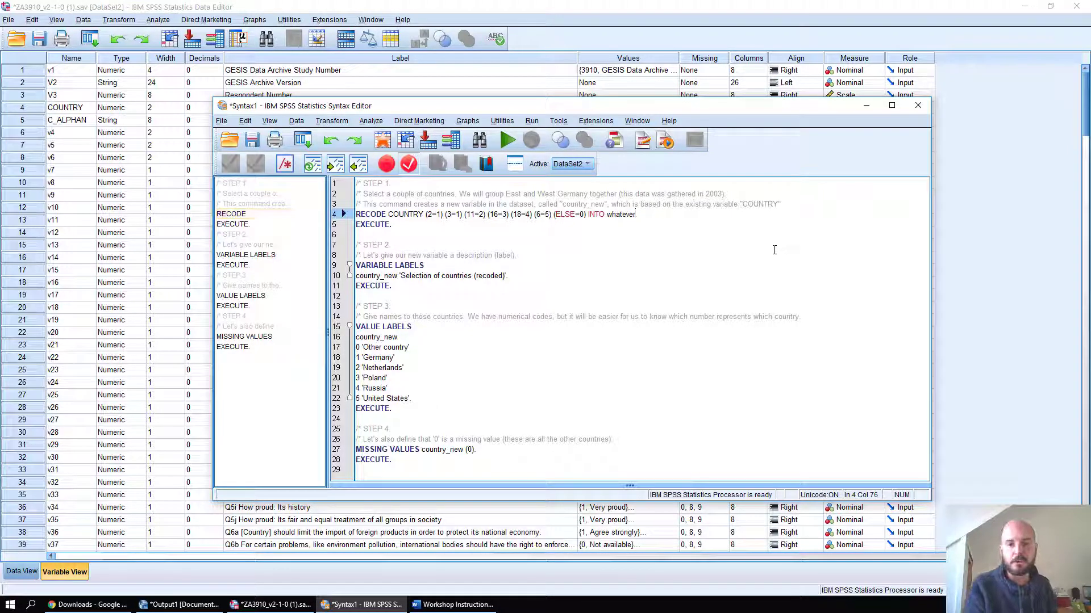
Replace the target variable name after INTO in the RECODE command with country_new, trying cucum first
key(ctrl+shift+Left)
text(cucum)
key(ctrl+shift+Left)
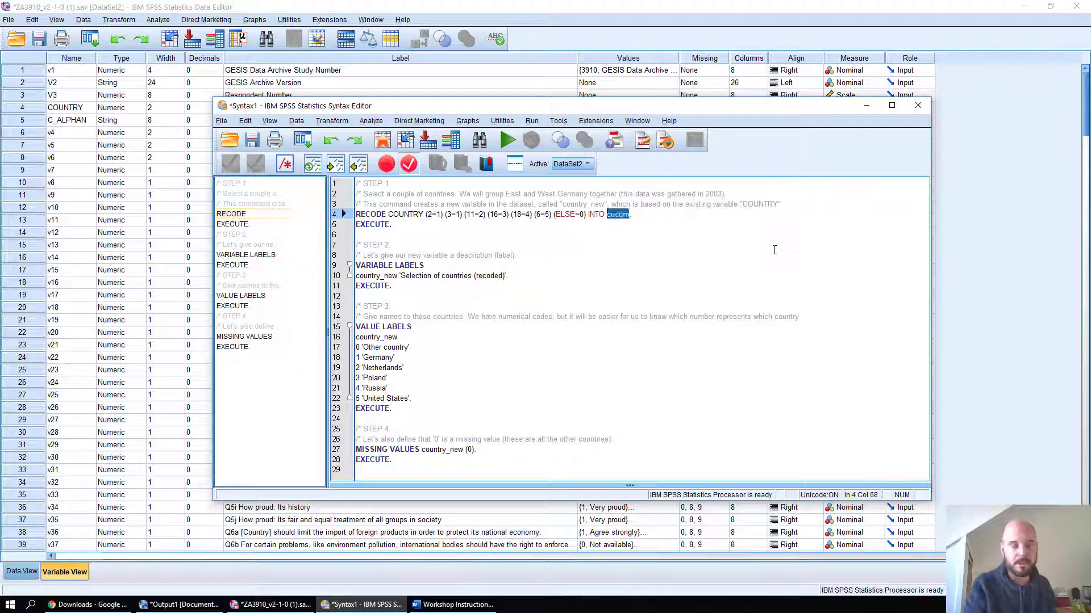
text(country)
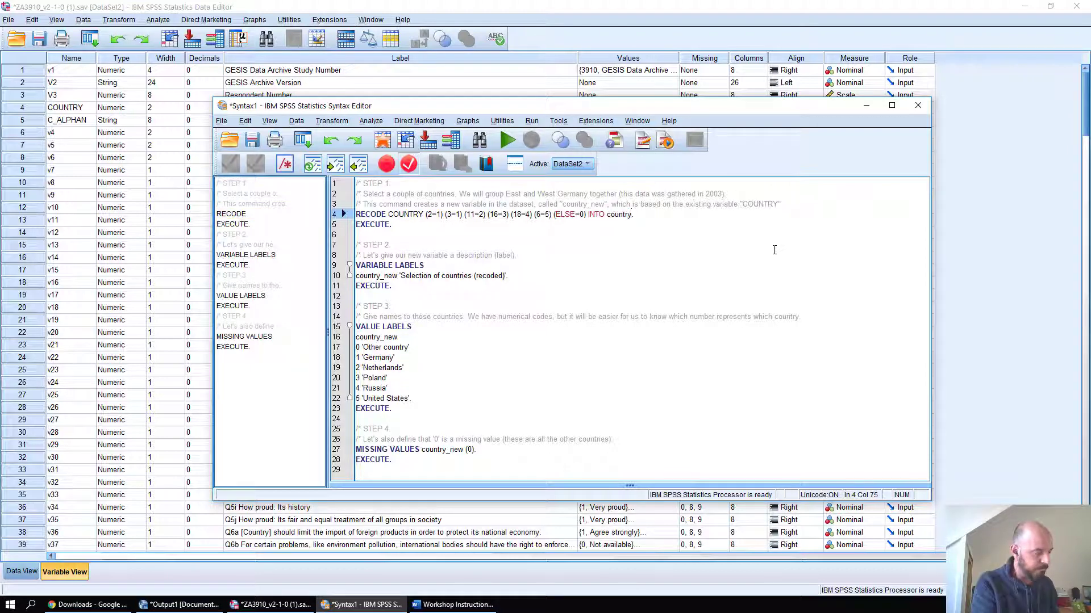
text(_new)
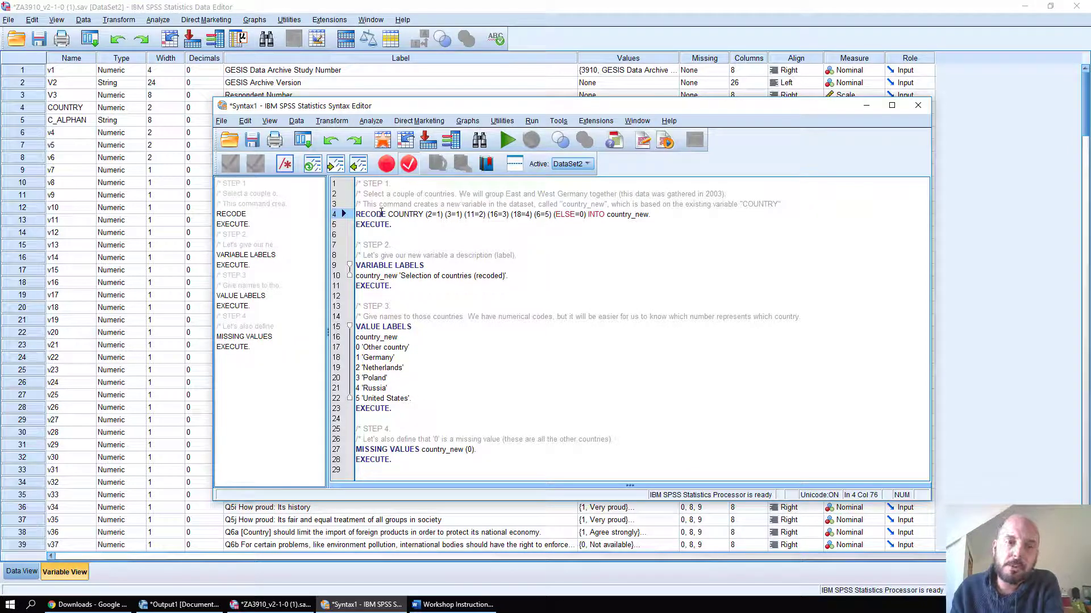
Examine the old-value codes, the source variable COUNTRY and the target variable country_new in the RECODE command
click(429, 215)
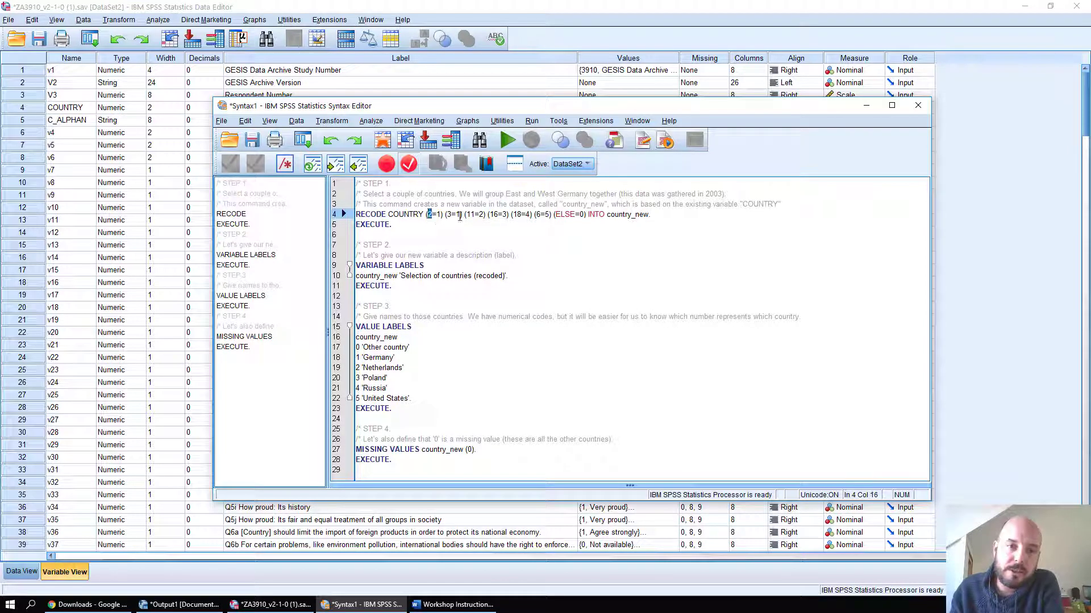
double_click(450, 216)
double_click(407, 215)
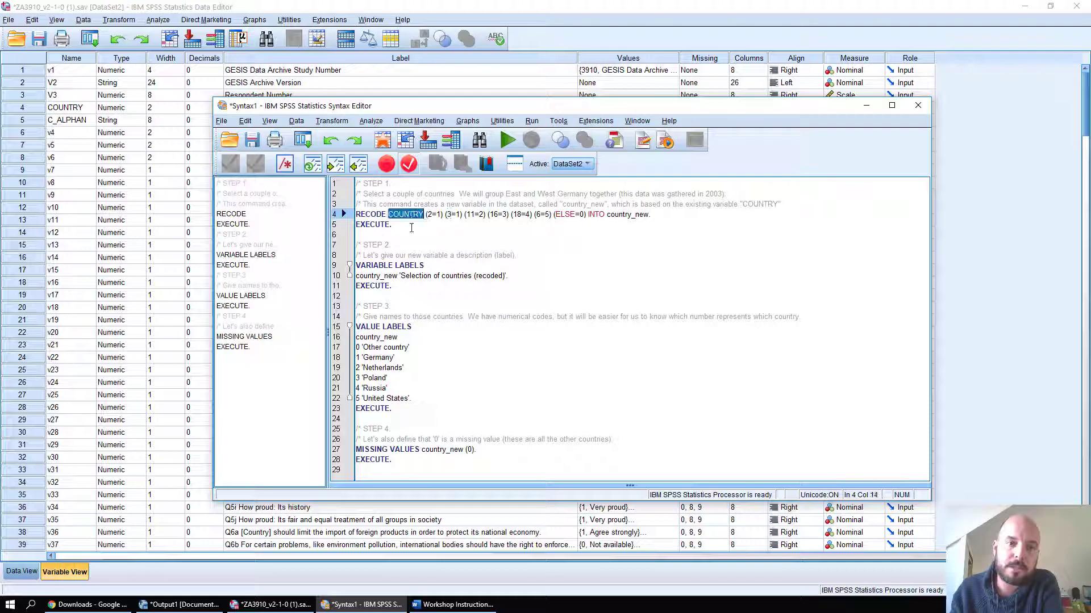
drag(608, 215, 642, 221)
click(629, 227)
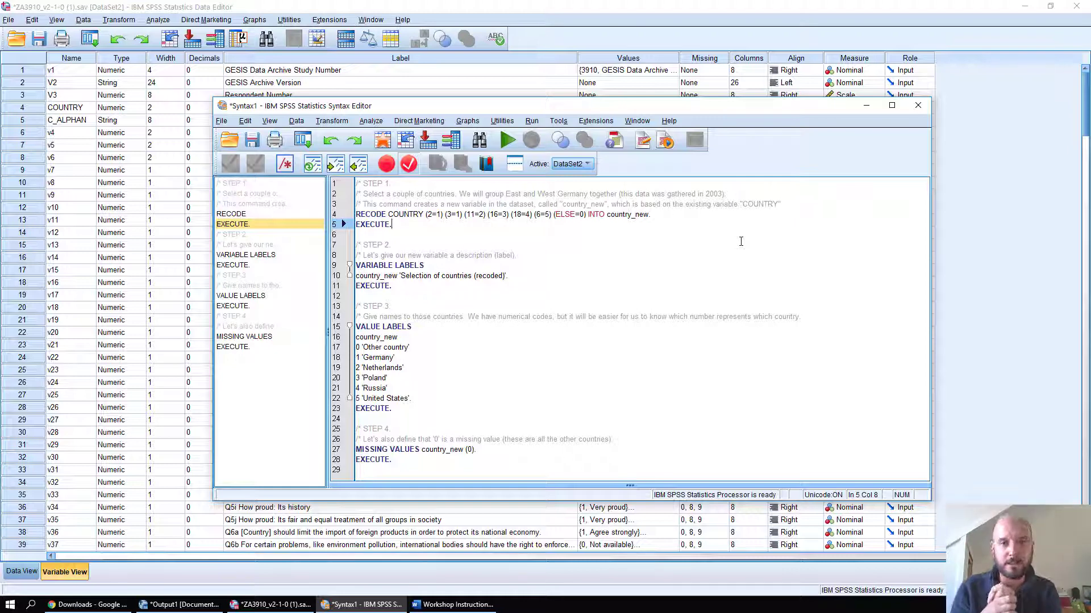
Delete and retype the period ending the RECODE command, and review the RECODE and EXECUTE lines
click(675, 214)
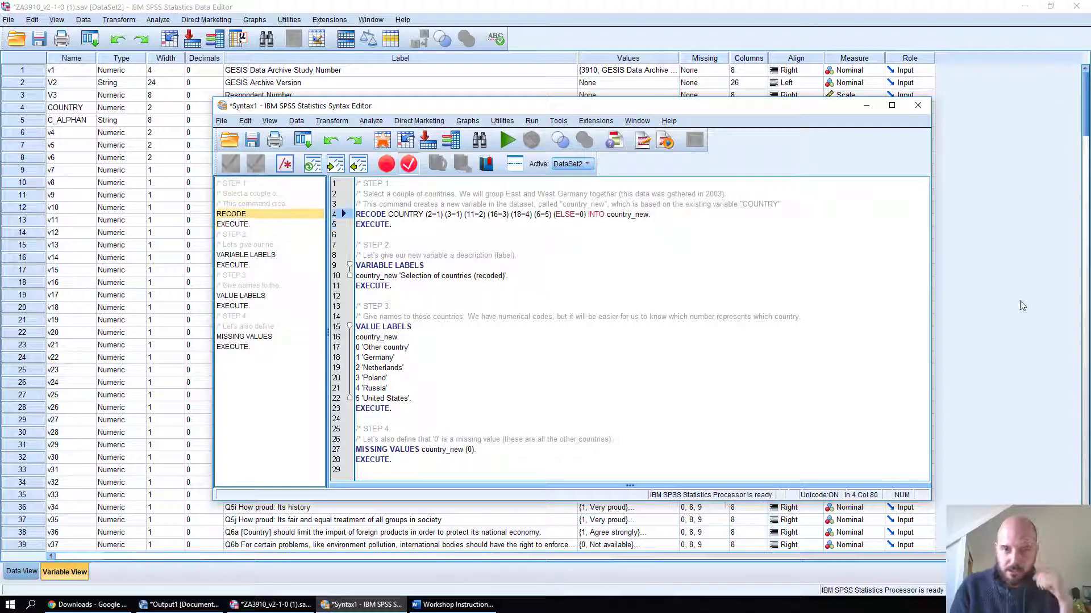
key(BackSpace)
text(.)
key(Down)
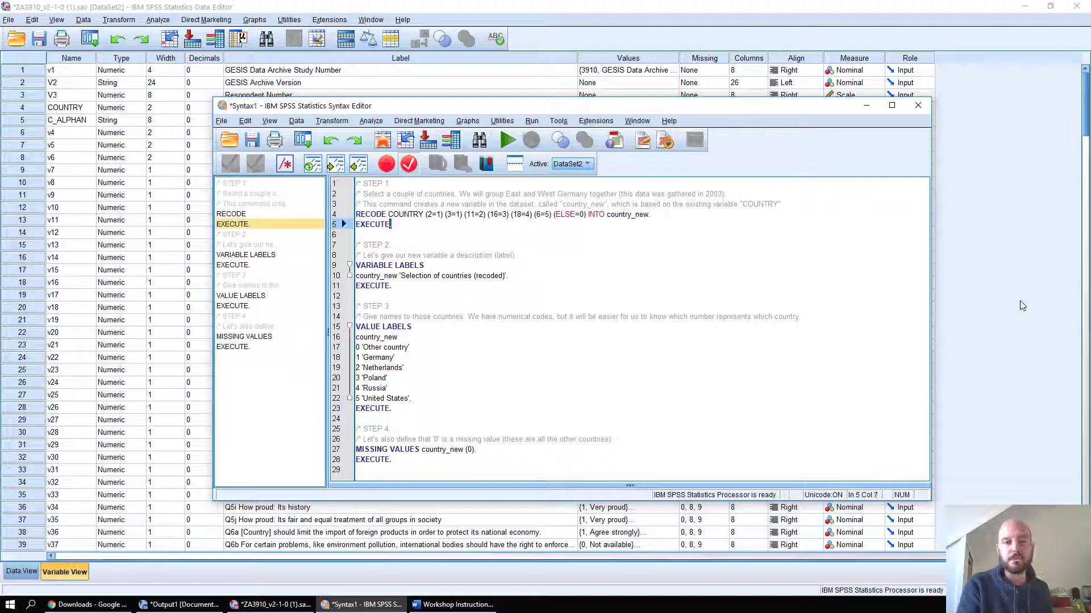
key(ctrl+shift+Left)
key(Up)
key(ctrl+shift+Right)
key(ctrl+shift+Right)
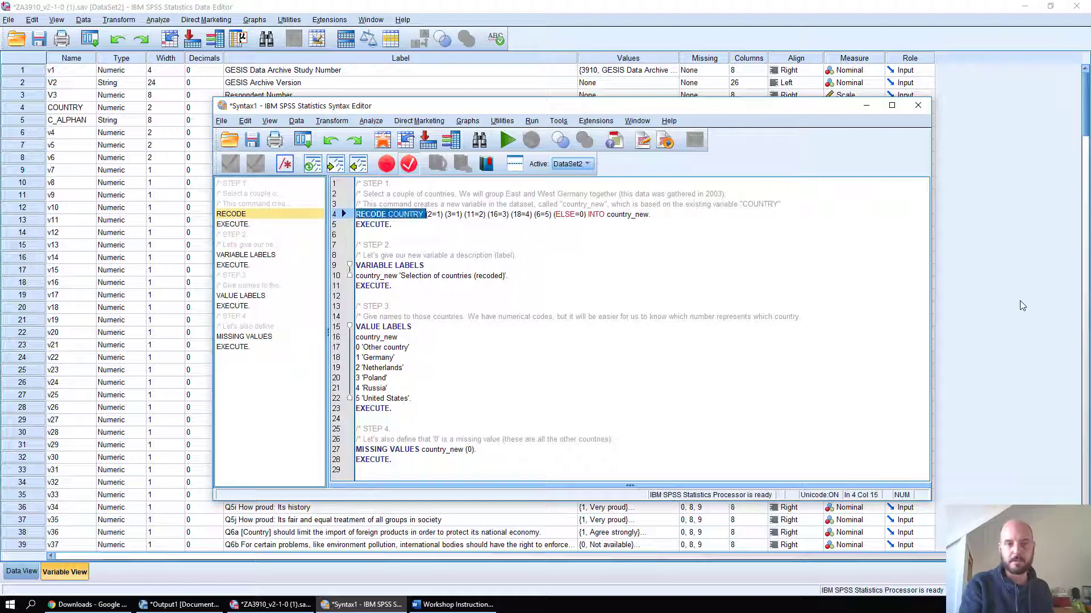
key(shift+End)
key(Down)
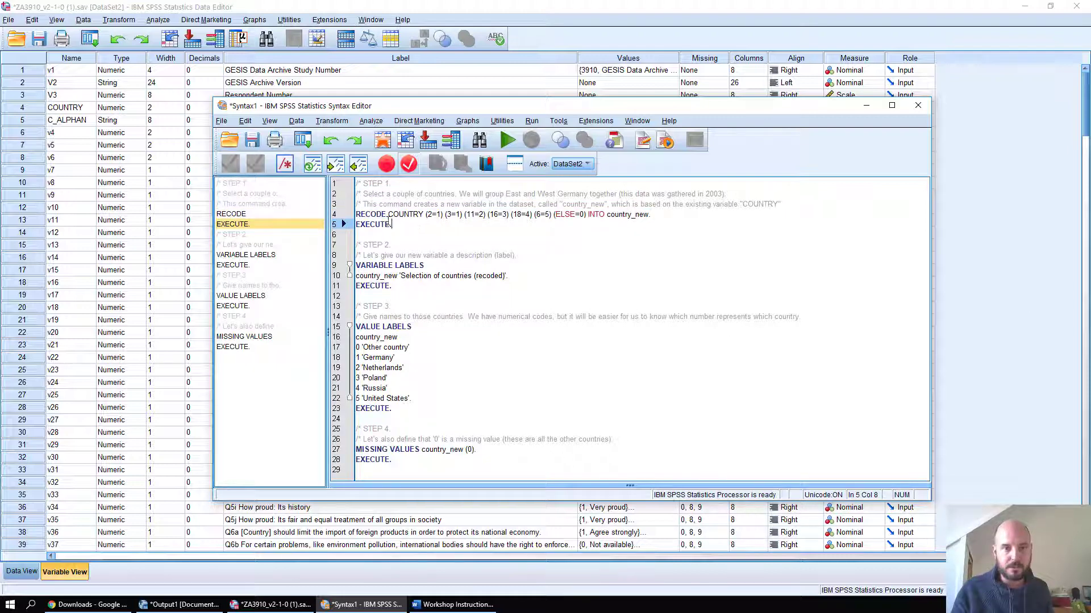
Run only the Step 1 block, from its comments through EXECUTE, to recode COUNTRY into country_new
key(ctrl+shift+Home)
right_click(409, 202)
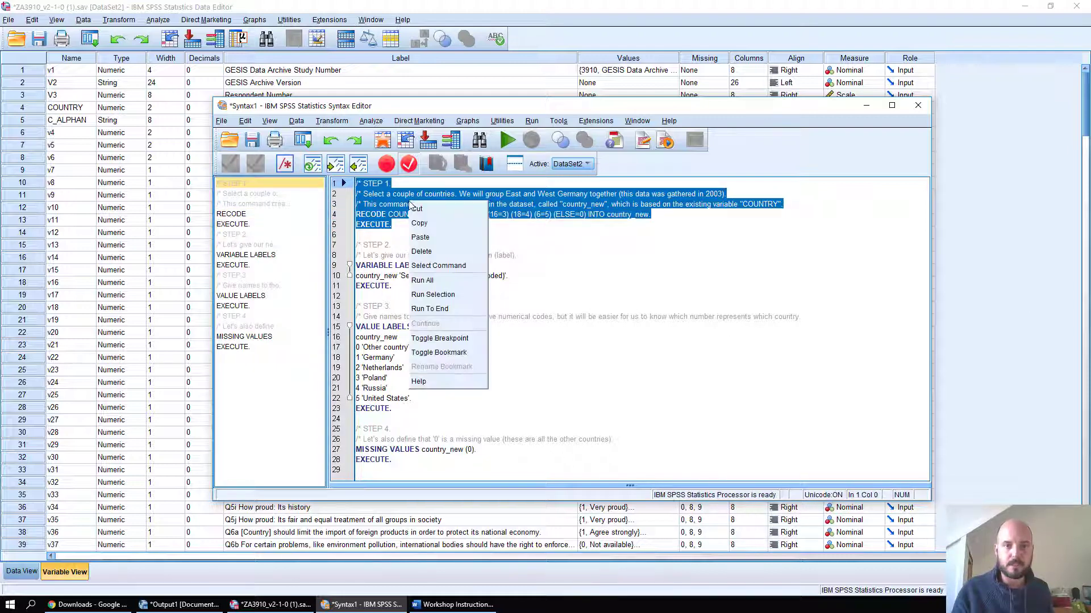
click(509, 148)
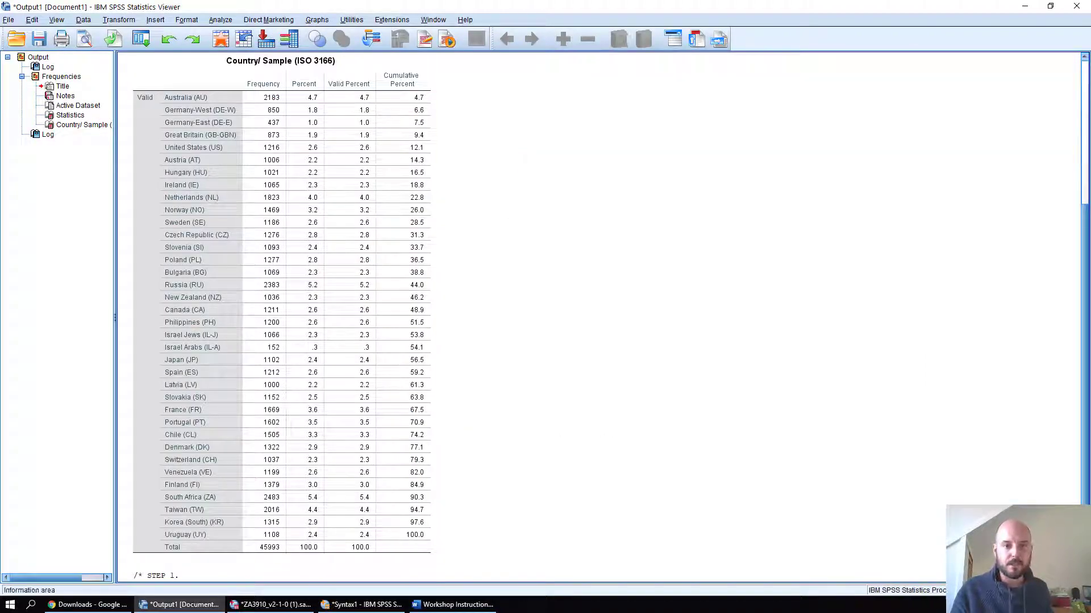
Return to the syntax and run the selected Step 1 RECODE block a second time
click(344, 607)
click(437, 215)
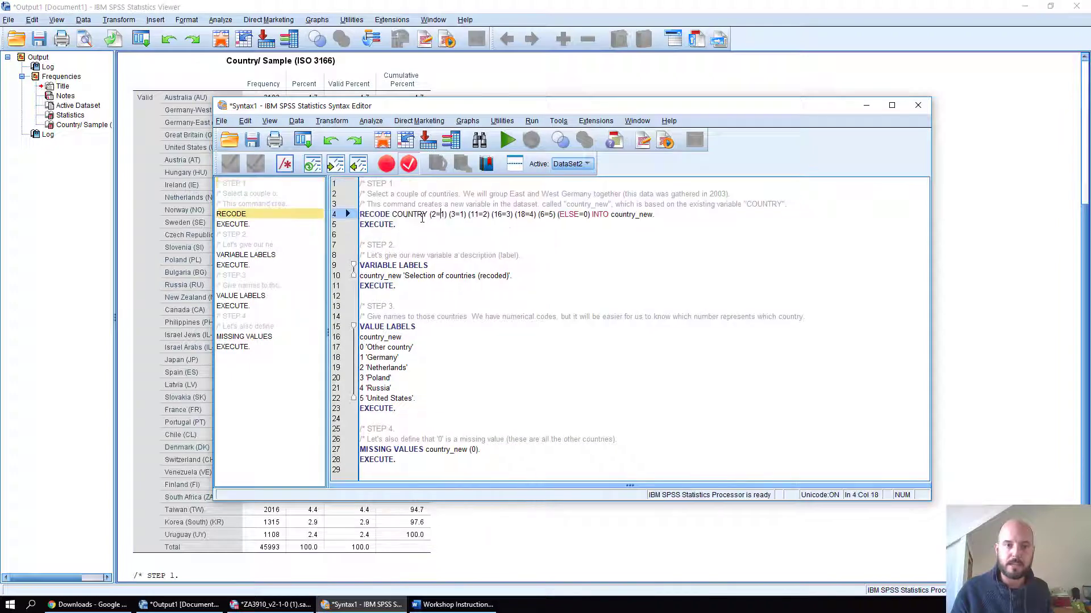
drag(406, 222, 359, 183)
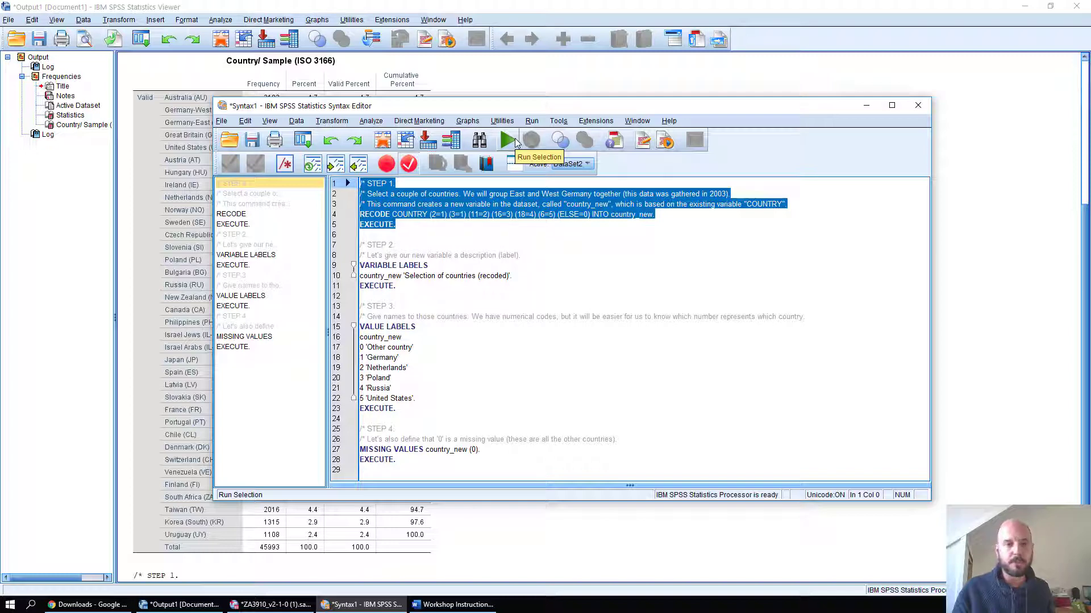
click(532, 122)
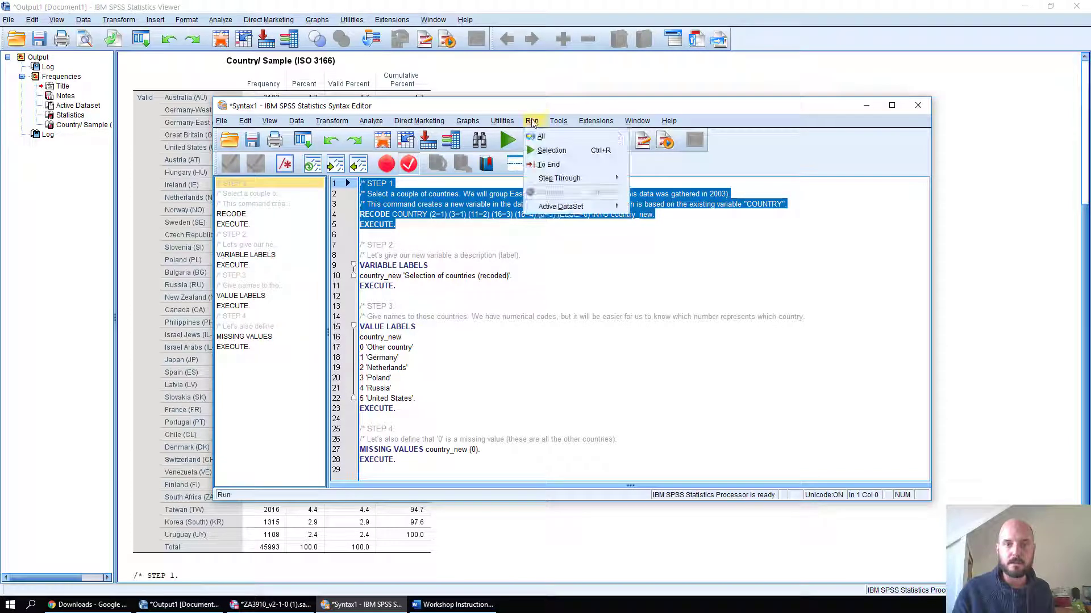
click(549, 151)
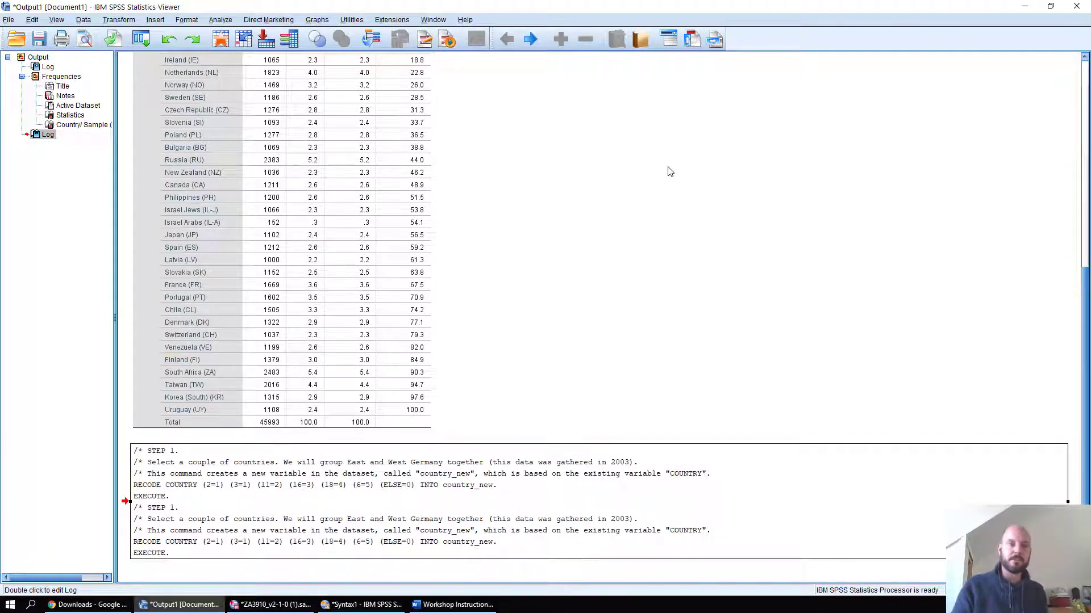
Go back to the syntax and examine the Step 2 comment about giving the new variable a description
click(398, 603)
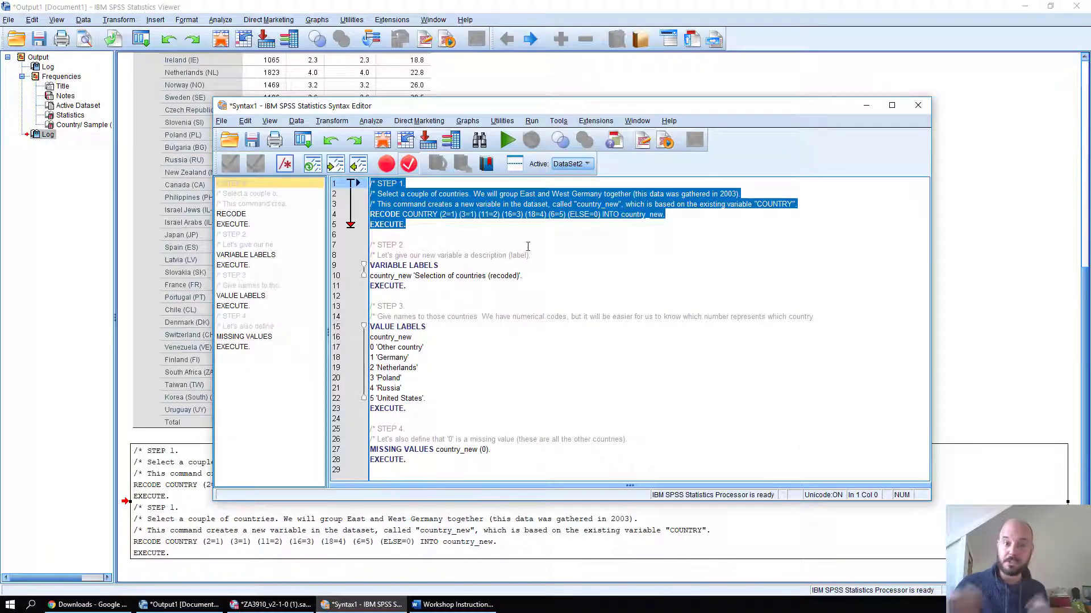
click(492, 248)
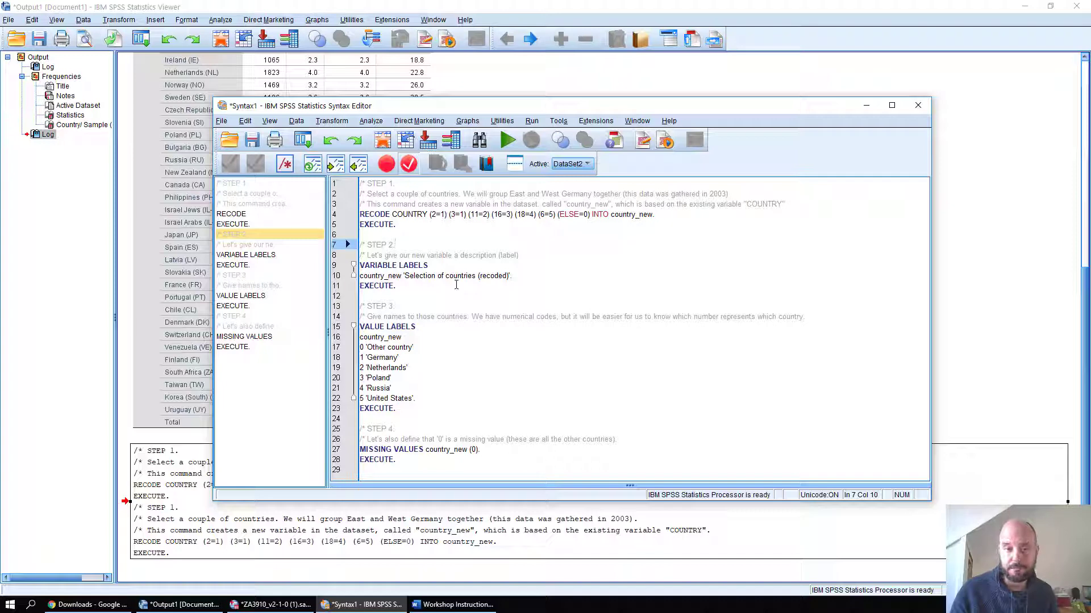
click(428, 256)
click(379, 257)
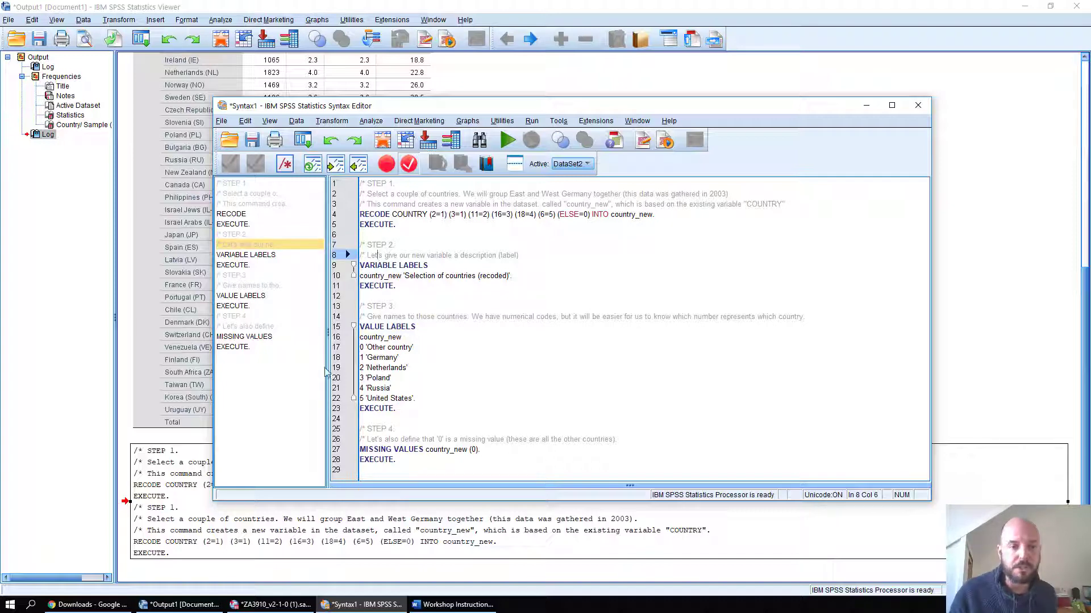
Switch to the Data Editor, find country_new at the end of the variable list and check its label cell
click(271, 605)
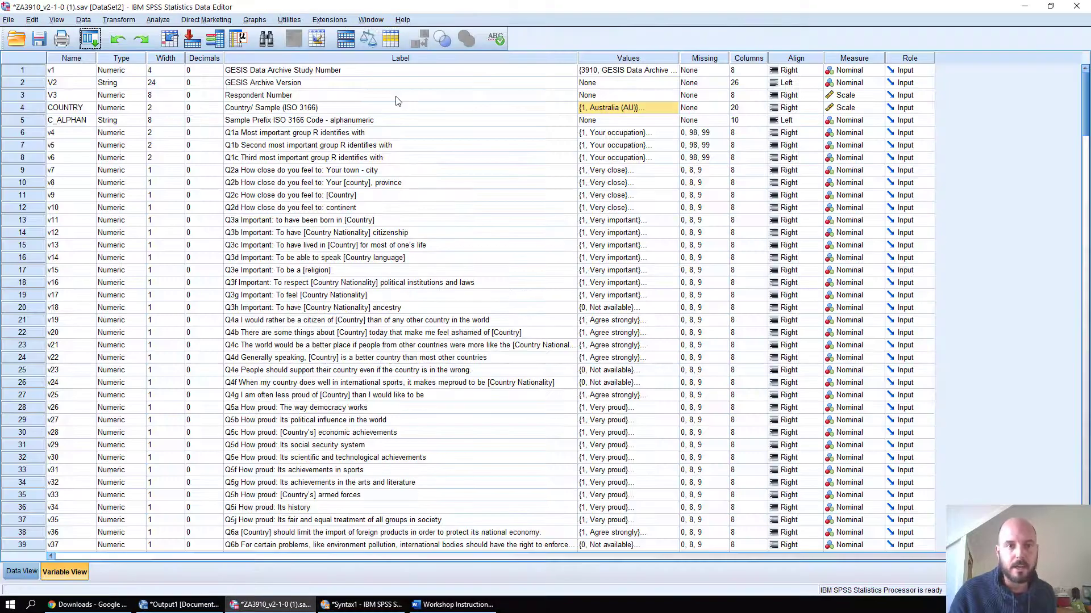
click(341, 109)
drag(1087, 97, 1074, 455)
click(68, 391)
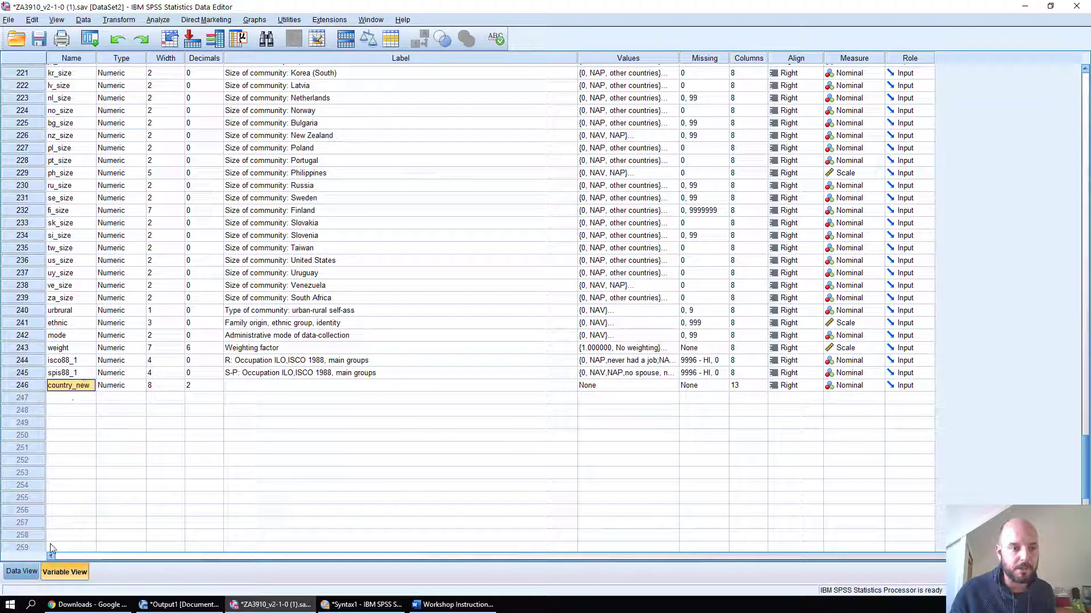
click(363, 389)
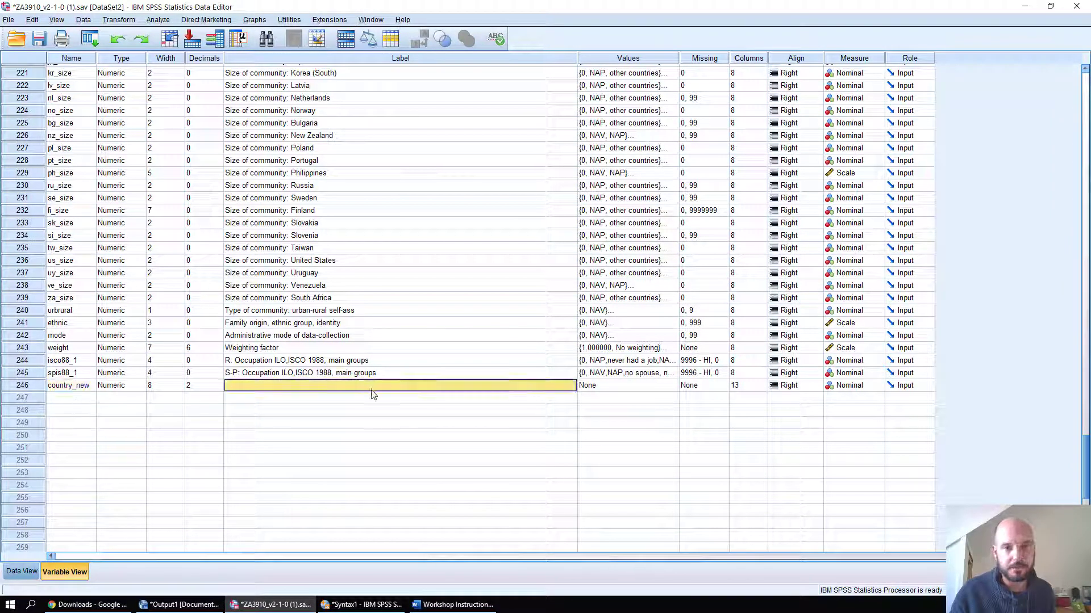
Produce a frequency table for country_new, taking COUNTRY out of the Frequencies variable list
click(158, 19)
mouse_move(257, 57)
click(321, 47)
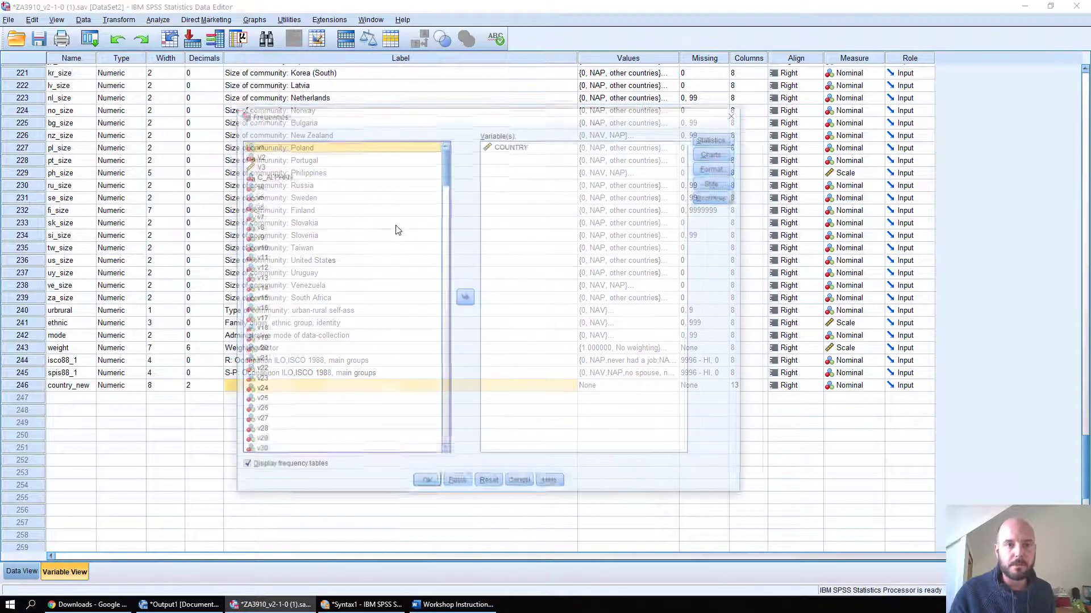
double_click(523, 146)
scroll(294, 397, down, 20)
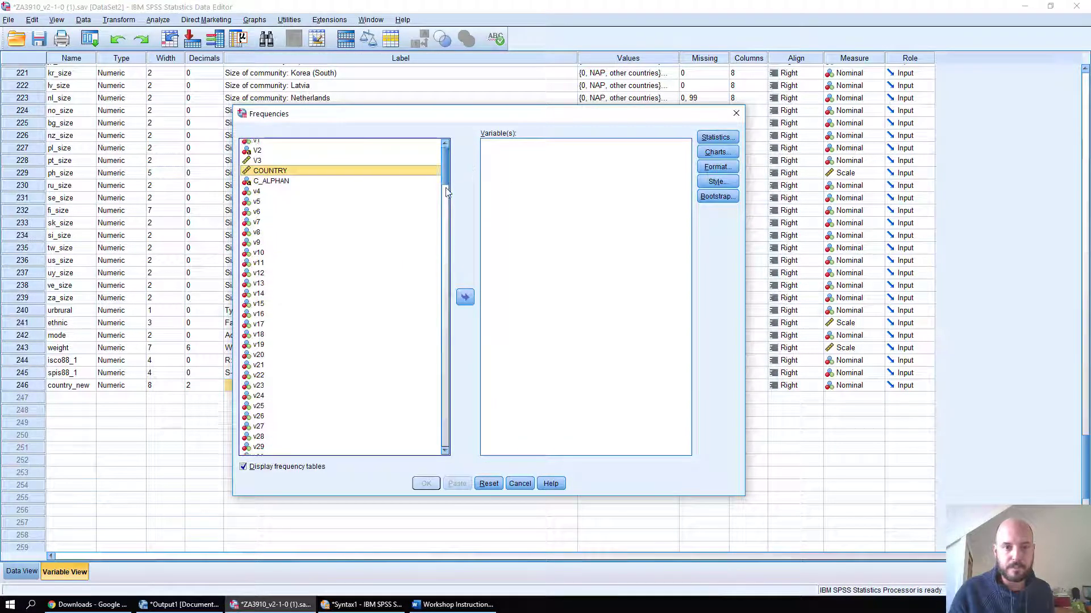
click(293, 450)
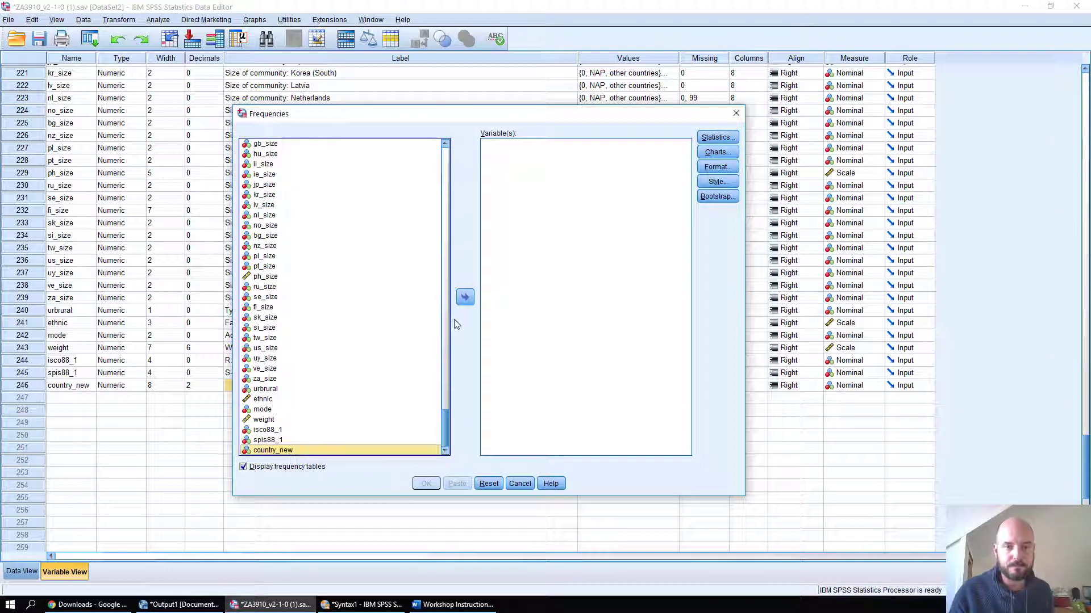
click(464, 297)
click(426, 483)
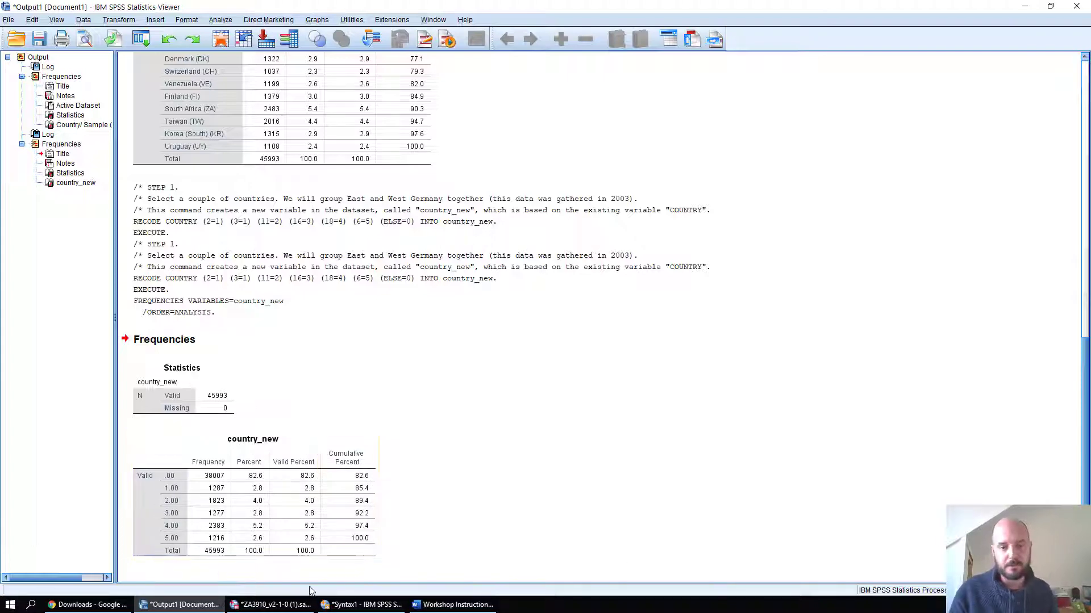
Return to the syntax and run only the Step 2 block, labelling country_new 'Selection of countries (recoded)'
click(348, 605)
click(492, 317)
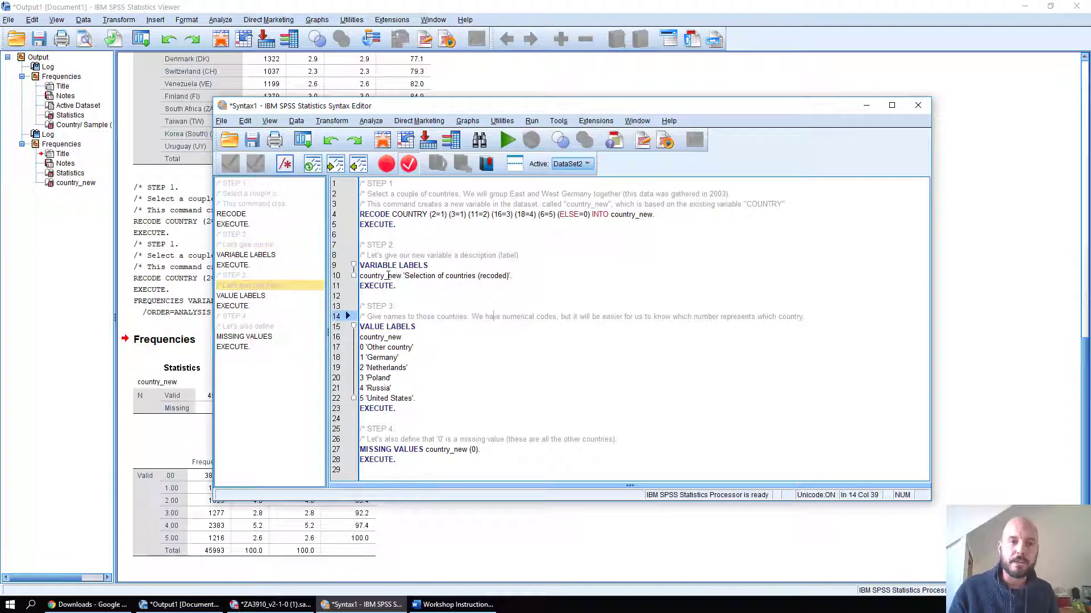
drag(418, 286, 359, 245)
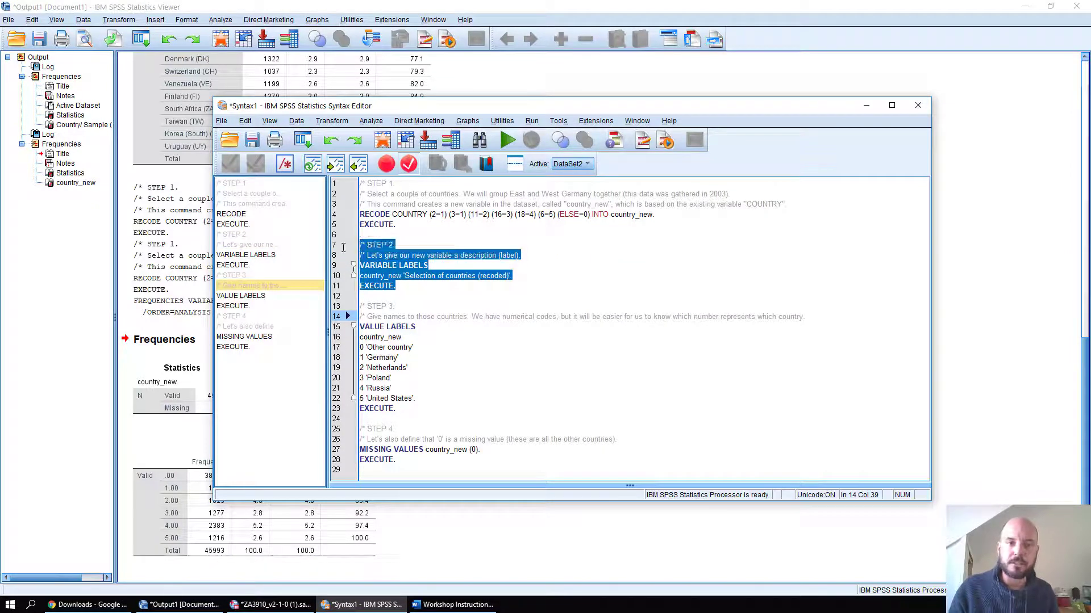
click(508, 139)
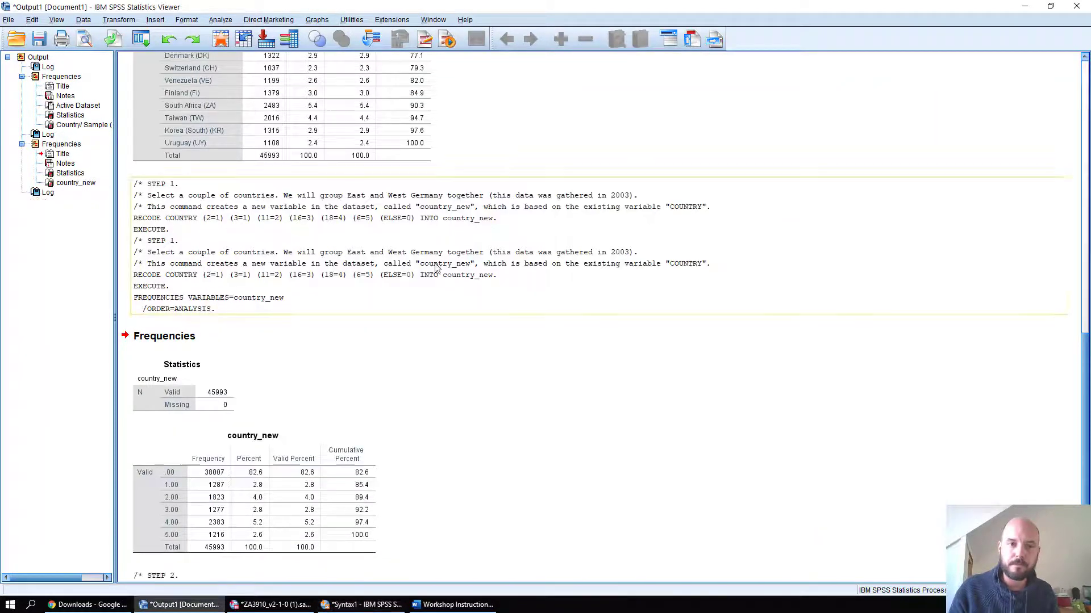
Join the two lines of the Step 2 command so country_new and its label text follow VARIABLE LABELS on one line
click(361, 604)
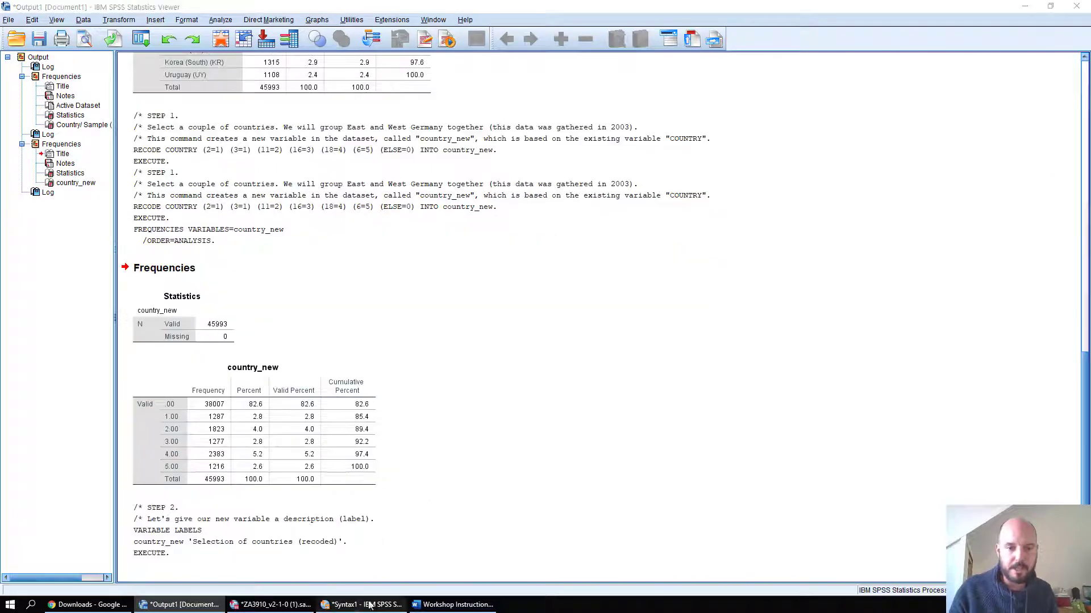
drag(375, 265, 421, 265)
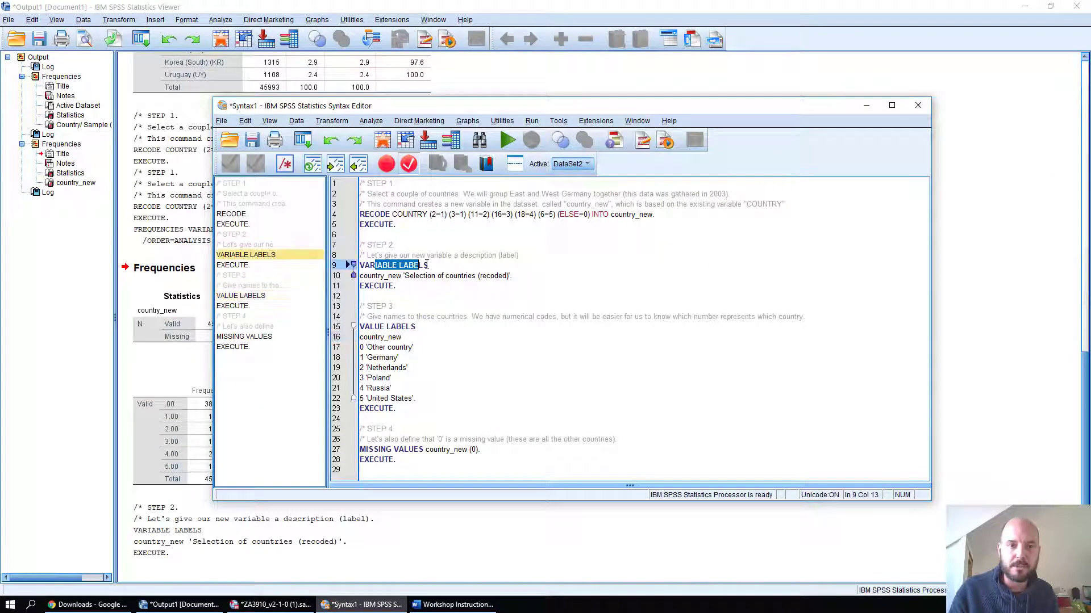
click(437, 265)
click(380, 275)
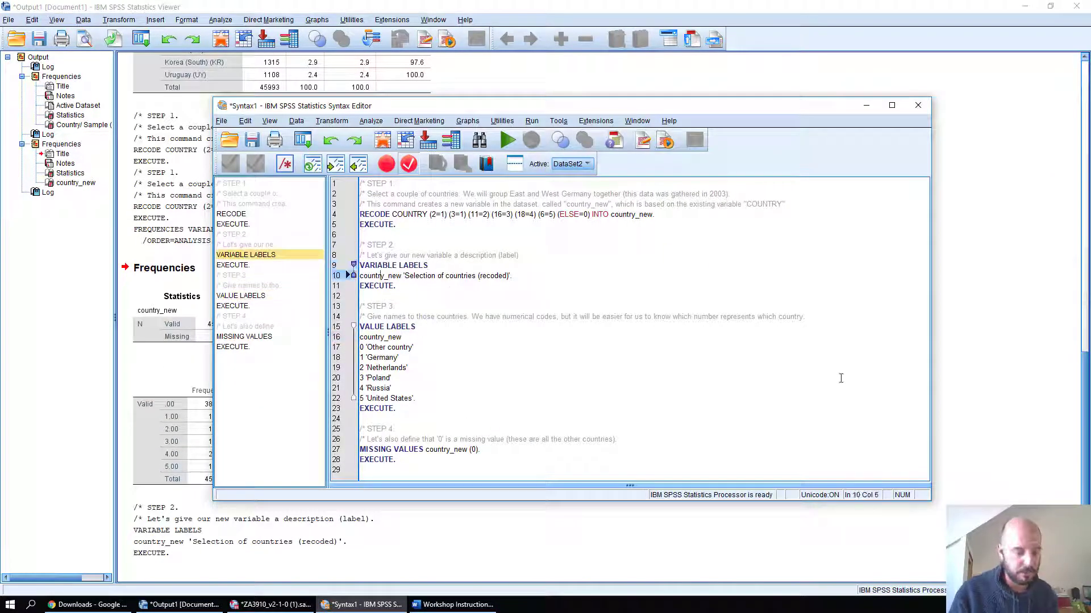
key(Home)
key(BackSpace)
key(End)
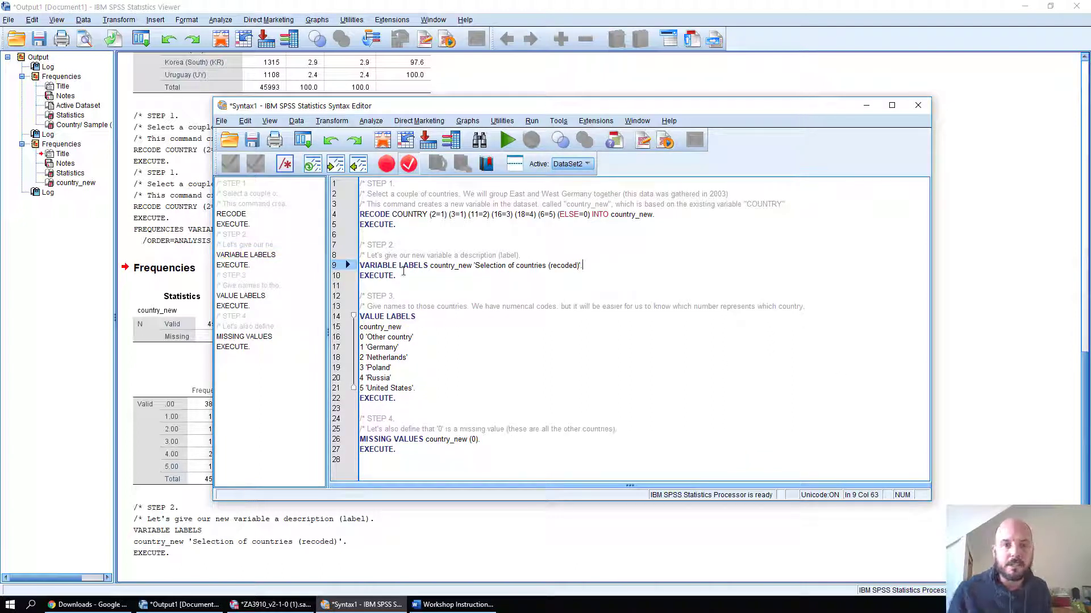
Remove the blank line between Steps 2 and 3, try a line break above the Step 2 description, and select the Step 2 block
click(420, 281)
key(BackSpace)
click(364, 256)
key(Return)
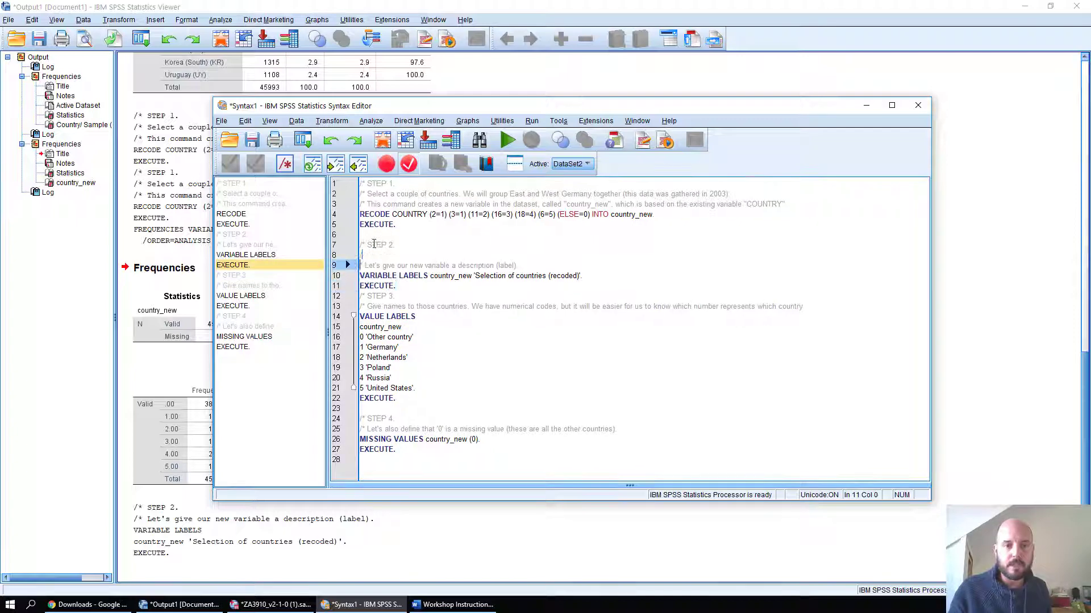
key(BackSpace)
drag(359, 255, 583, 266)
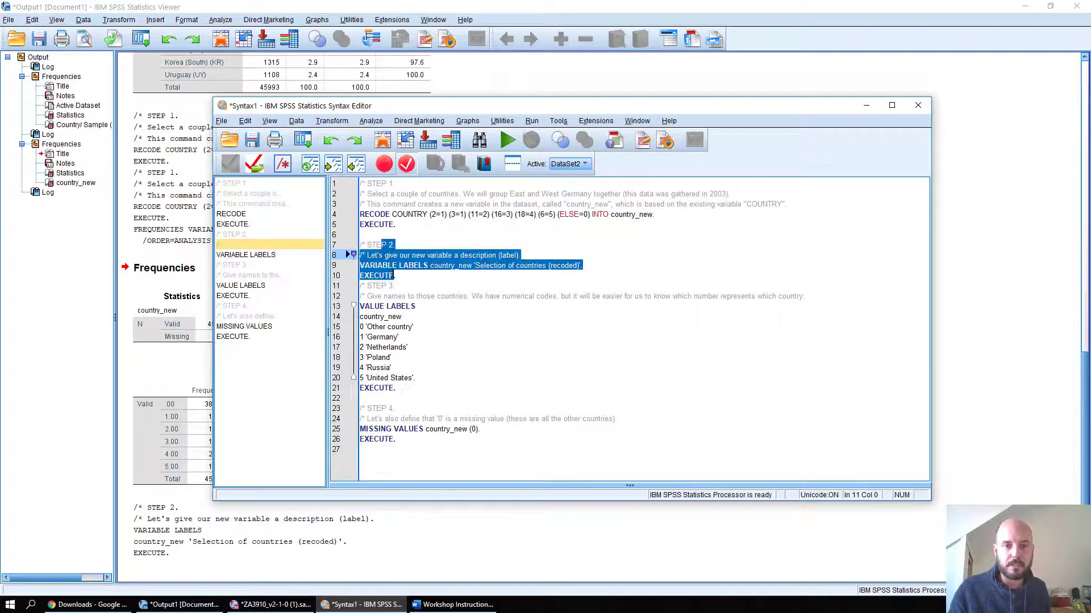
Run the selected Step 2 block again and insert a blank line between its EXECUTE command and the Step 3 heading
key(ctrl+r)
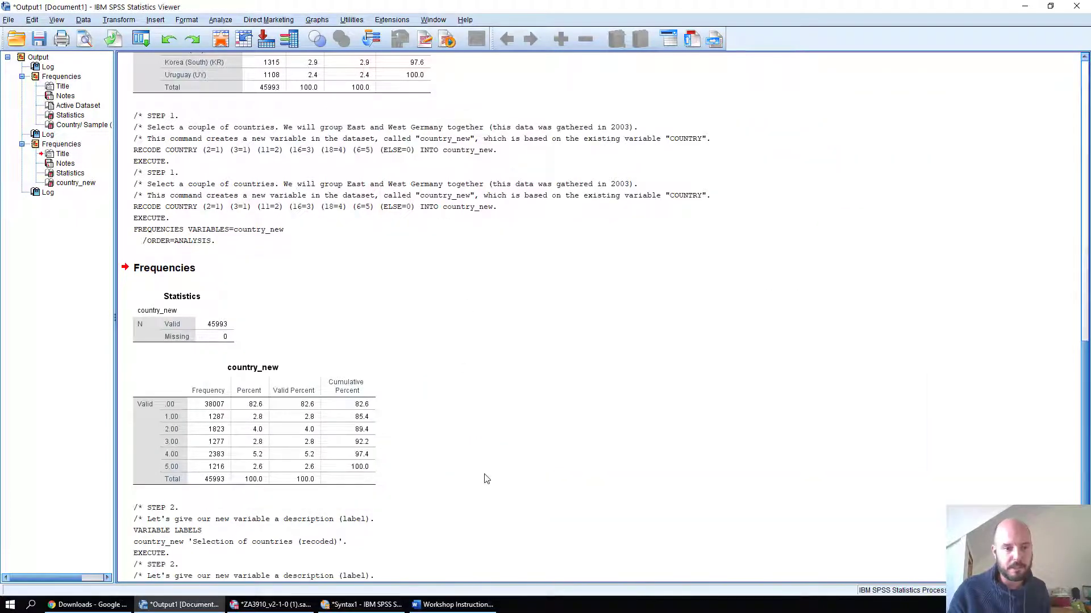
click(361, 604)
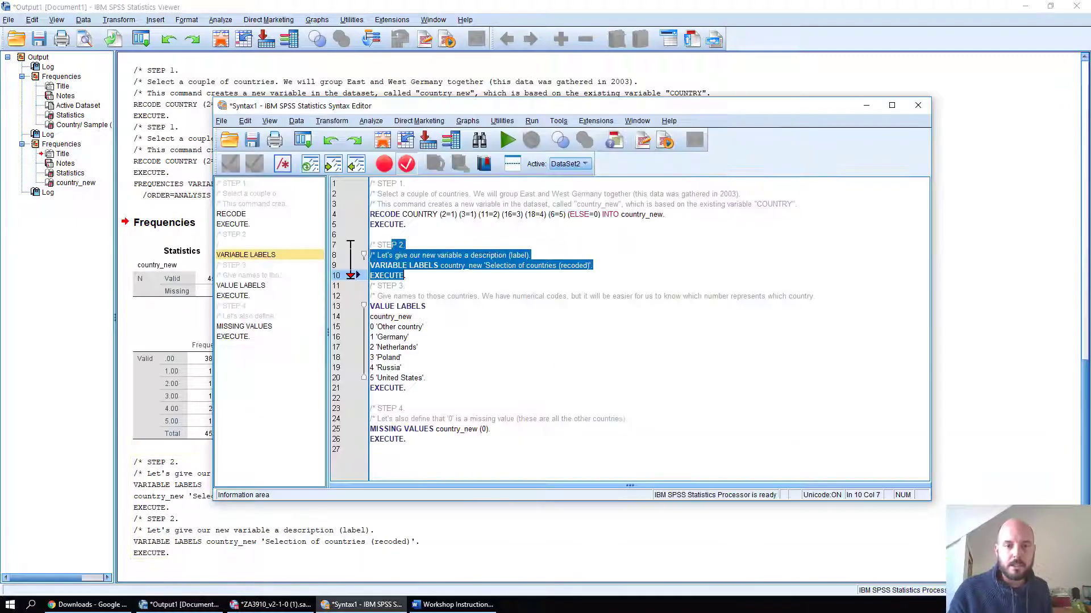
click(549, 300)
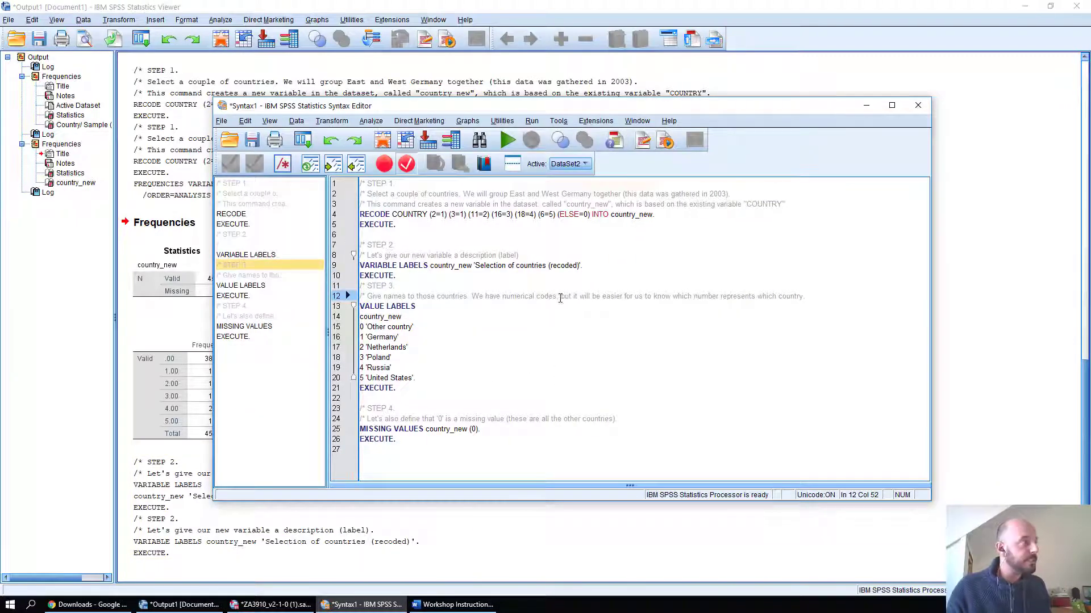
click(406, 276)
key(Return)
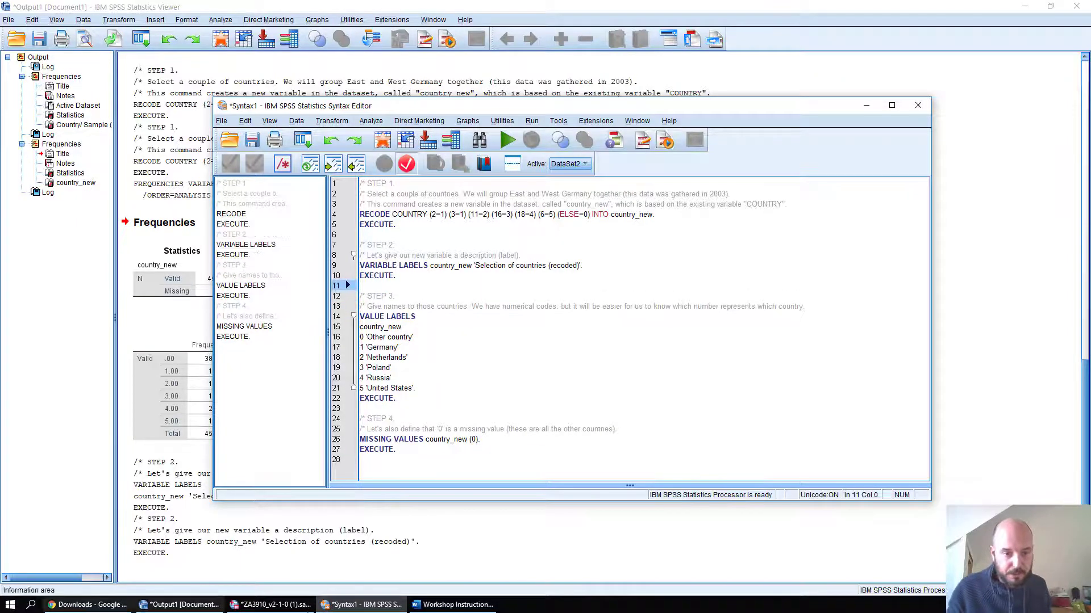
Switch to the Data Editor, try adding extra text to the country_new label in Variable View, and remove that text again
click(272, 605)
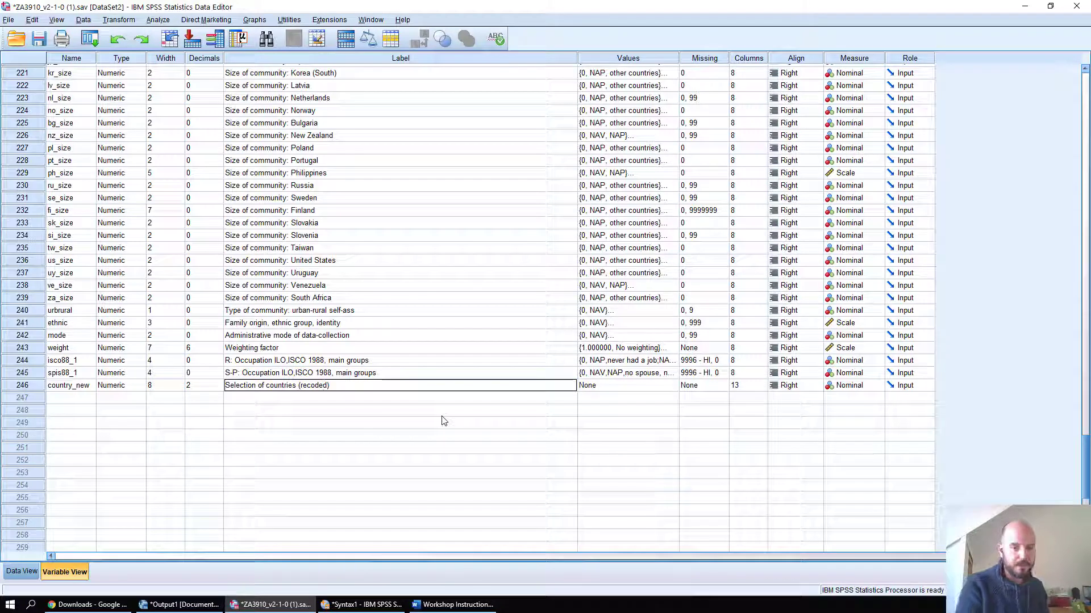
text(gergerger)
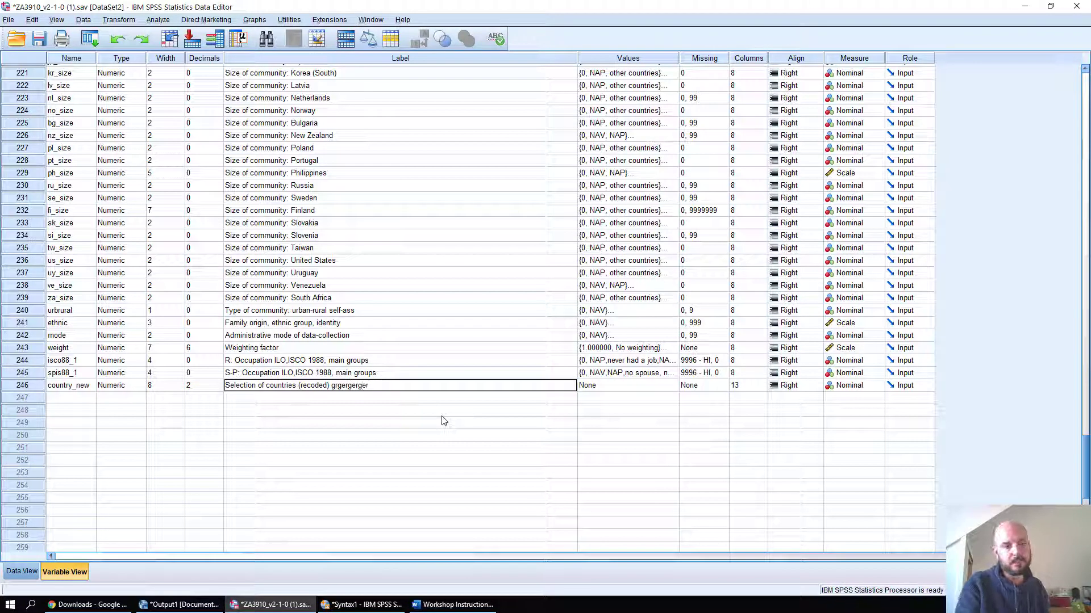
key(ctrl+shift+Left)
key(BackSpace)
click(218, 347)
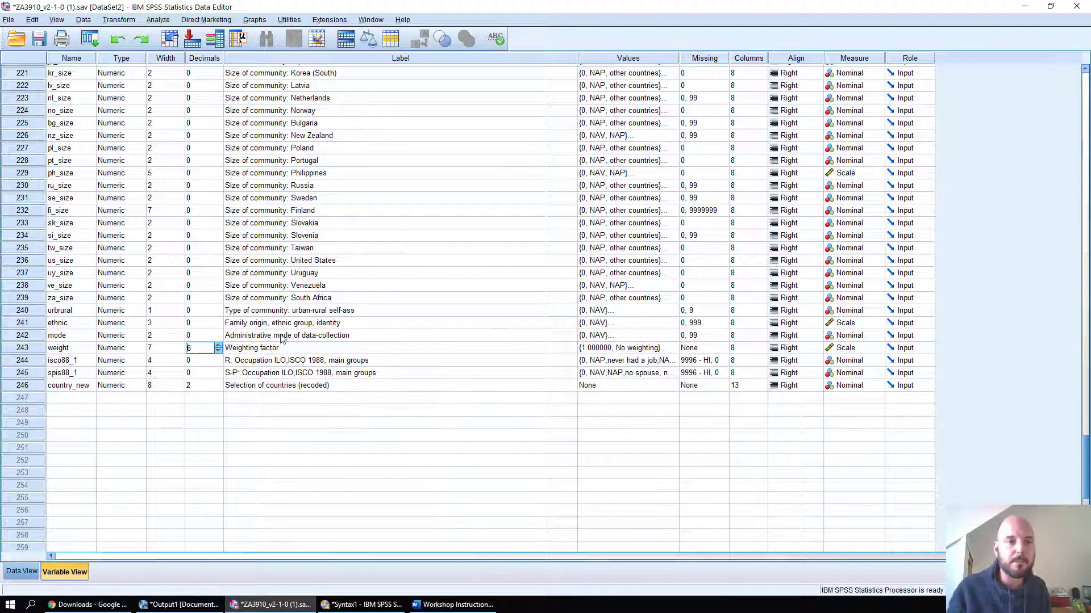
Produce a frequency table for country_new with its variable label applied
click(149, 21)
mouse_move(181, 43)
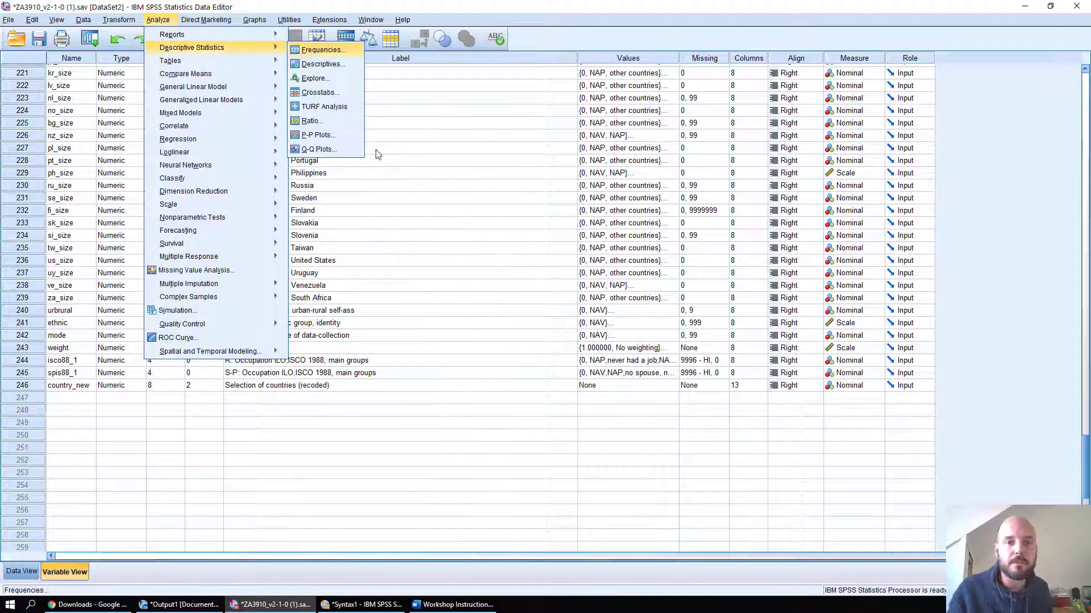
click(326, 49)
click(426, 483)
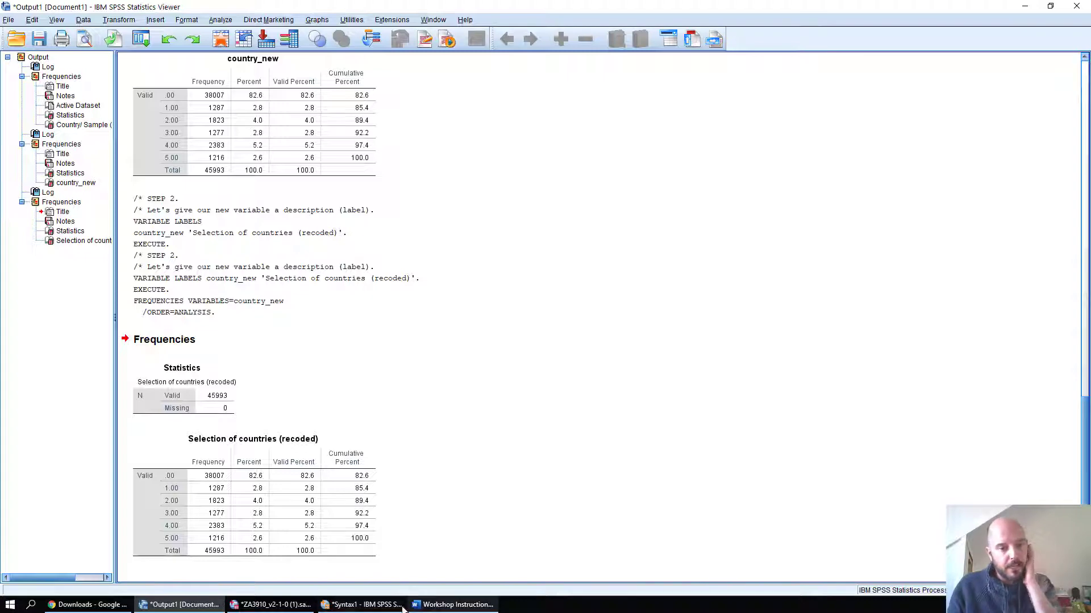
Return to the syntax and run only the Step 3 block, giving country_new codes 0 to 5 their value labels, 'Other country' through 'United States'
click(367, 605)
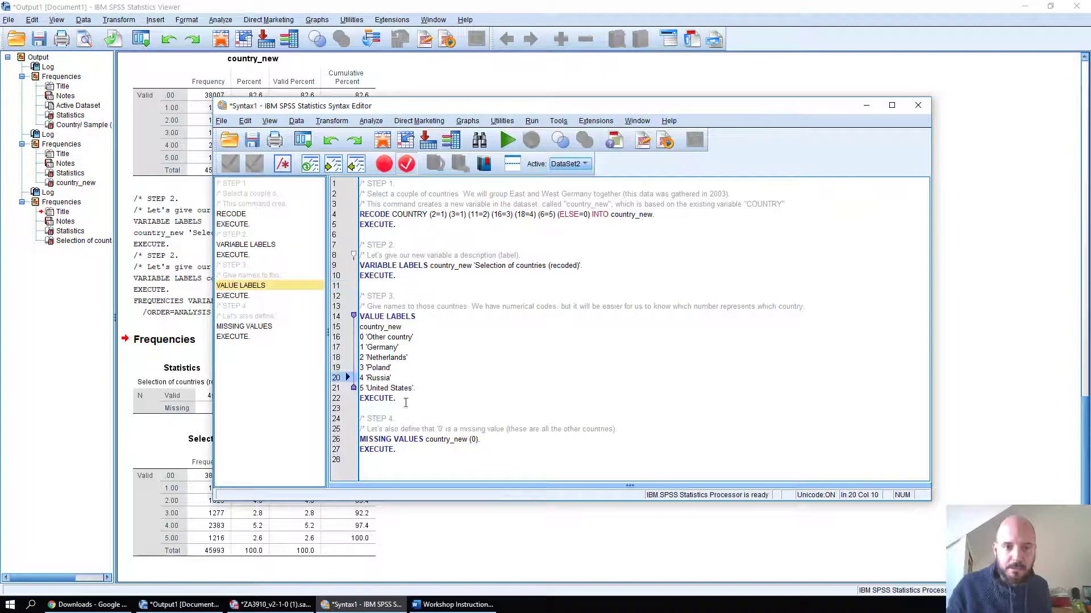
drag(405, 403, 360, 296)
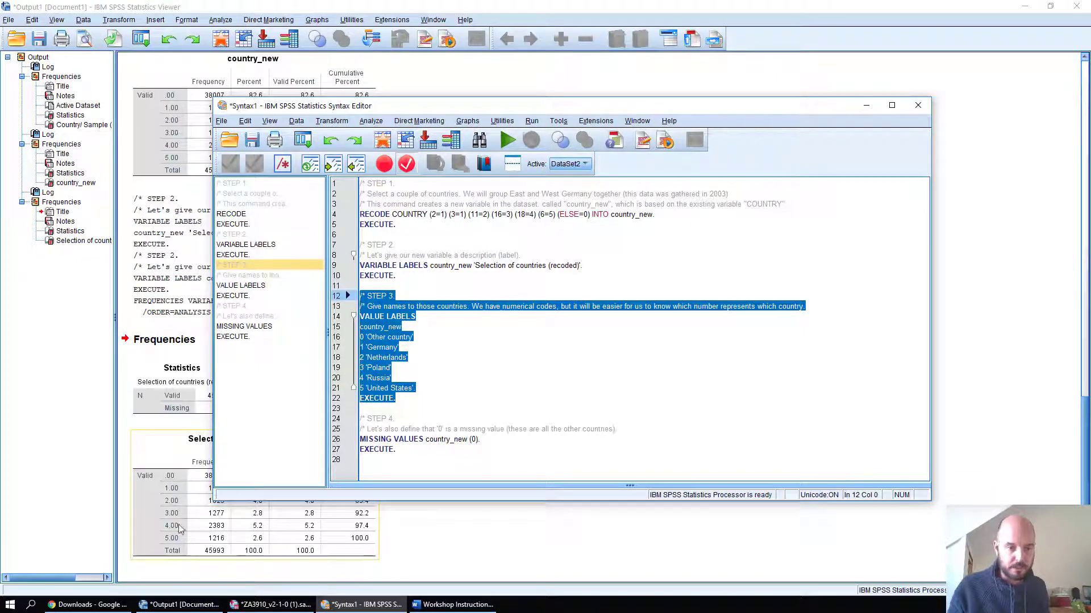
click(508, 140)
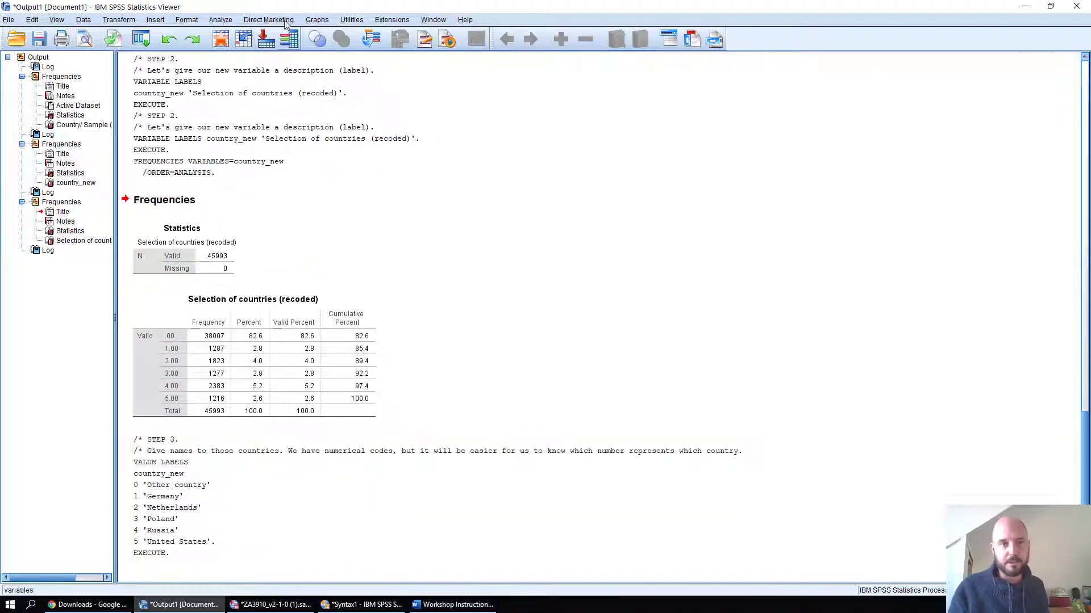
Produce another frequency table for country_new and compare its rows with the previous table and the logged Step 3 value labels
click(220, 19)
mouse_move(236, 60)
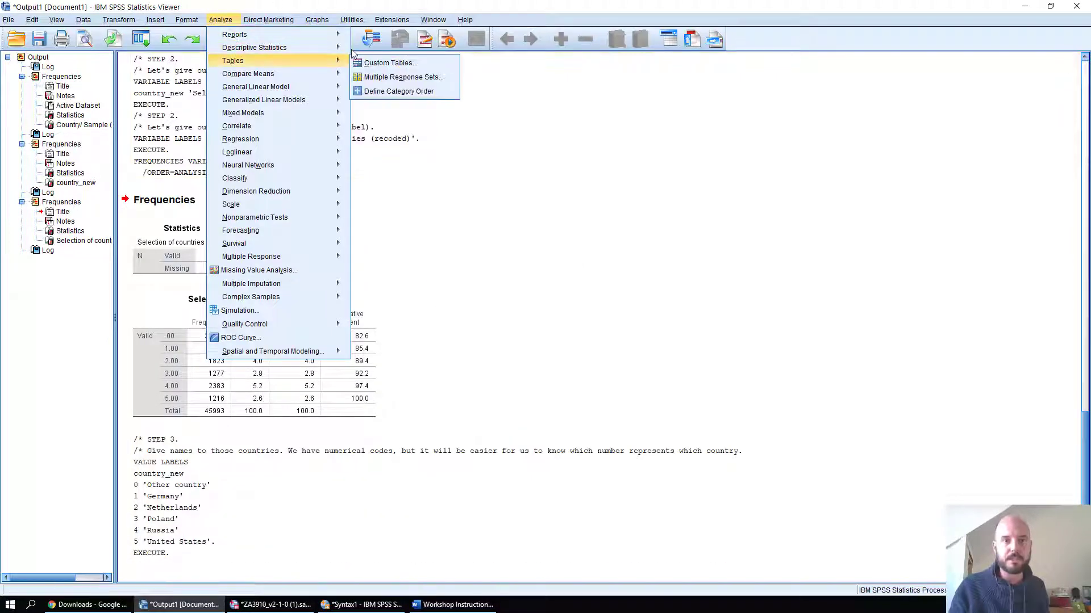
mouse_move(306, 47)
click(380, 48)
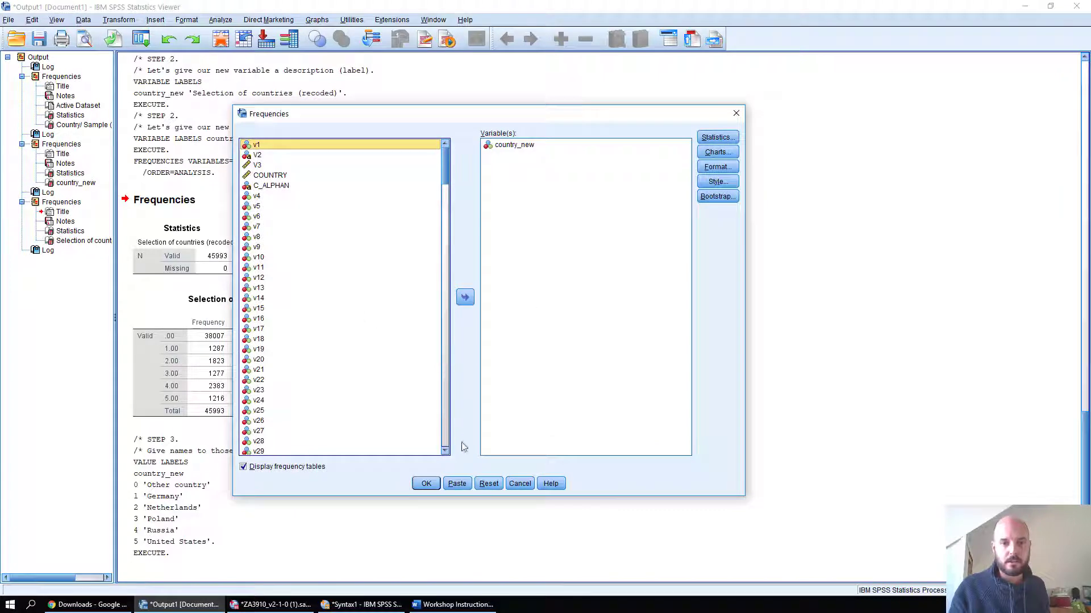
click(426, 483)
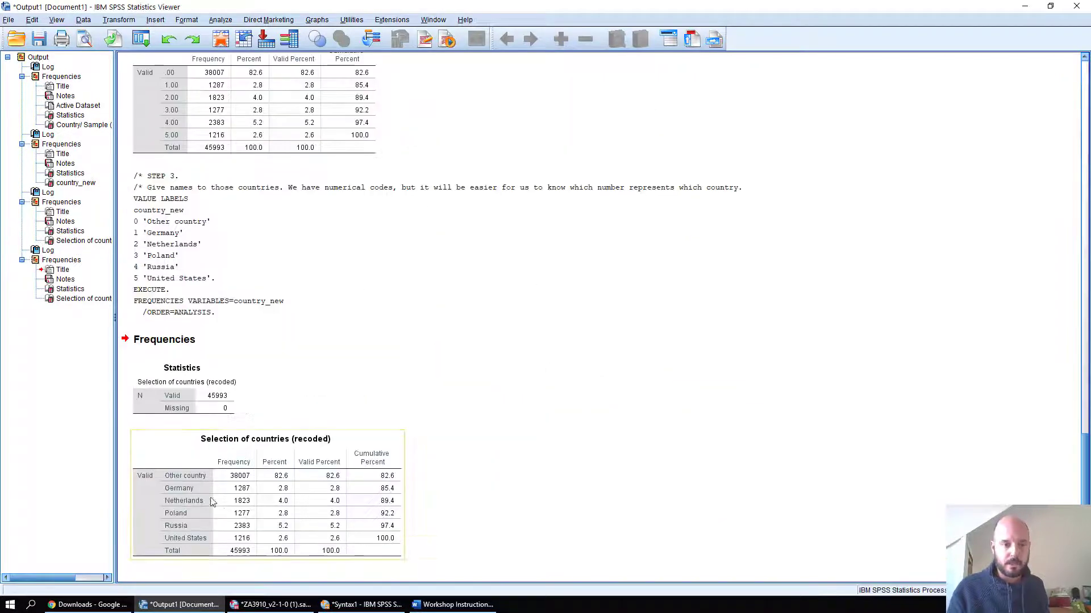
scroll(196, 463, up, 3)
click(180, 131)
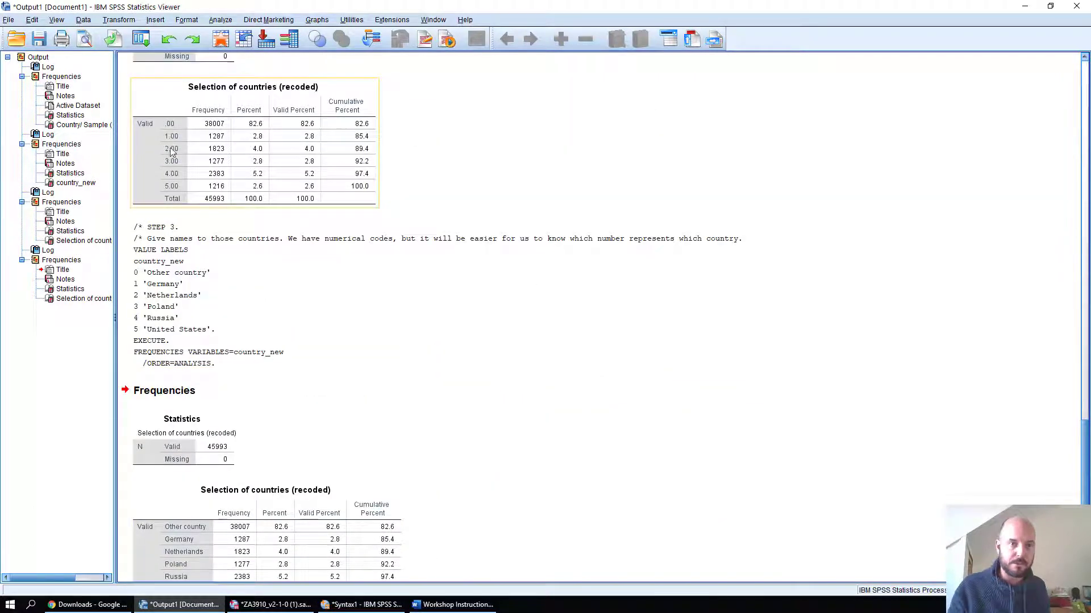
scroll(199, 462, down, 3)
click(199, 461)
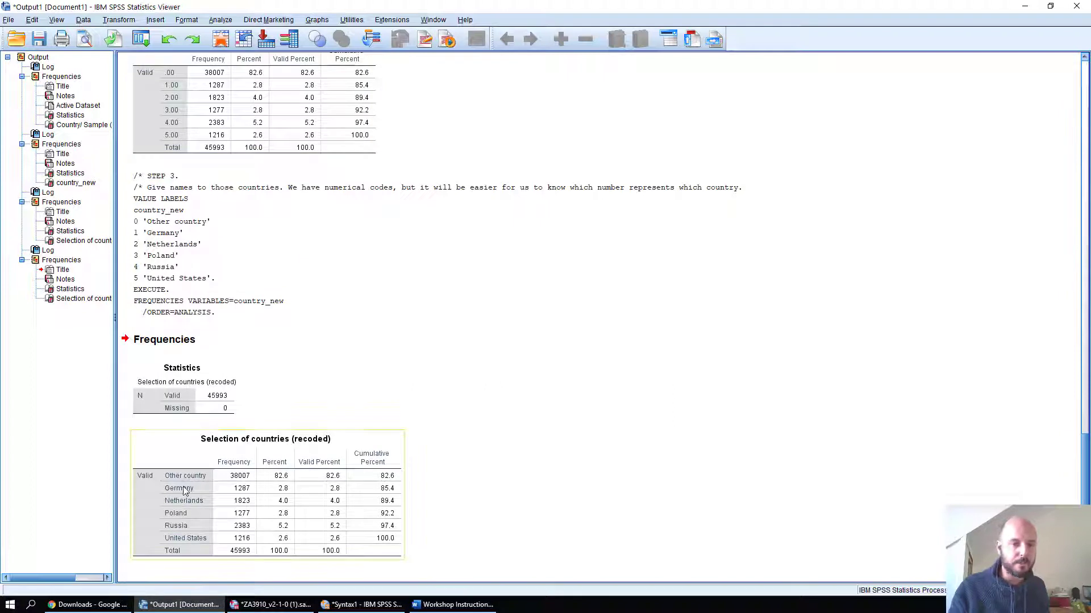
click(157, 273)
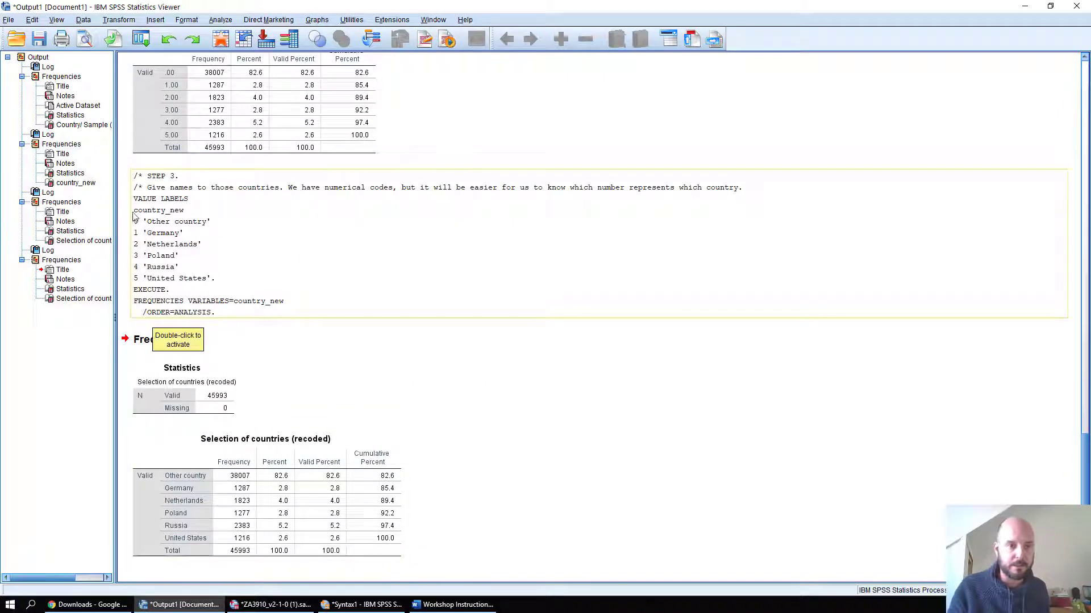
click(183, 489)
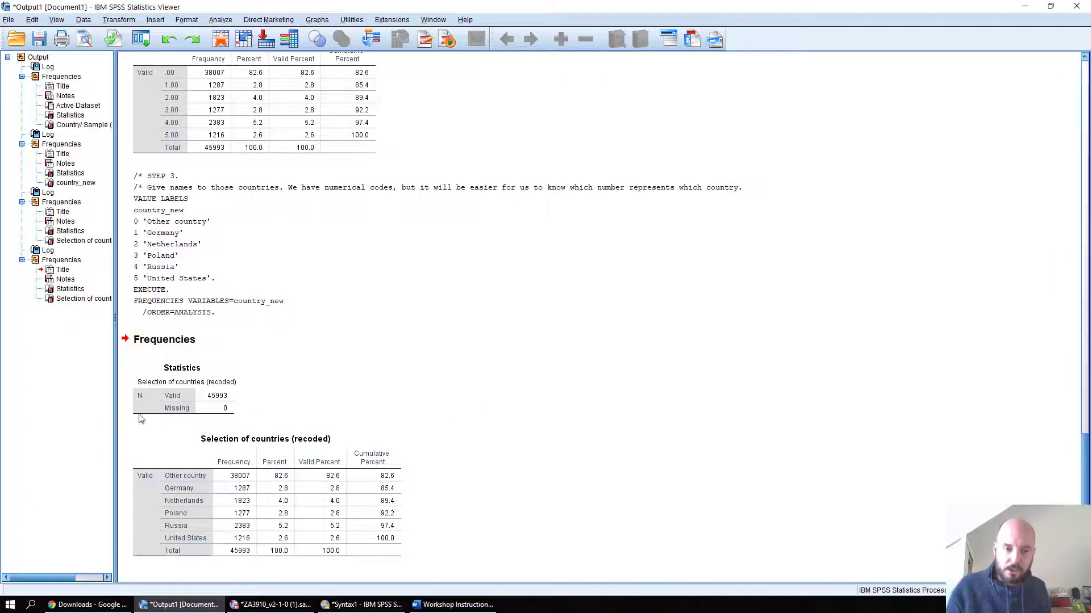
Return to the syntax and run only the Step 4 block, defining 0 as a missing value of country_new
click(368, 606)
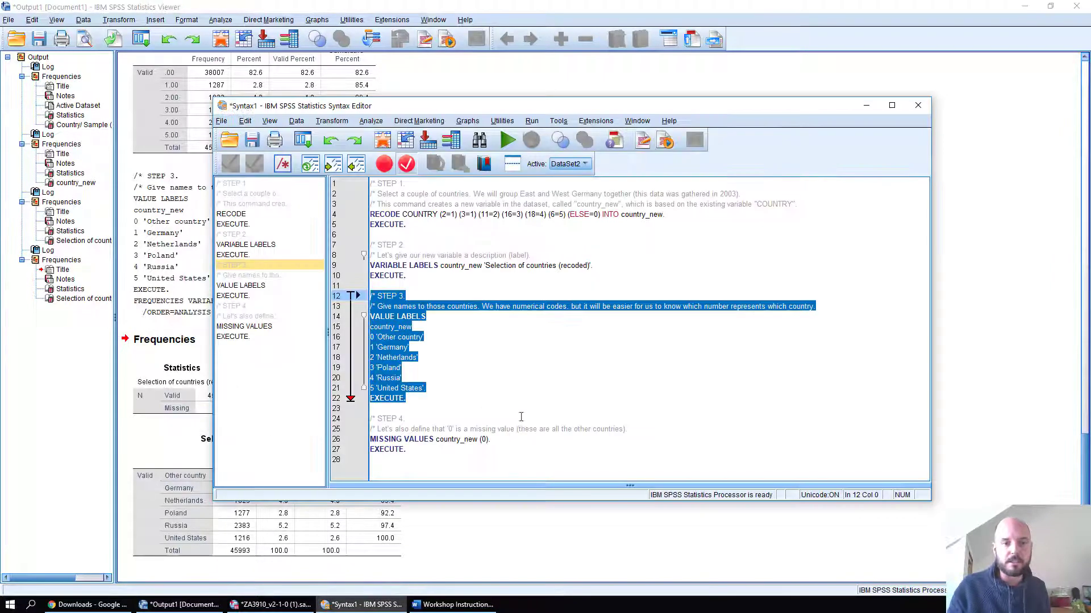
click(462, 390)
click(442, 441)
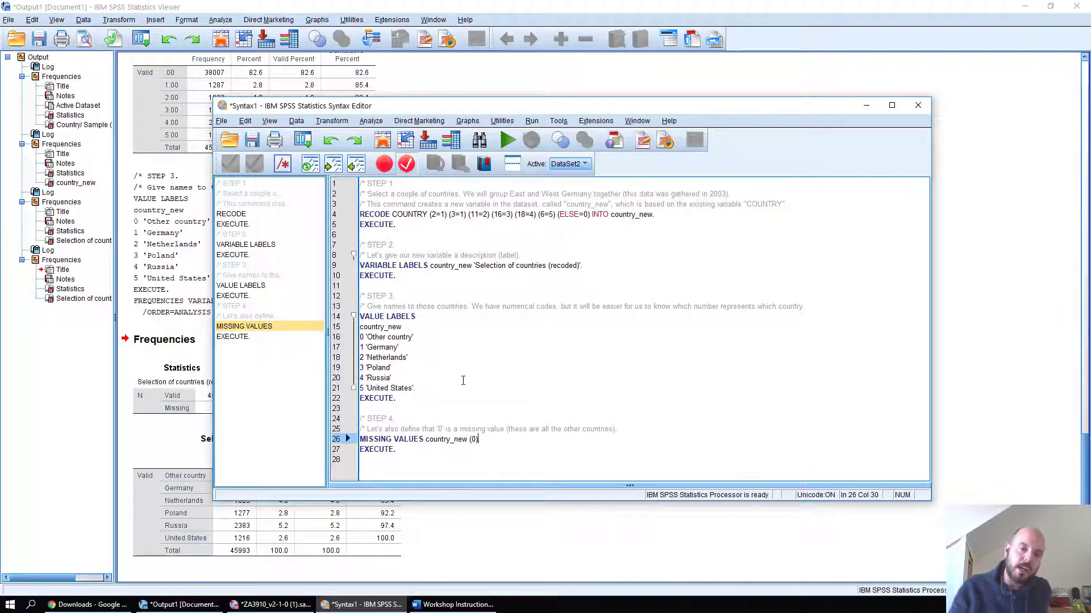
drag(426, 448, 361, 408)
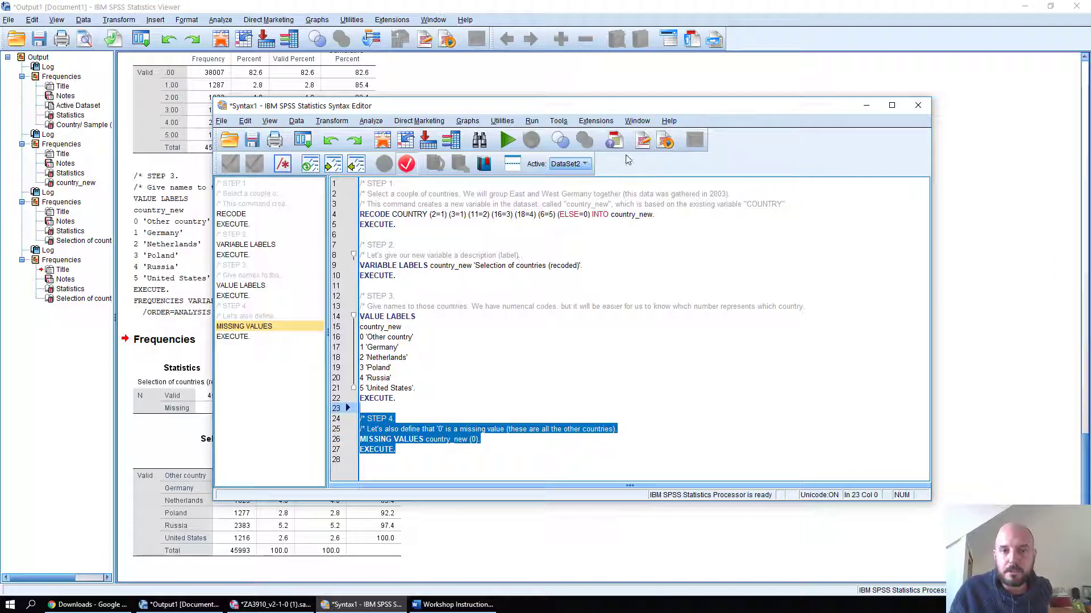
click(509, 142)
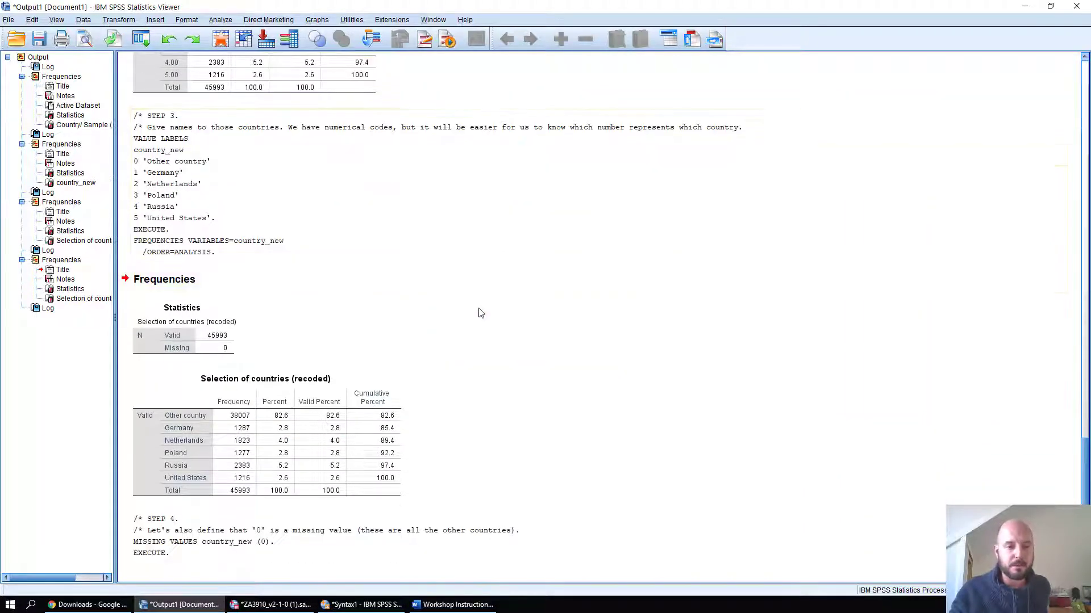
Return to the syntax and add an empty line below the Step 4 block for a new command
click(367, 609)
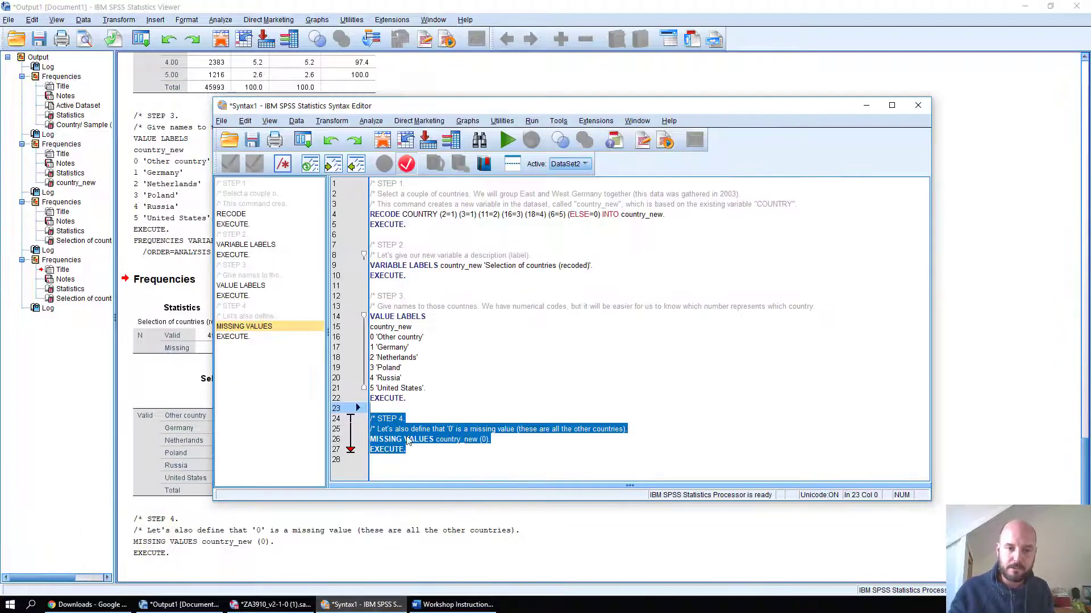
click(558, 474)
key(Return)
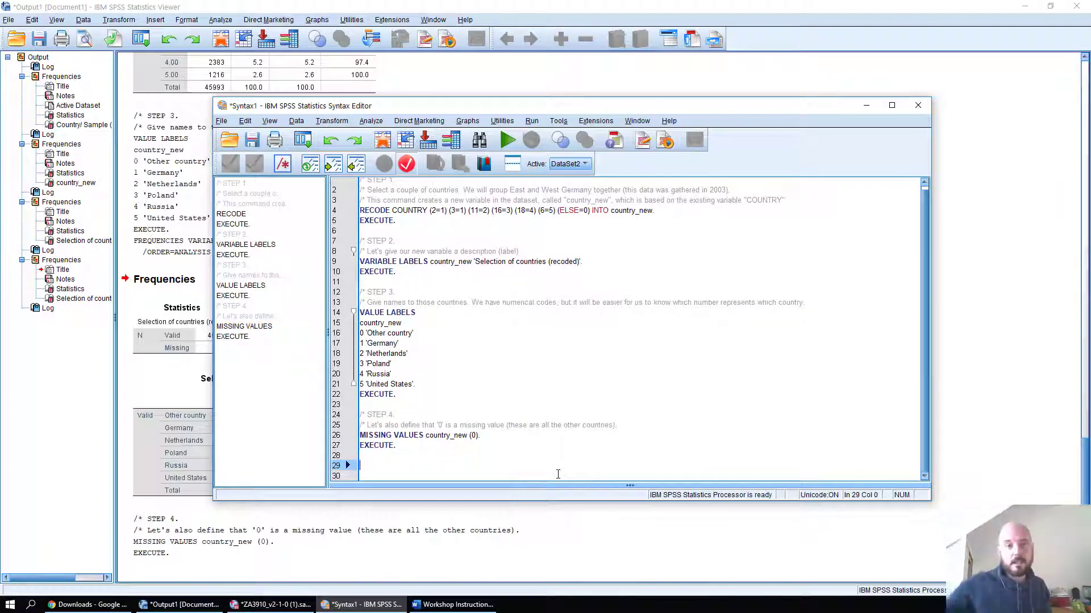
click(371, 121)
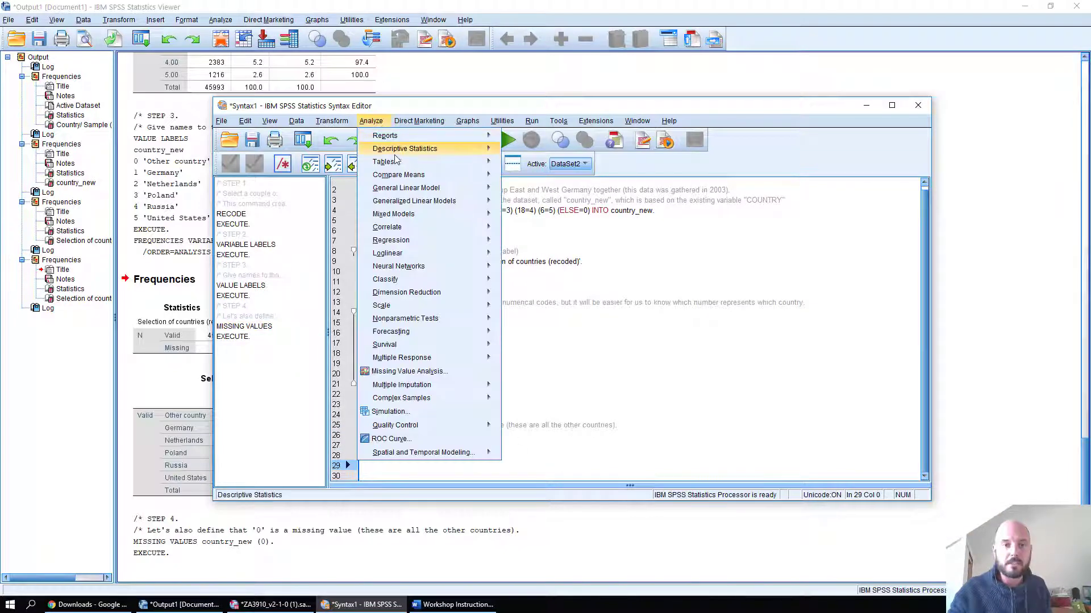
mouse_move(483, 148)
click(522, 149)
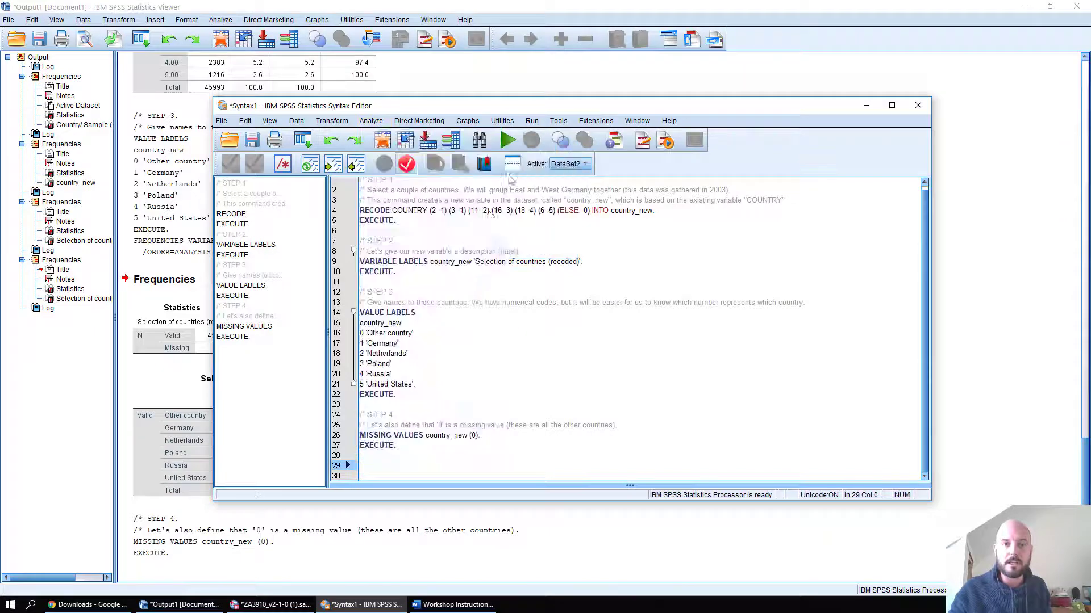
click(520, 483)
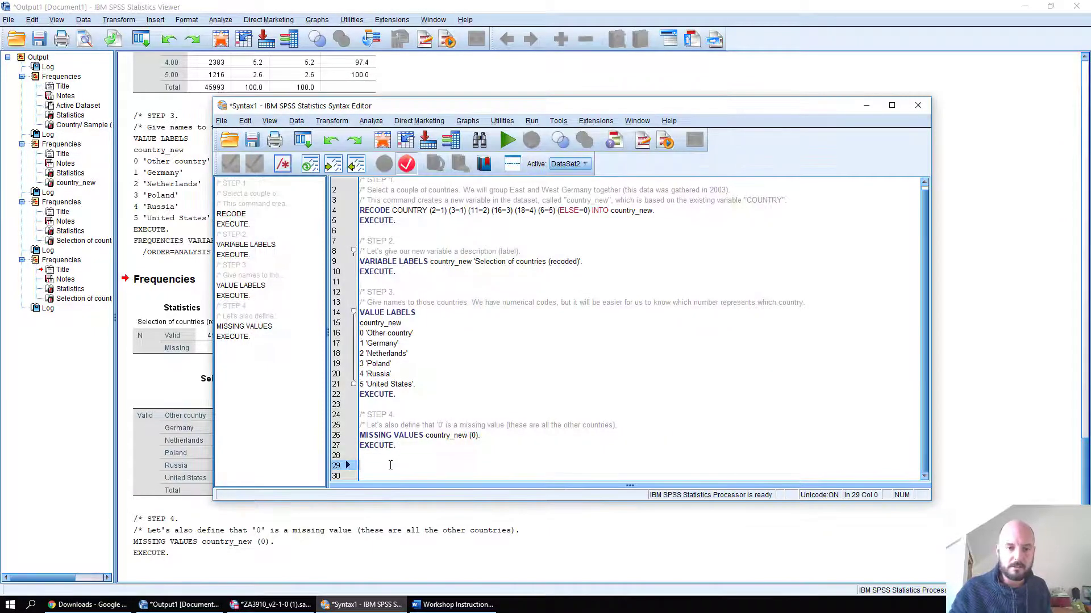
Write the command FREQUENCIES country_new. below the Step 4 block and run only that line
text(fre)
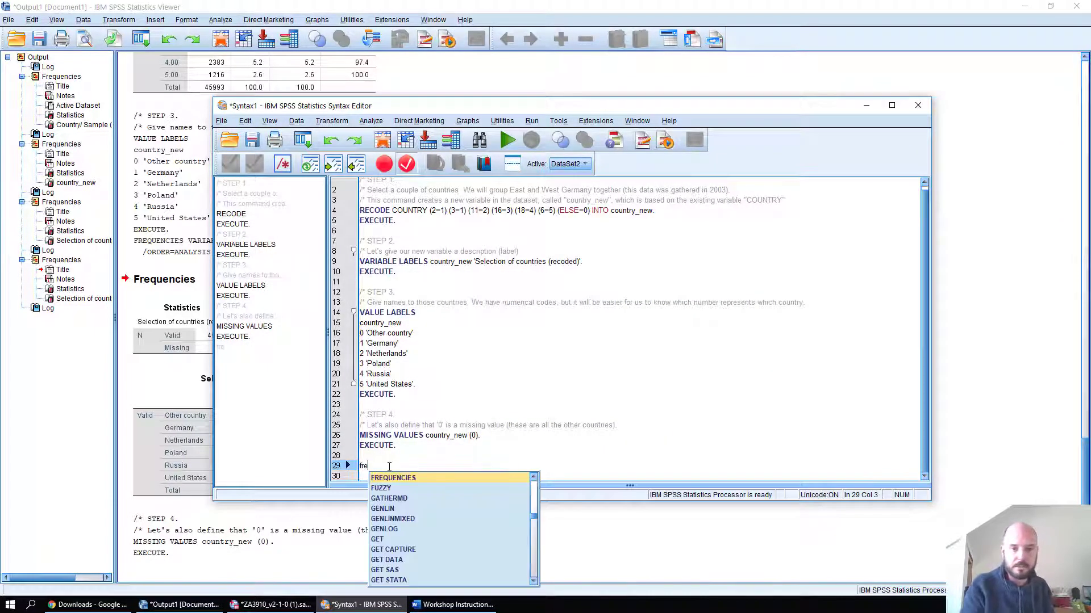
click(418, 478)
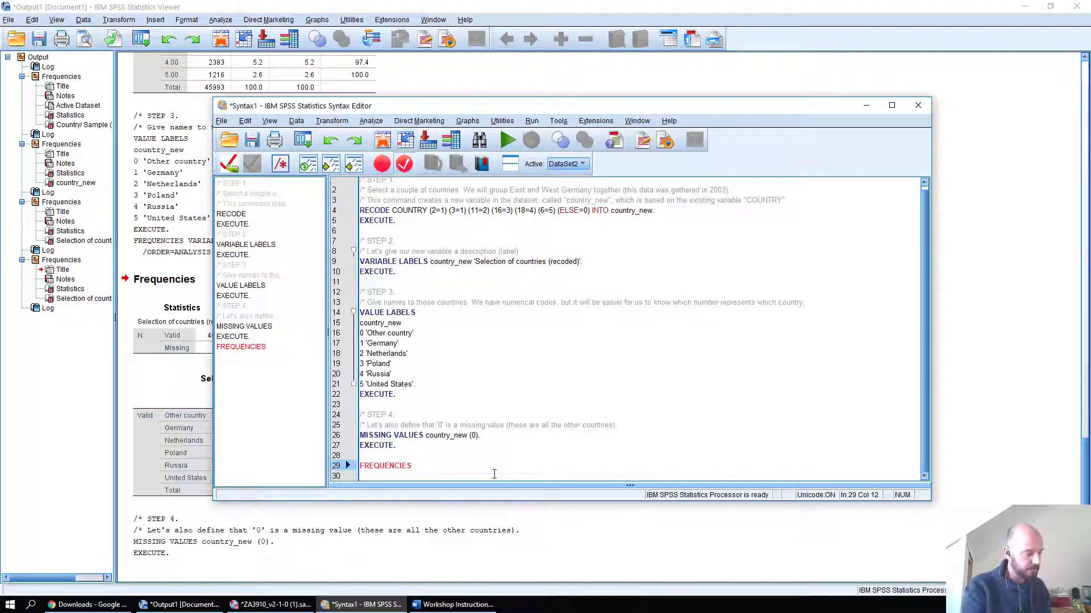
text(country_new)
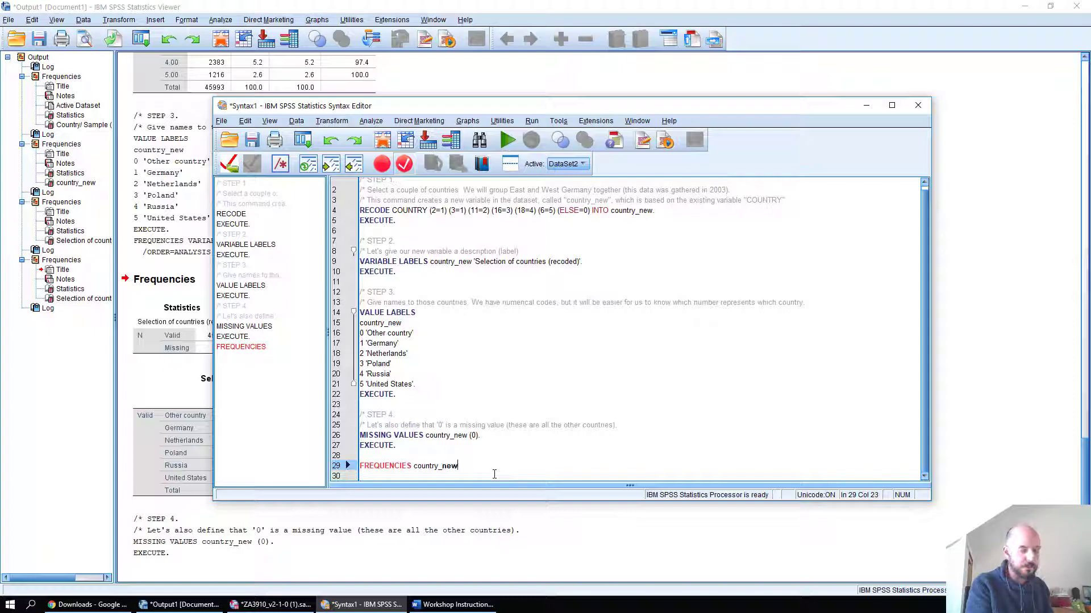
text(.)
key(shift+Home)
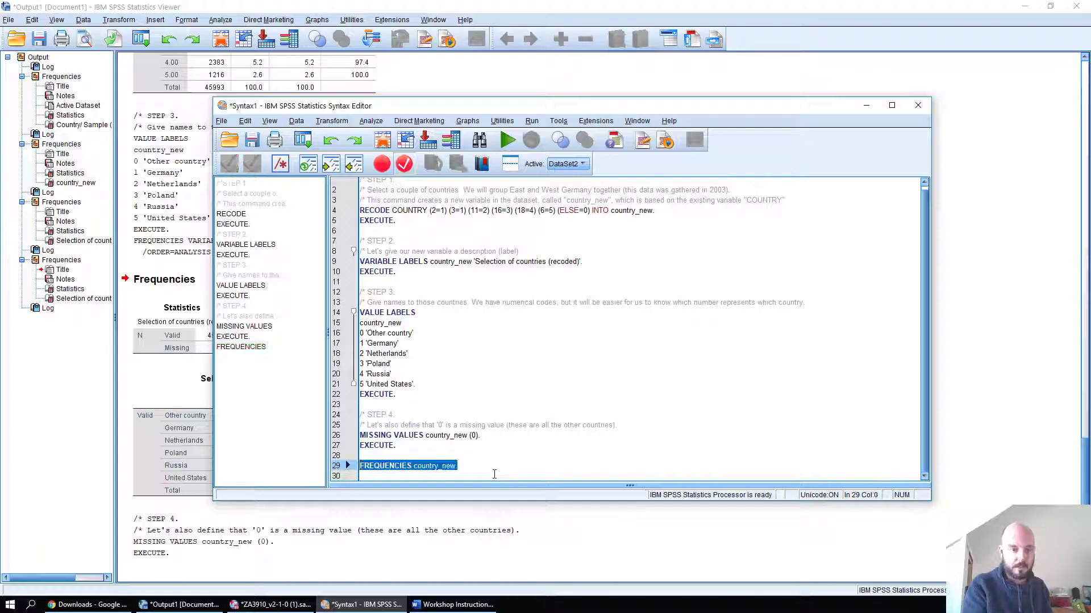
key(ctrl+r)
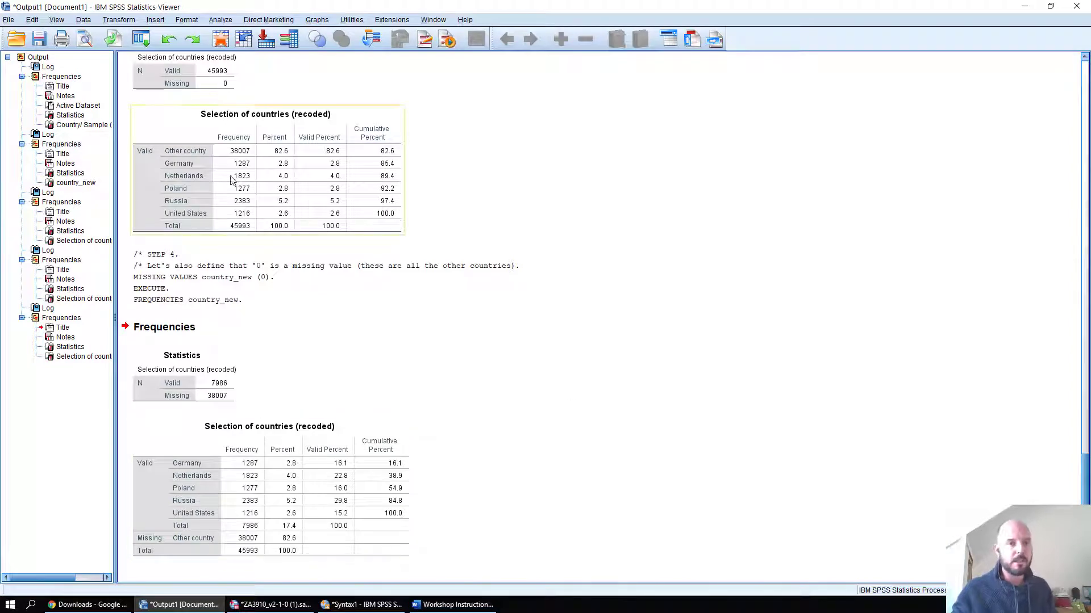
Review the FREQUENCIES line in the syntax and compare the last two country_new frequency tables in the output
click(361, 605)
click(451, 459)
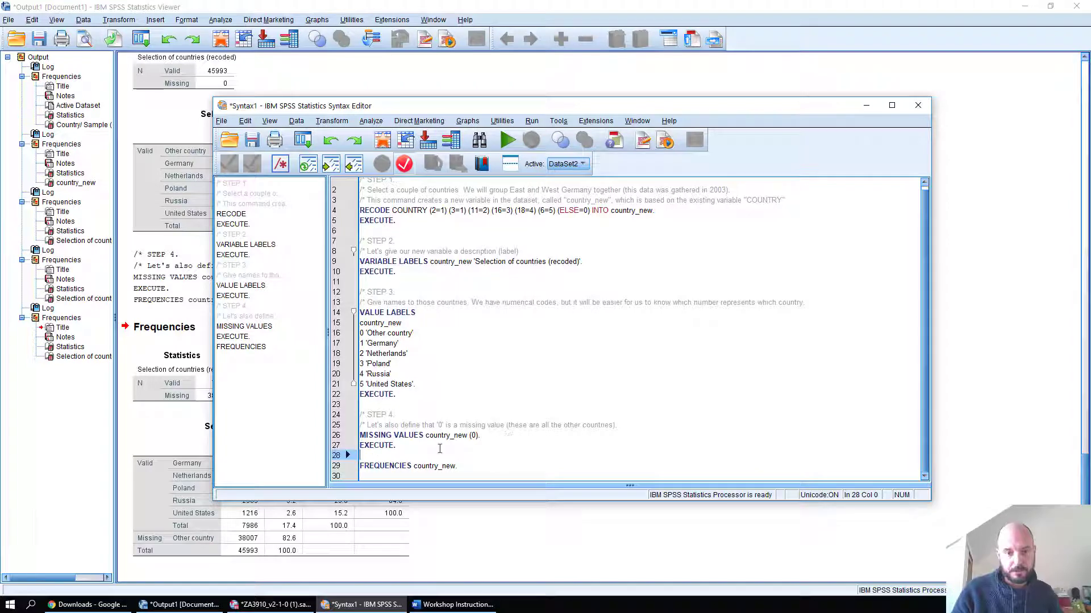
click(498, 467)
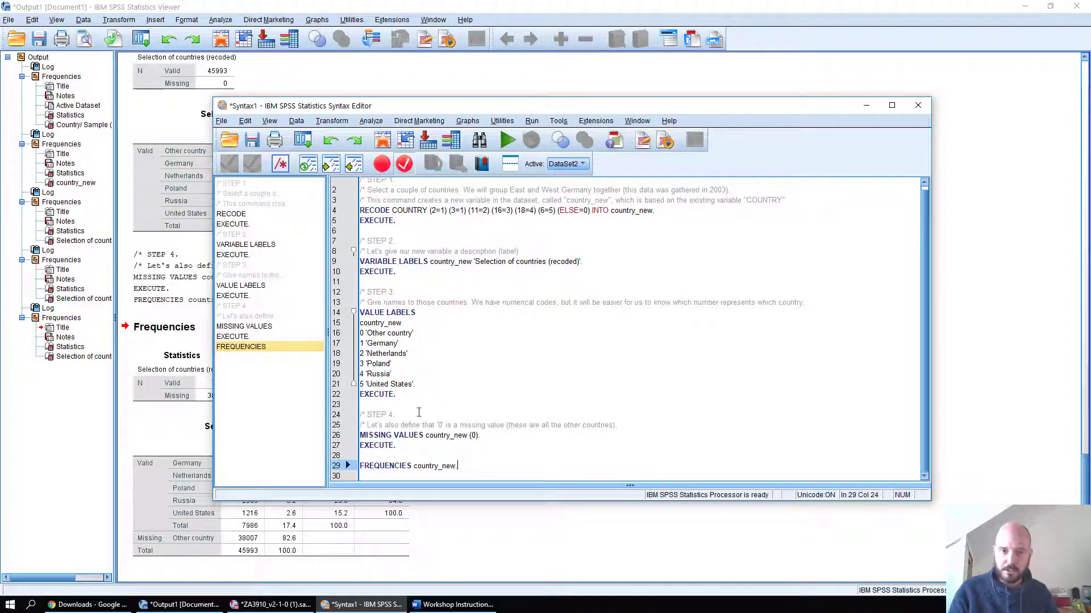
click(539, 547)
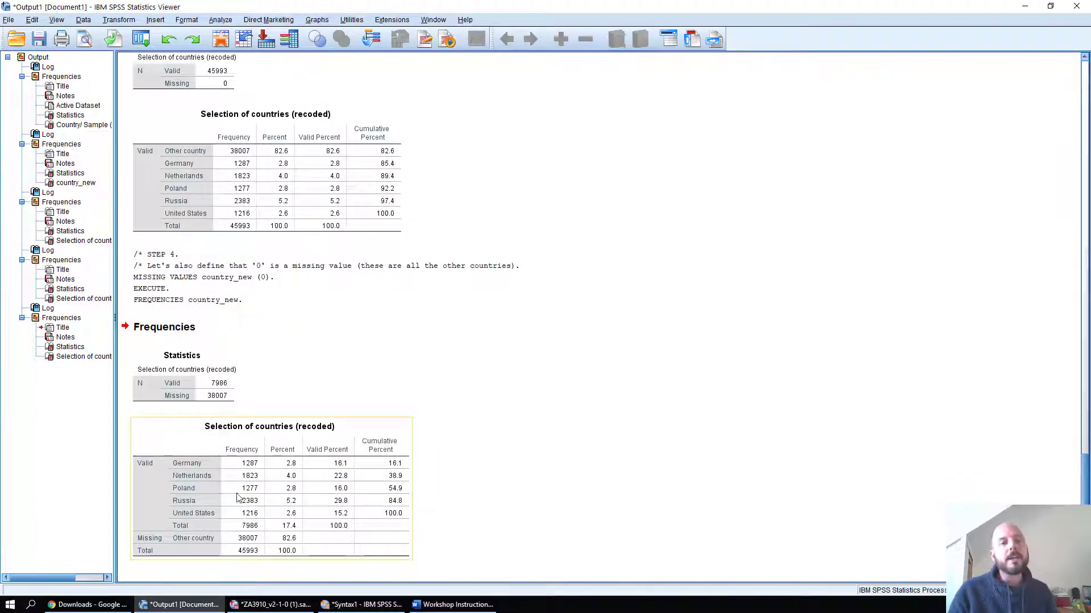
click(239, 149)
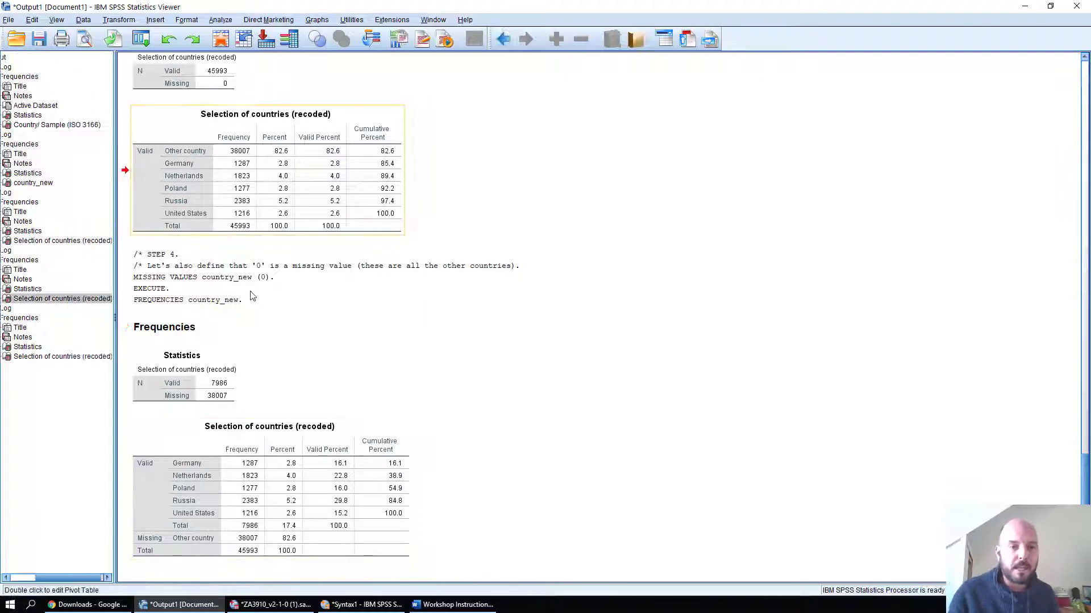
click(245, 487)
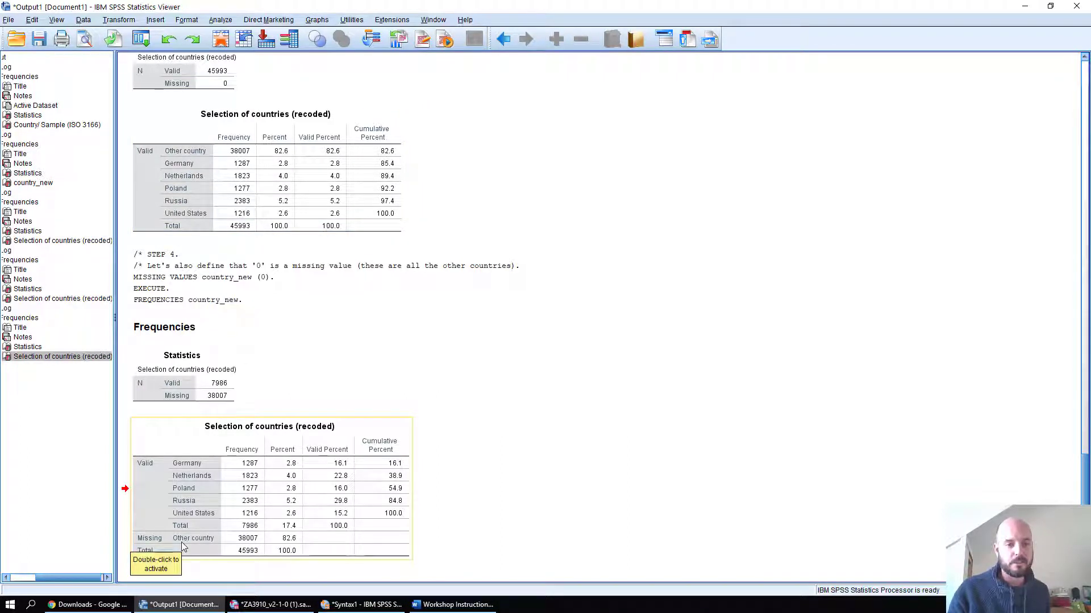
Open the Chart Builder, enlarge its window and place a Pie/Polar chart on the preview canvas
click(320, 20)
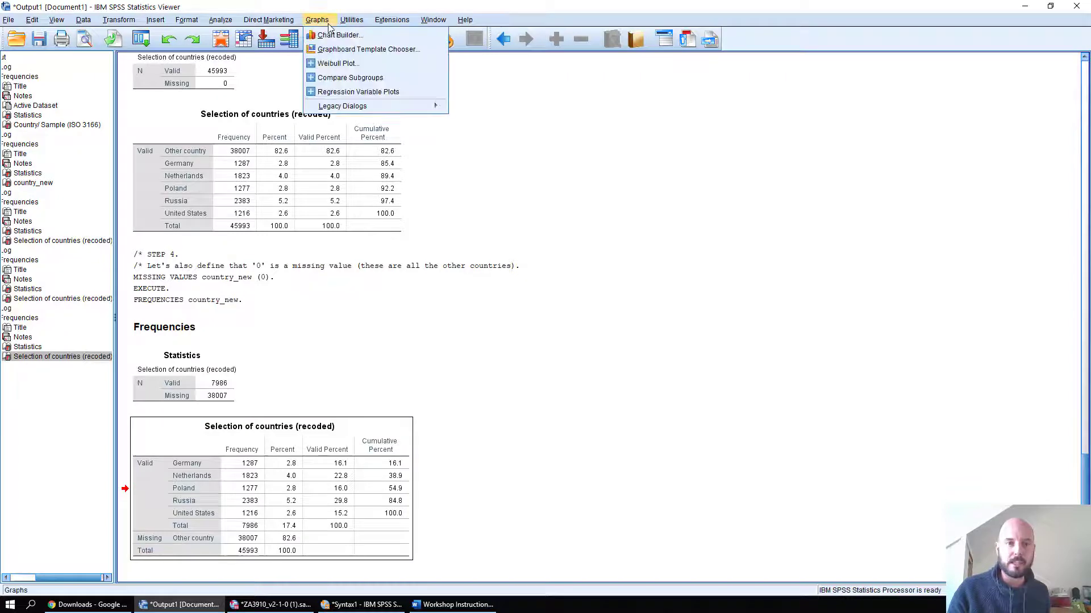
click(339, 32)
click(485, 362)
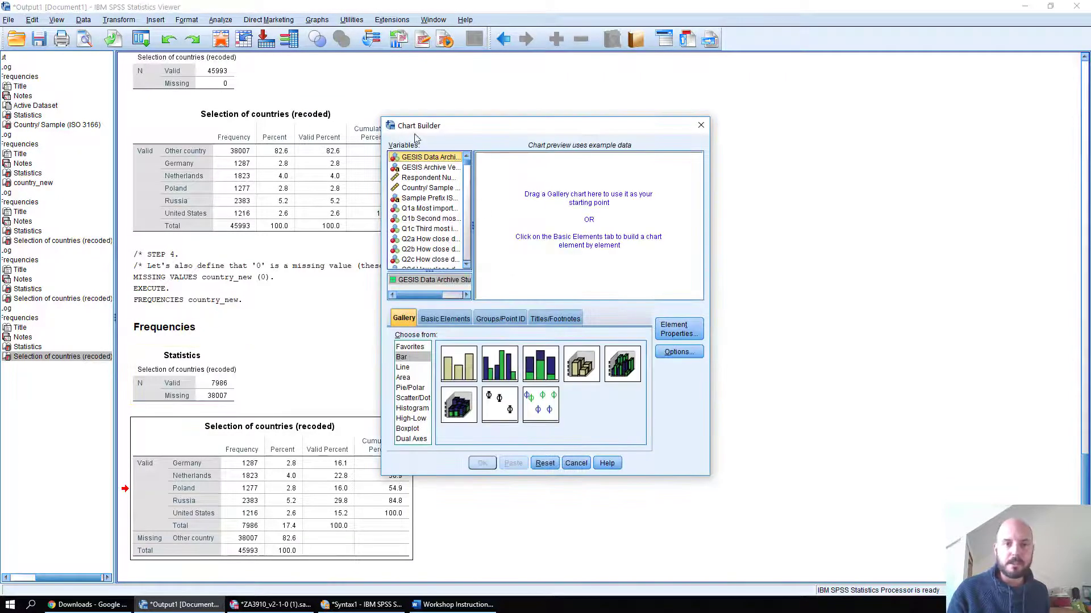
drag(380, 118, 0, 0)
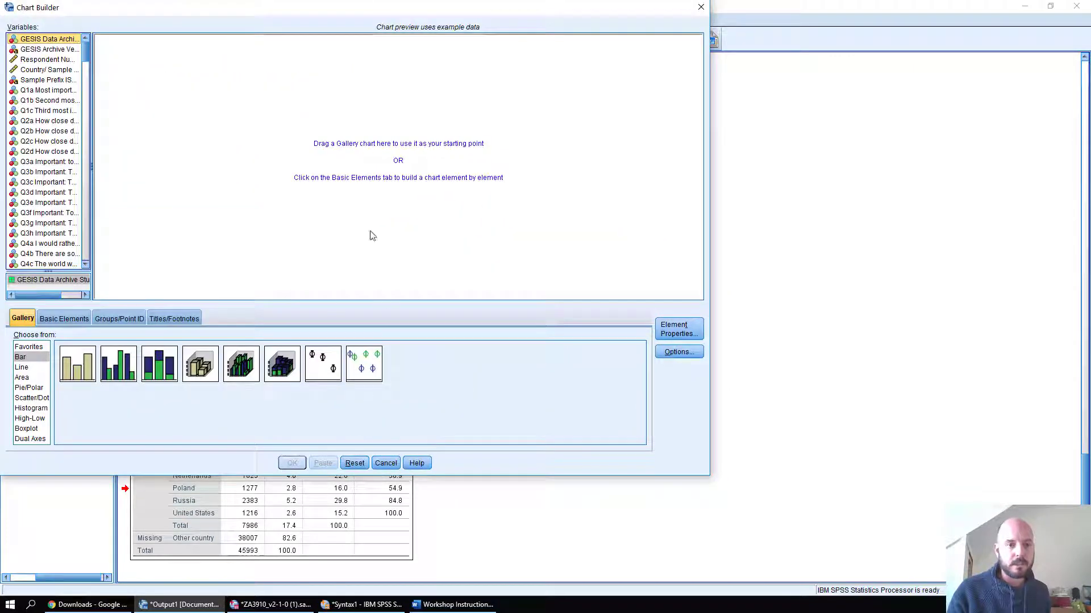
drag(420, 11, 568, 90)
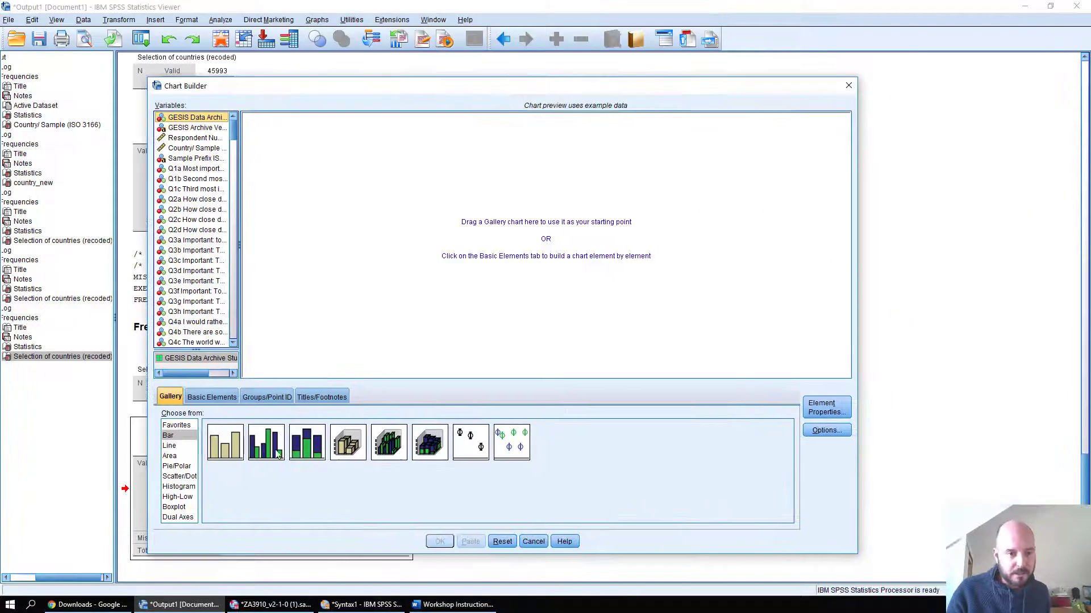
click(180, 467)
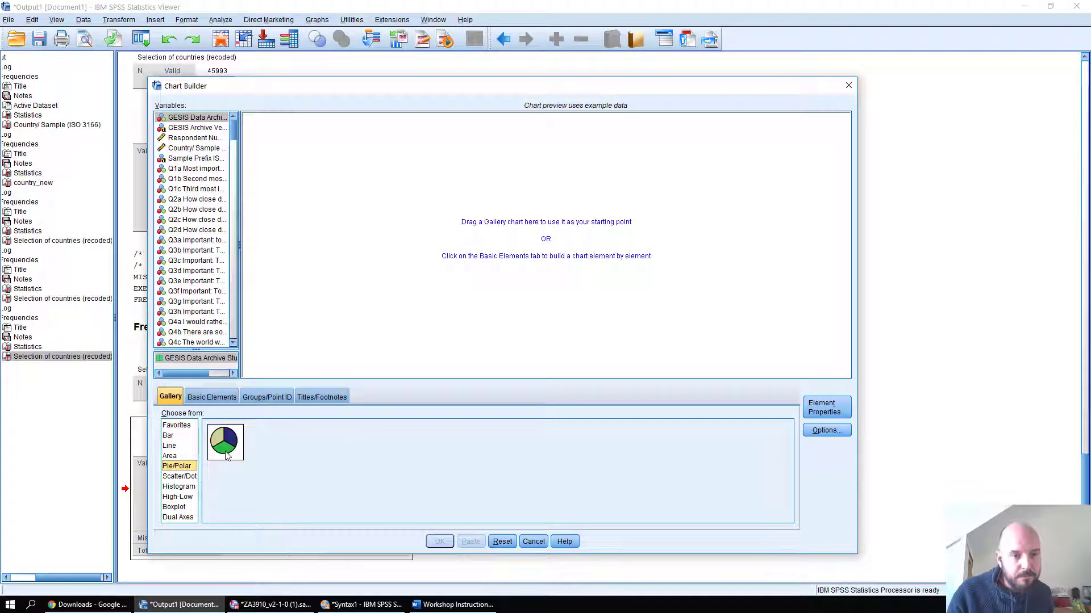
drag(227, 455, 401, 278)
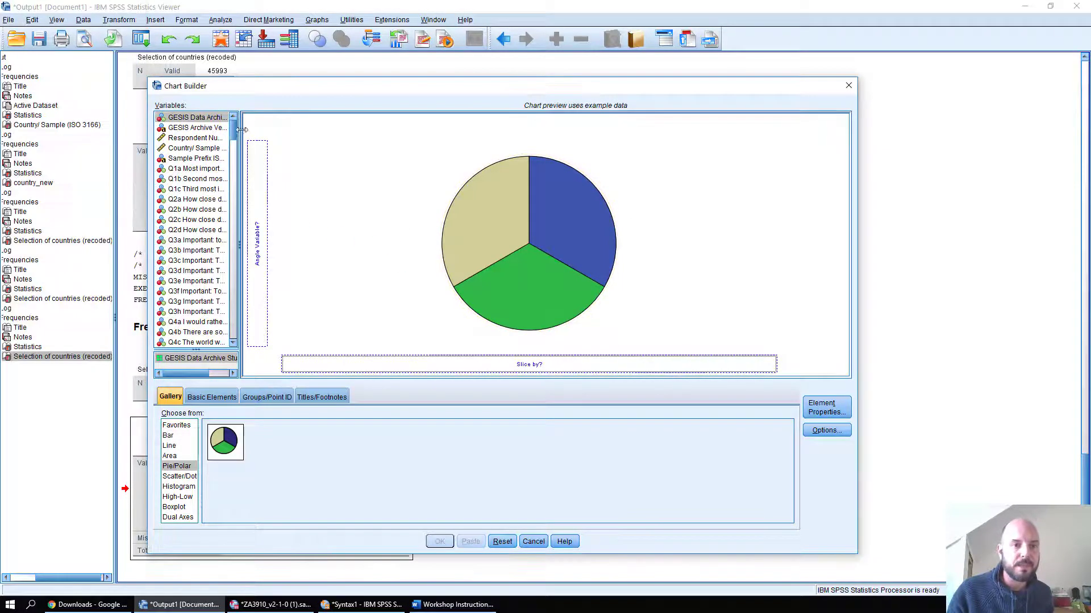
Slice the pie by Selection of countries (recoded), keeping it as Nominal, and generate the chart
drag(234, 136, 234, 364)
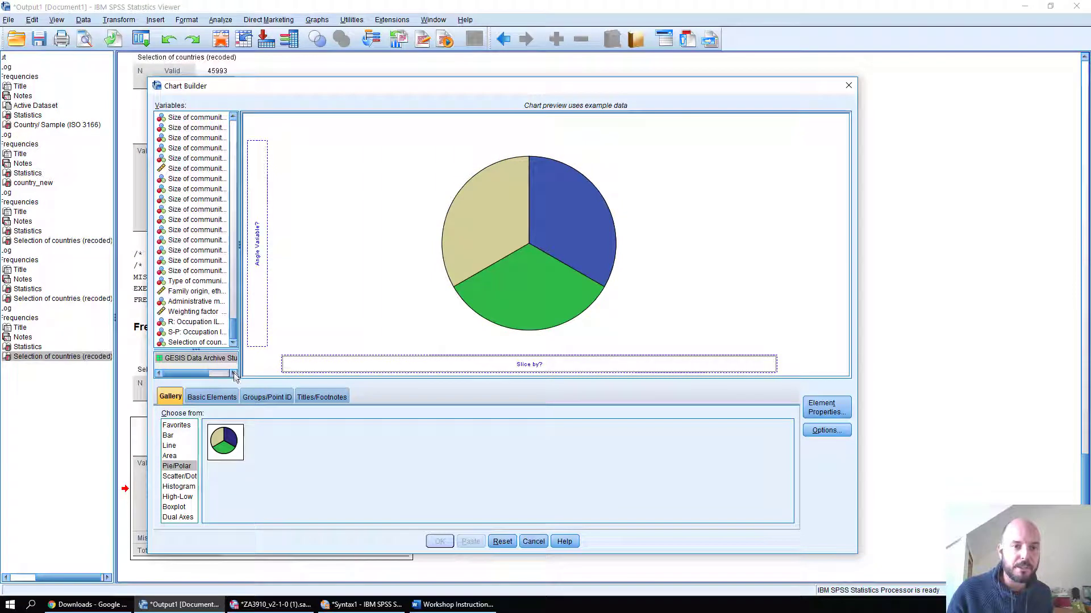
right_click(210, 343)
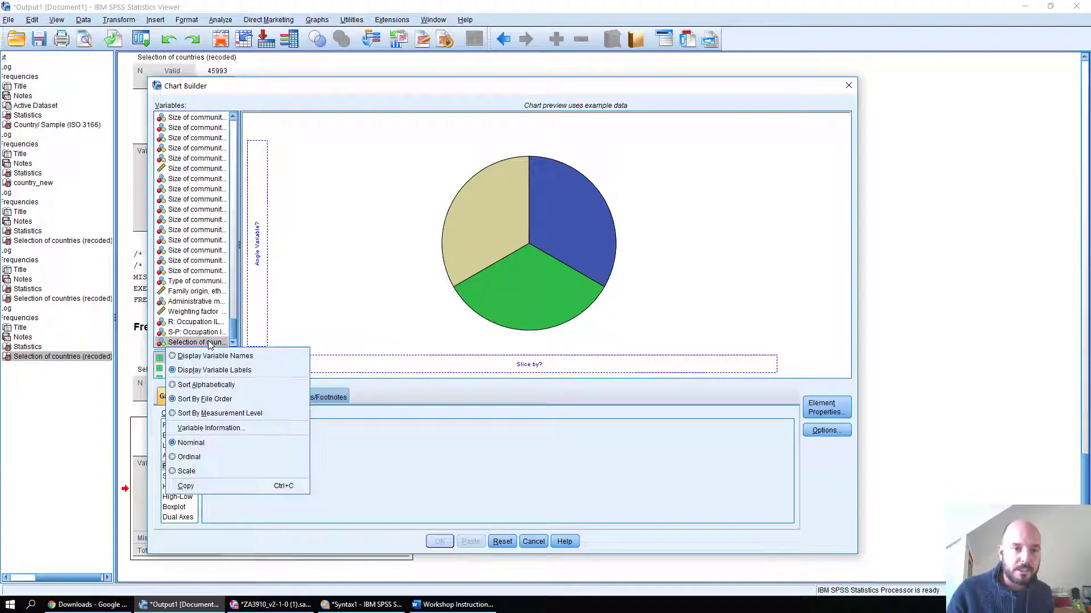
click(196, 443)
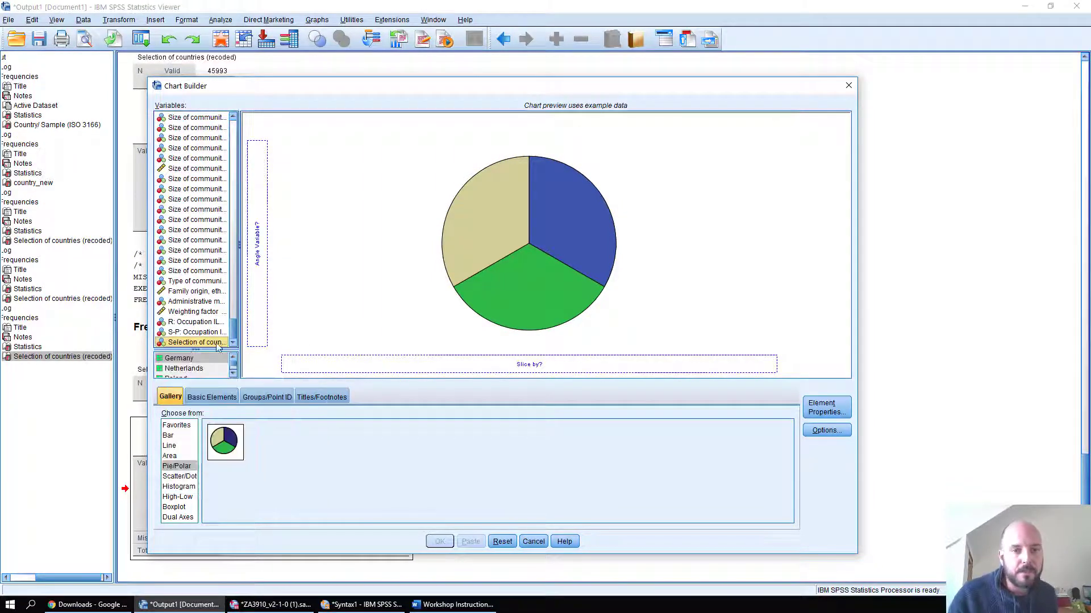
drag(218, 347, 488, 378)
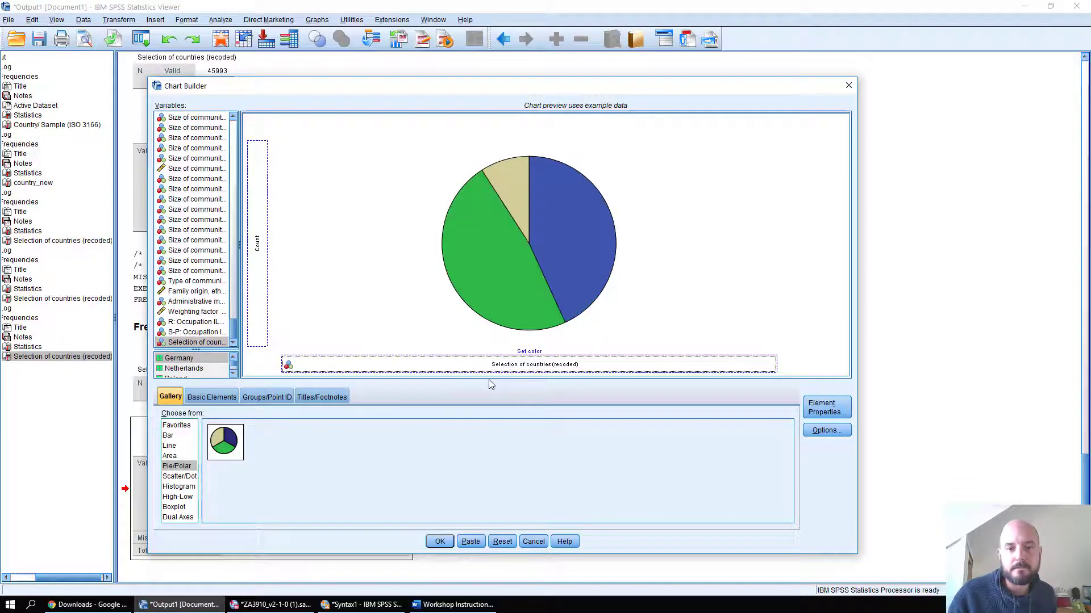
click(439, 541)
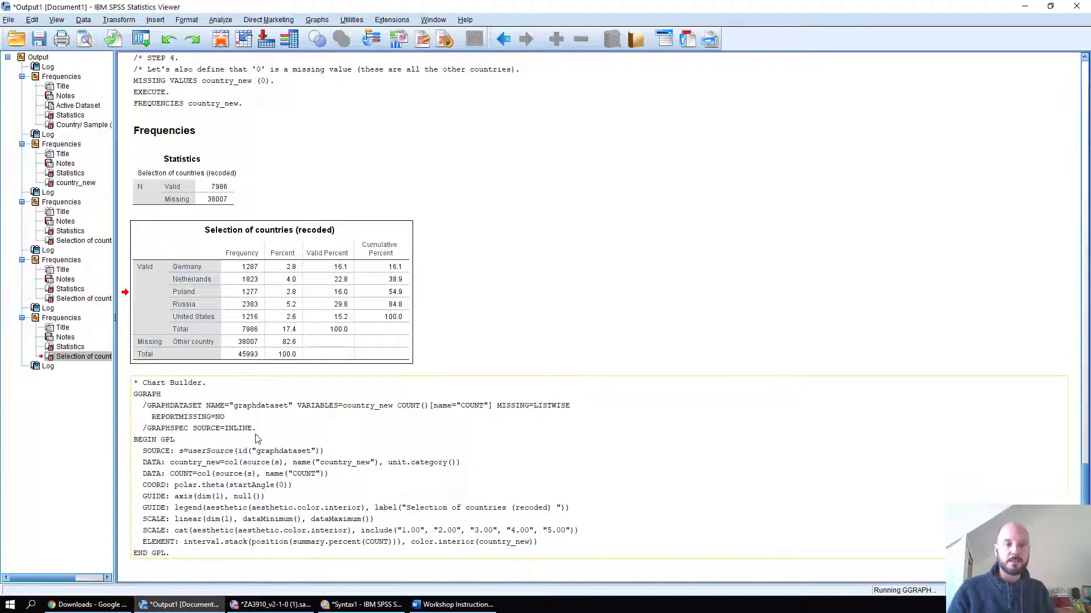
Copy the complete Chart Builder syntax, from GGRAPH's comment line to END GPL, out of the output log
click(264, 467)
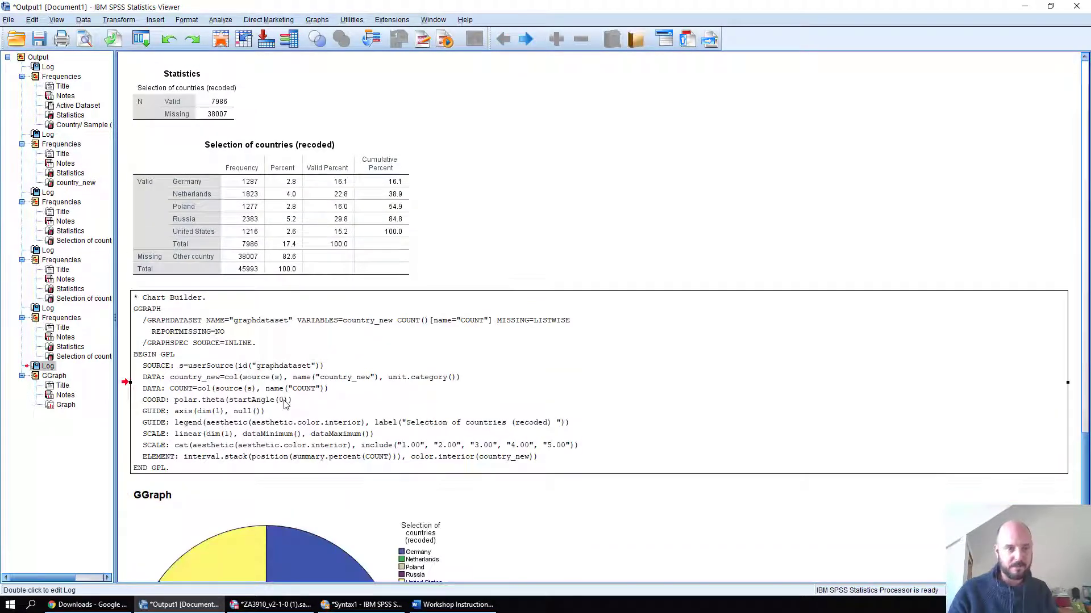
double_click(237, 385)
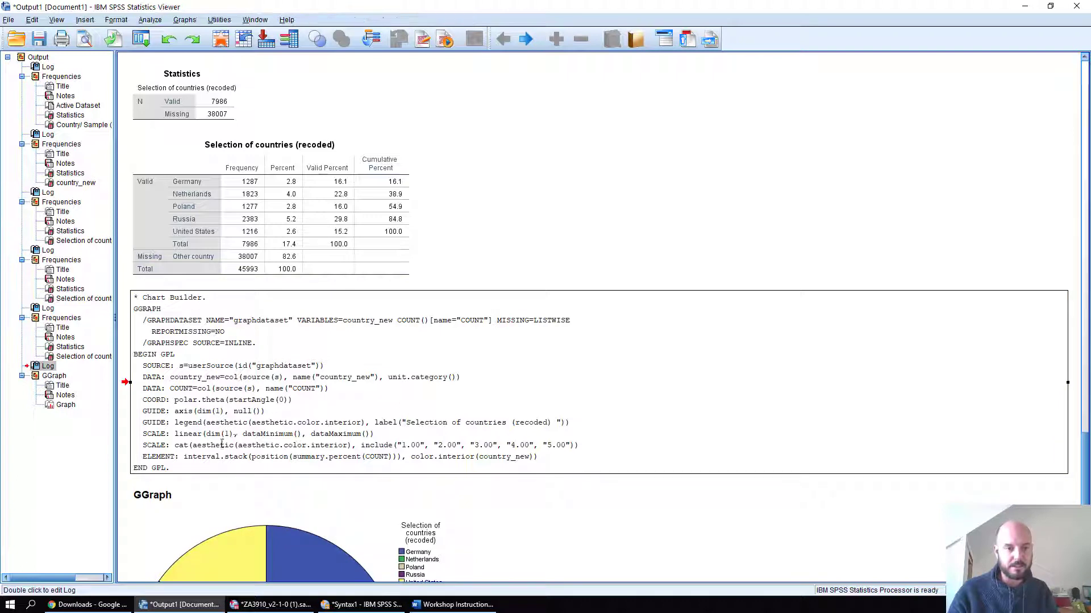
drag(171, 443, 135, 291)
right_click(142, 306)
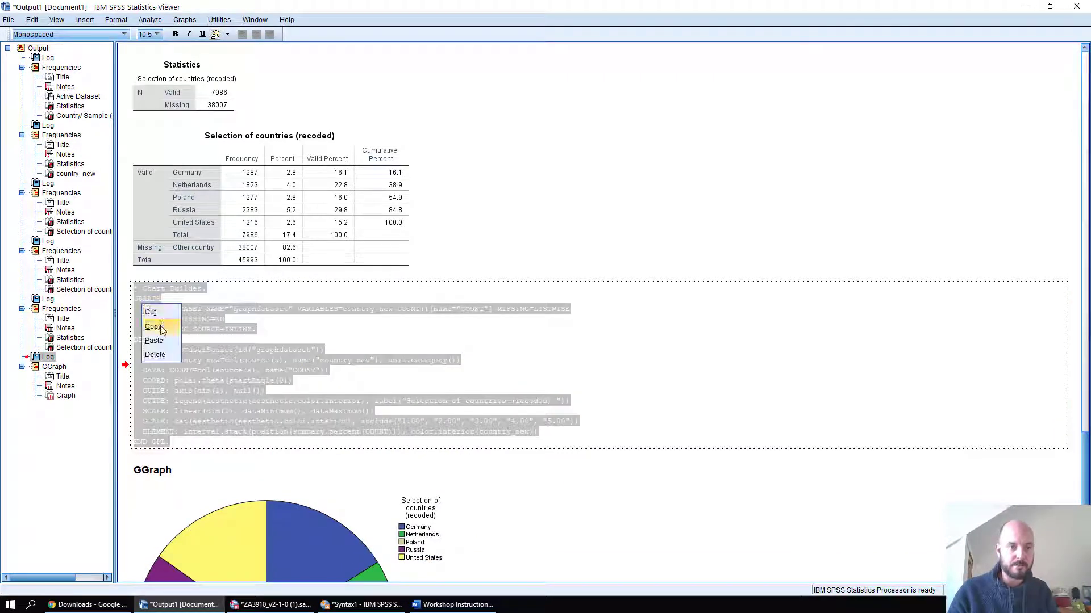
key(Return)
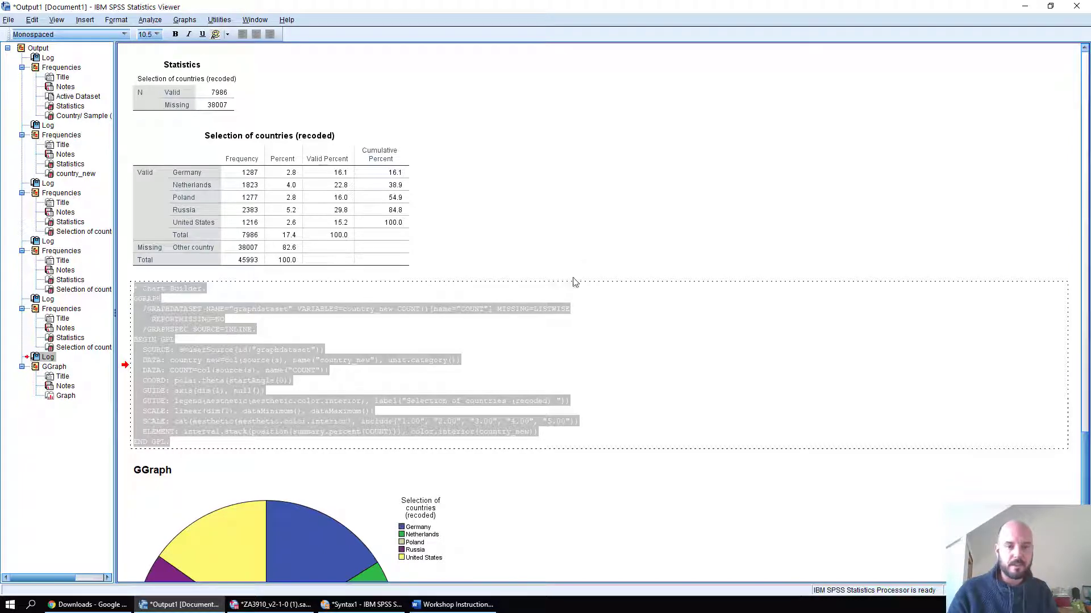
Return to the syntax and paste the copied Chart Builder code below the FREQUENCIES country_new. line, separated by an empty line
click(553, 465)
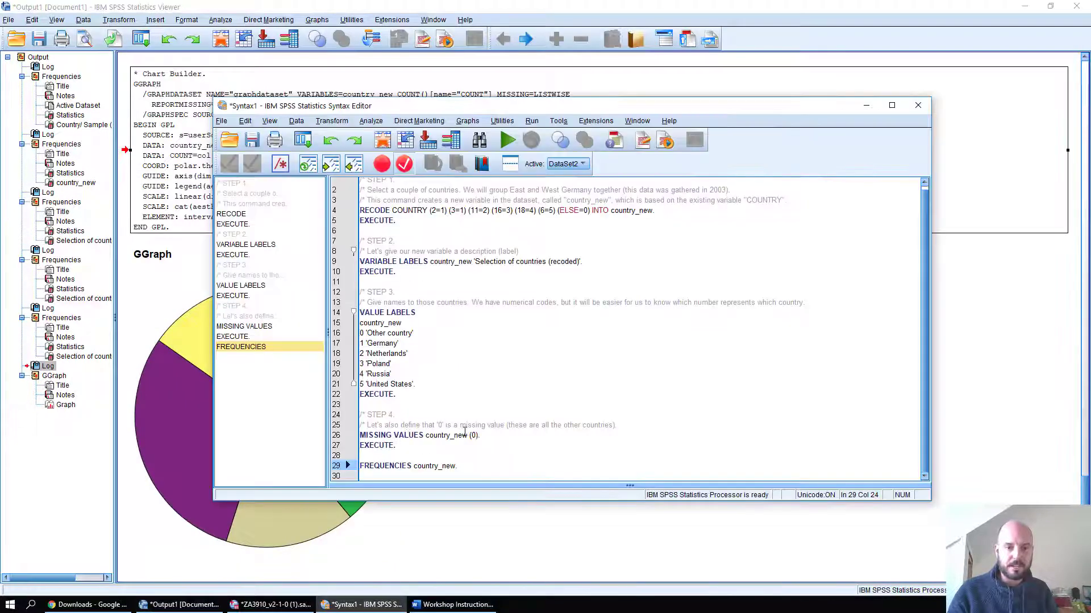
click(363, 604)
key(Return)
key(Return)
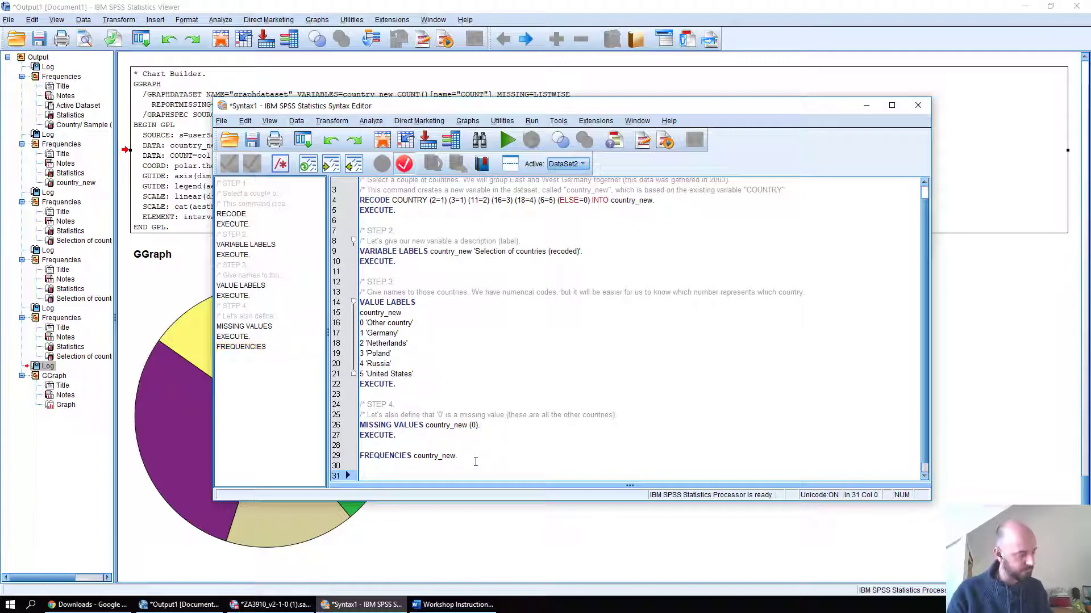
text(* Chart Builder. GGRAPH   /GRAPHDATASET NAME="graphdataset" VARIABLES=country_new COUNT()[name="COUNT"] MISSING=LISTWISE     REPORTMISSING=NO   /GRAPHSPEC SOURCE=INLINE. BEGIN GPL   SOURCE: s=userSource(id("graphdataset"))   DATA: country_new=col(source(s), name("country_new"), unit.category())   DATA: COUNT=col(source(s), name("COUNT"))   COORD: polar.theta(startAngle(0))   GUIDE: axis(dim(1), null())   GUIDE: legend(aesthetic(aesthetic.color.interior), label("Selection of countries (recoded) "))   SCALE: linear(dim(1), dataMinimum(), dataMaximum())   SCALE: cat(aesthetic(aesthetic.color.interior), include("1.00", "2.00", "3.00", "4.00", "5.00"))   ELEMENT: interval.stack(position(summary.percent(COUNT))), color.interior(country_new)) END GPL.)
Run only the pasted Chart Builder block and compare its output with the first pie chart and the frequency table
scroll(358, 322, up, 4)
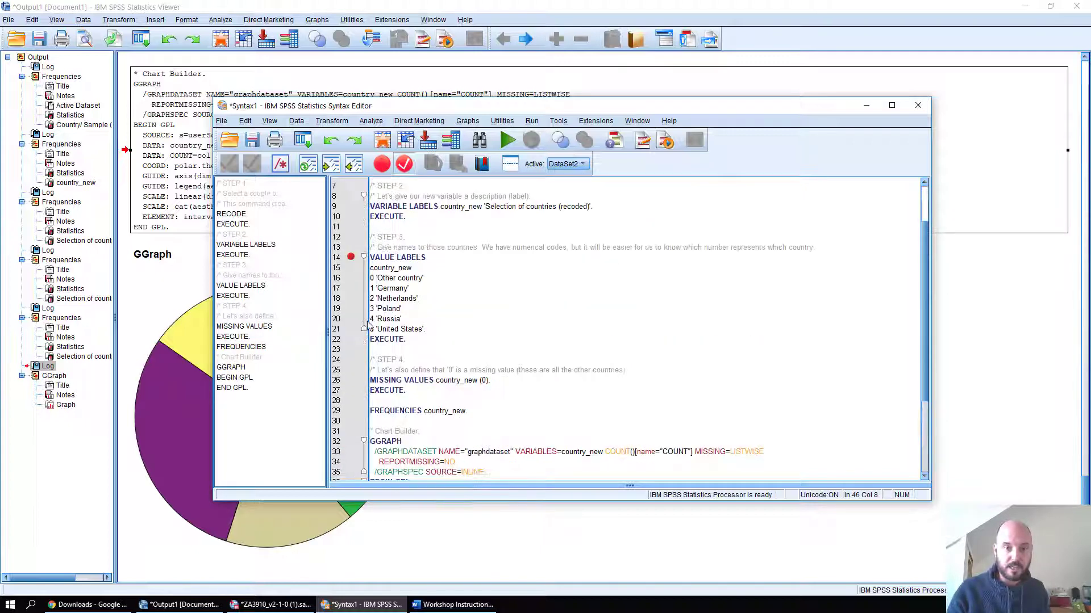
shift+click(372, 432)
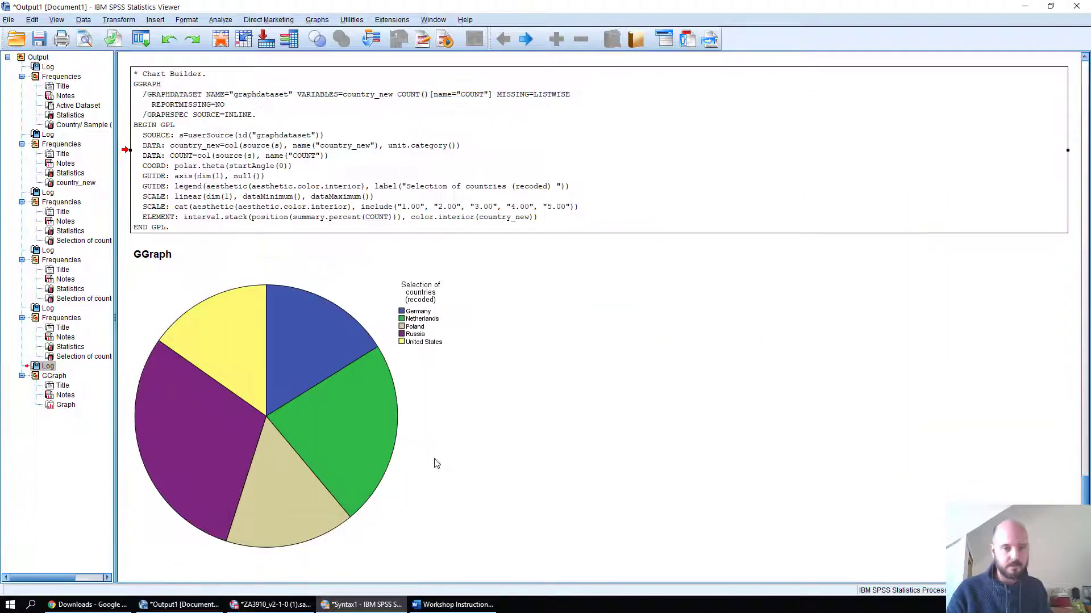
key(ctrl+r)
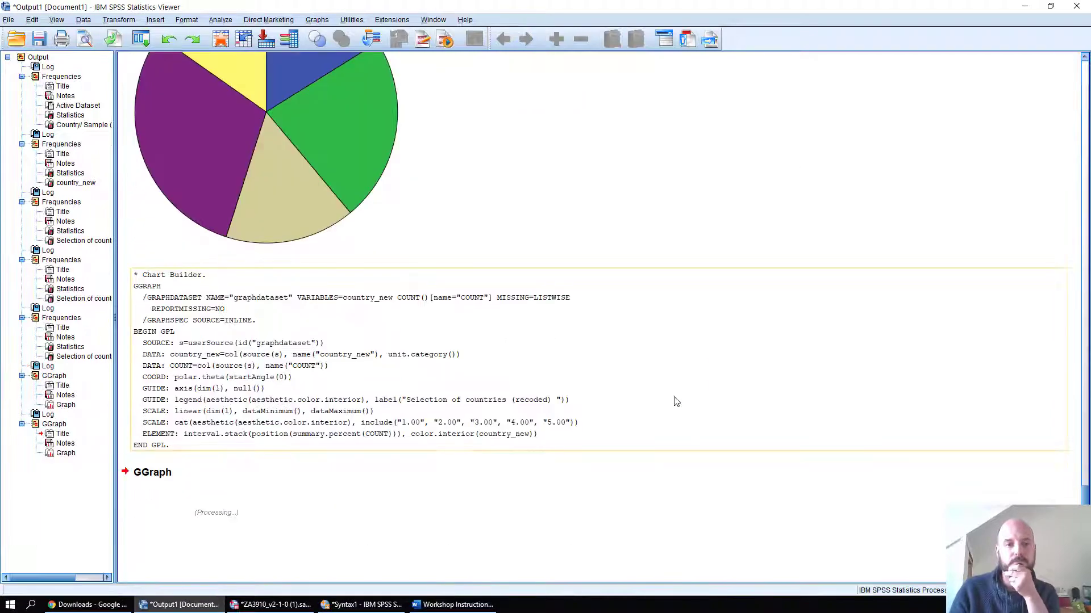
scroll(602, 431, up, 3)
scroll(603, 431, down, 3)
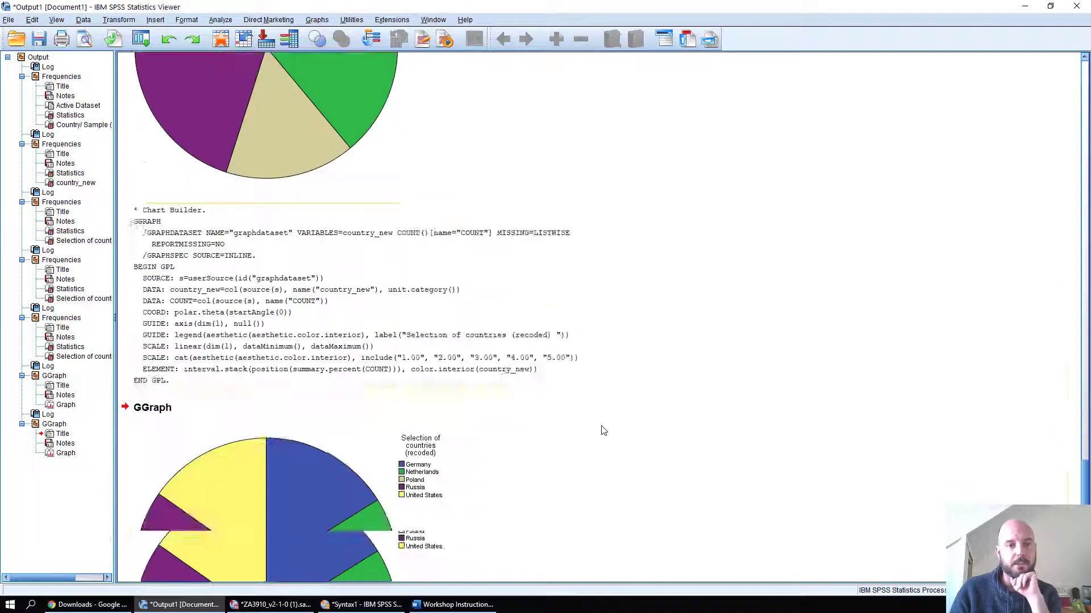
scroll(604, 431, up, 3)
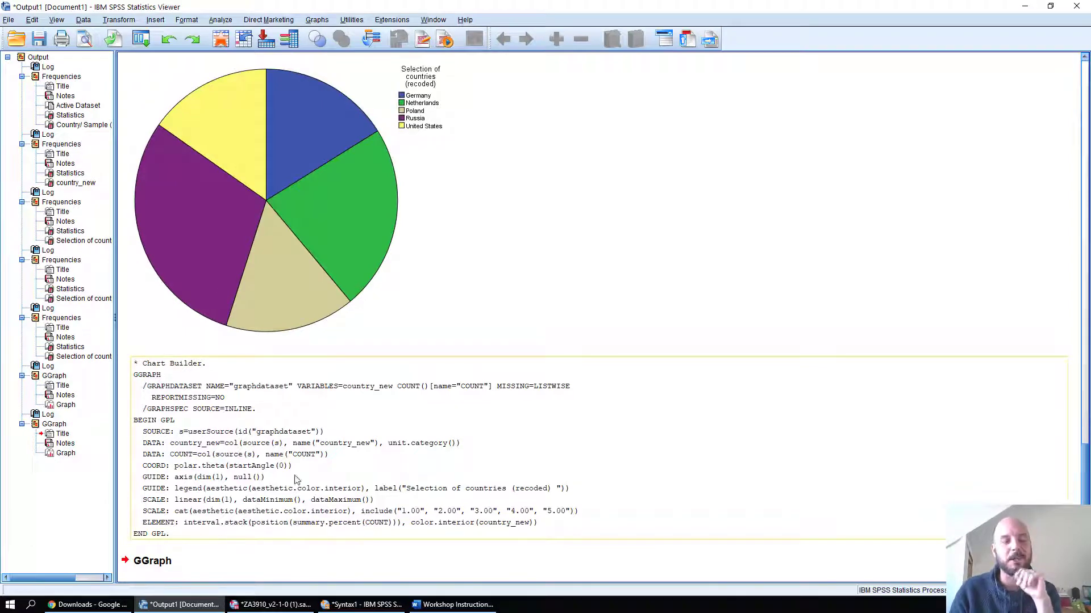
scroll(580, 474, up, 6)
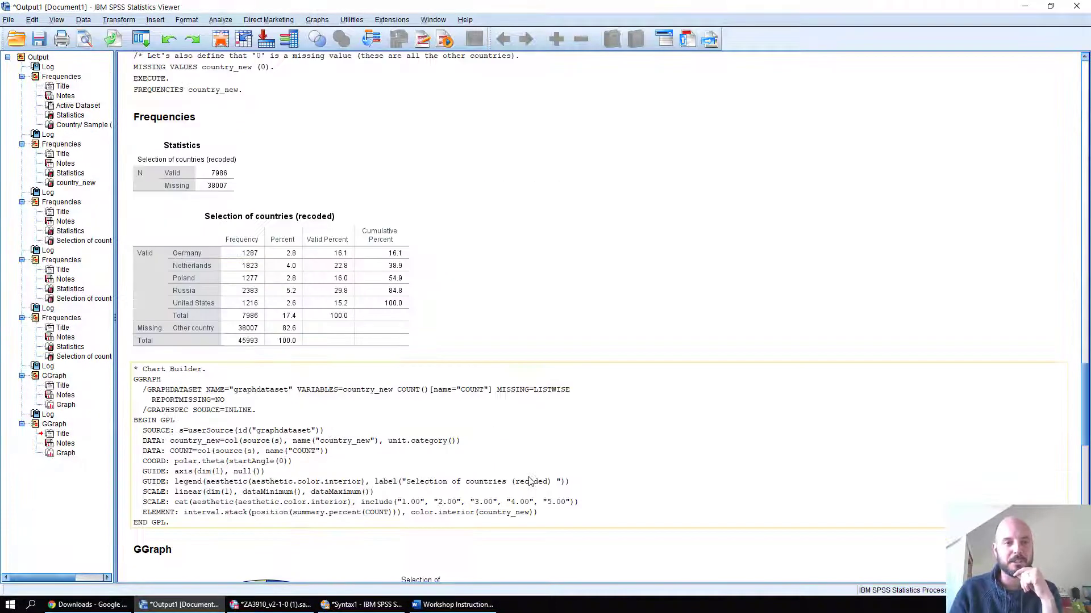
scroll(470, 487, down, 6)
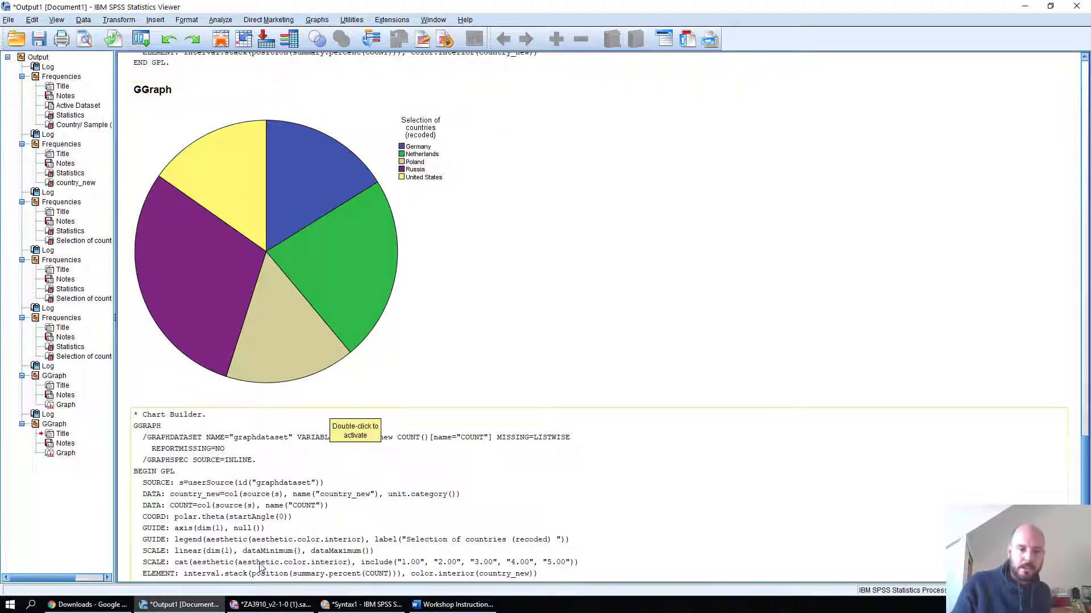
Switch to the Workshop Instructions document in Word and copy the whole Step 5 syntax block, from its comments to EXECUTE
click(453, 605)
scroll(635, 378, down, 2)
scroll(635, 378, down, 1)
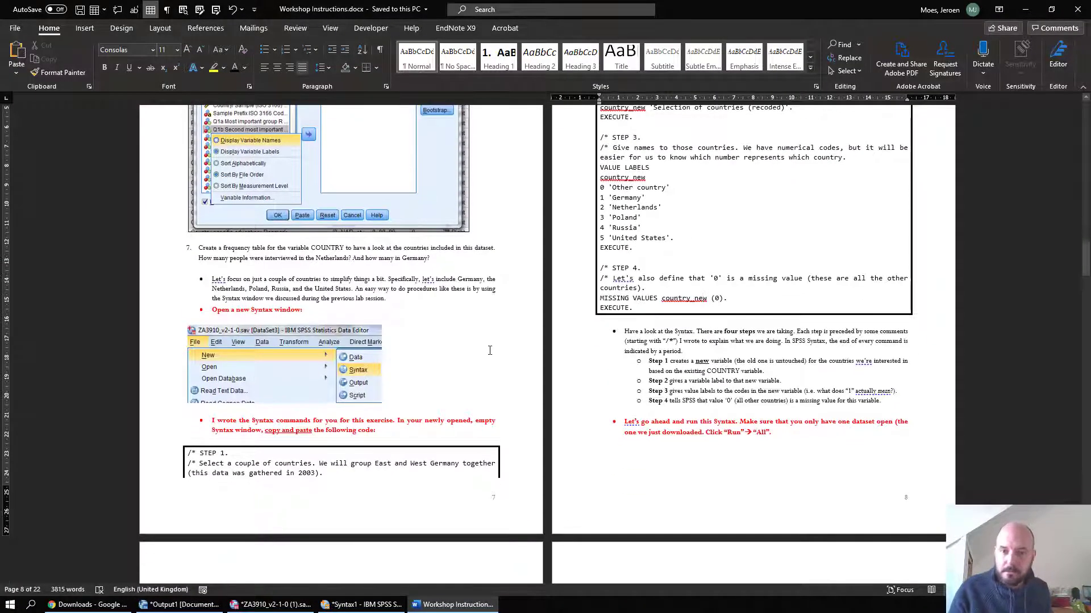
scroll(490, 350, down, 14)
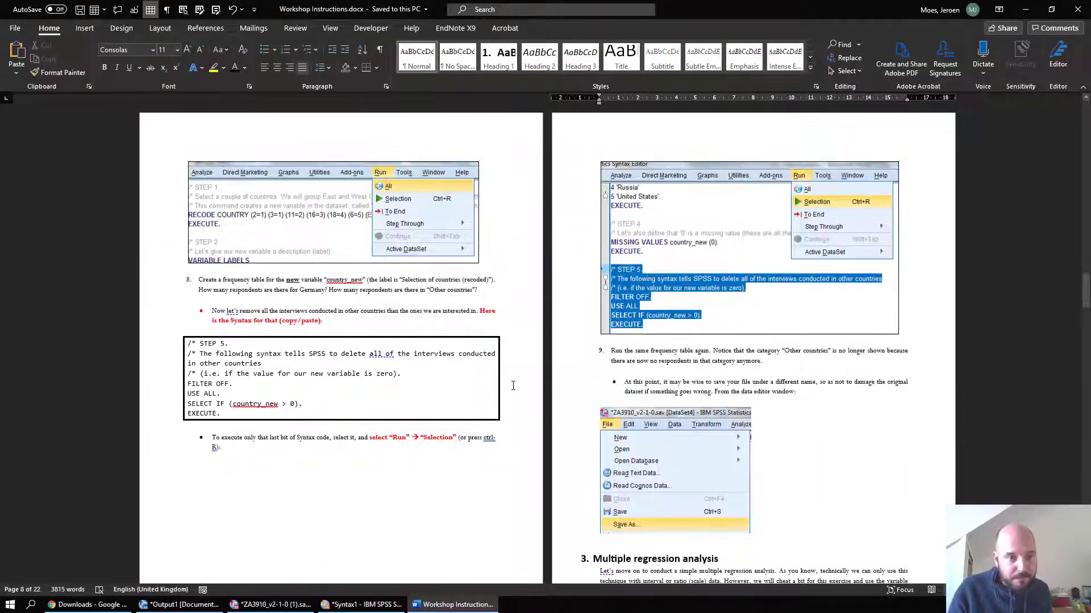
scroll(513, 385, down, 2)
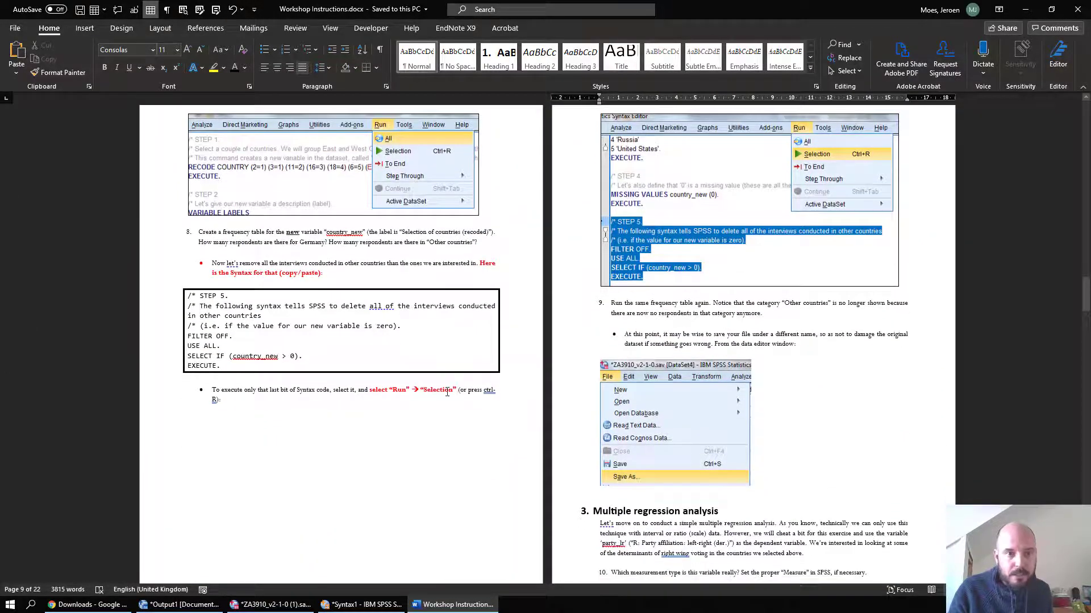
scroll(447, 392, up, 12)
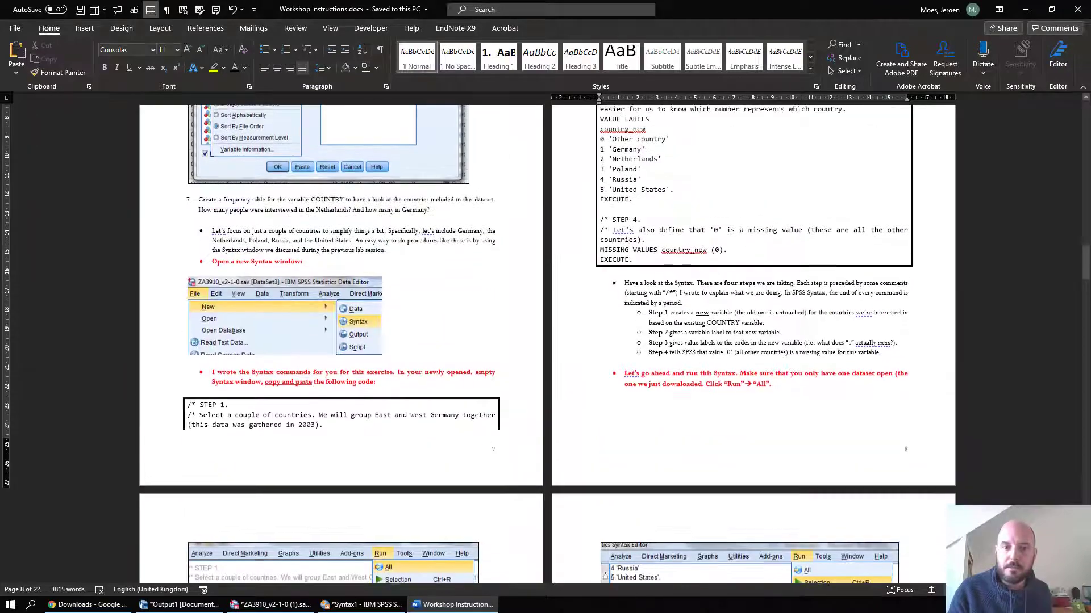
scroll(264, 311, down, 12)
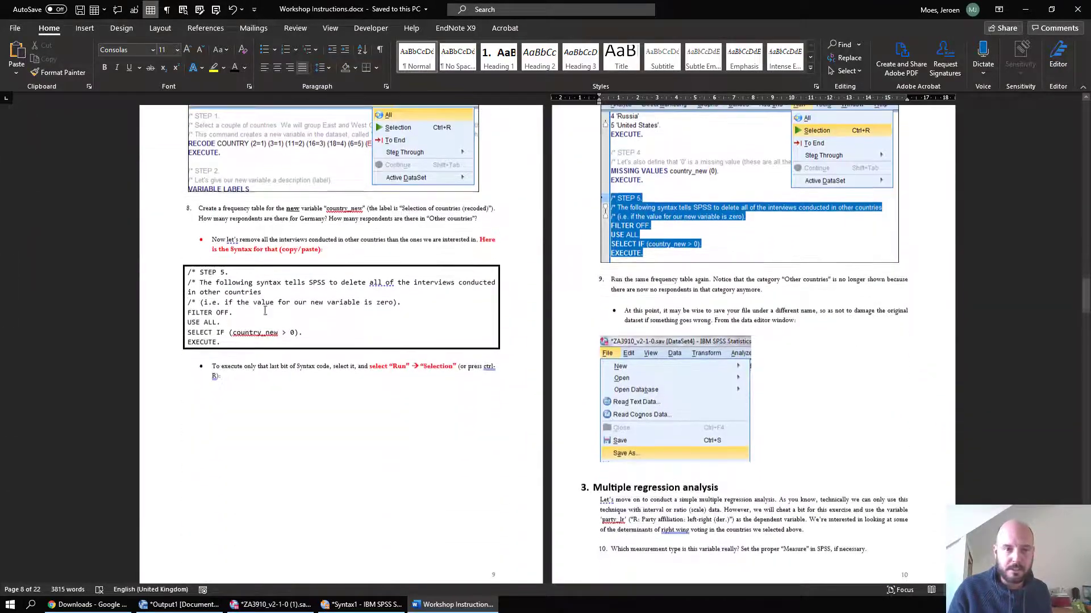
scroll(264, 311, down, 2)
drag(230, 294, 198, 227)
right_click(198, 229)
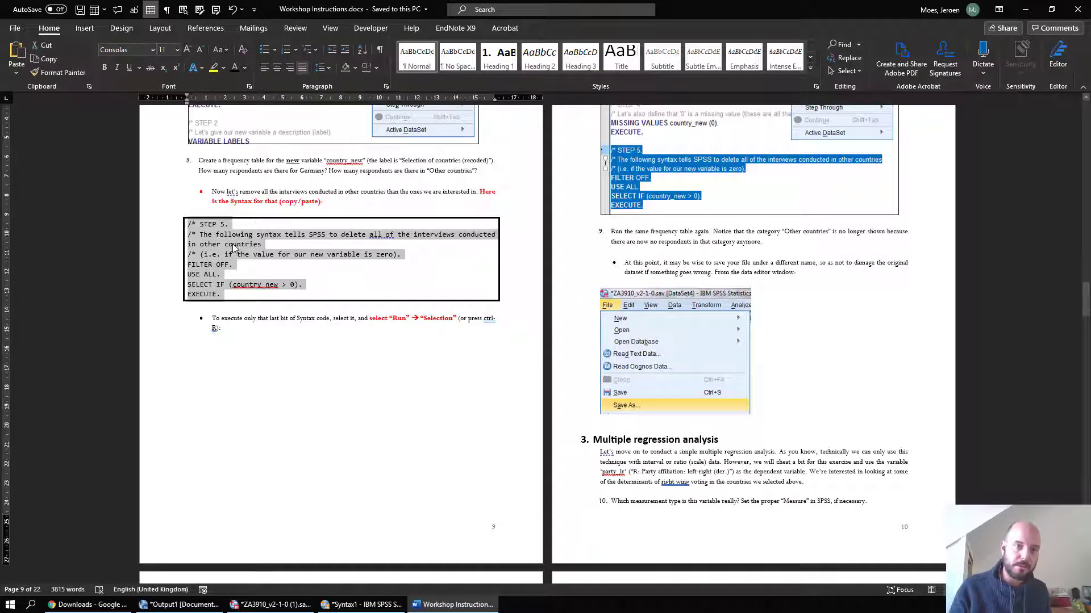
Switch to the SPSS syntax editor and paste the copied Step 5 code below the END GPL. line, leaving space between the blocks
click(235, 252)
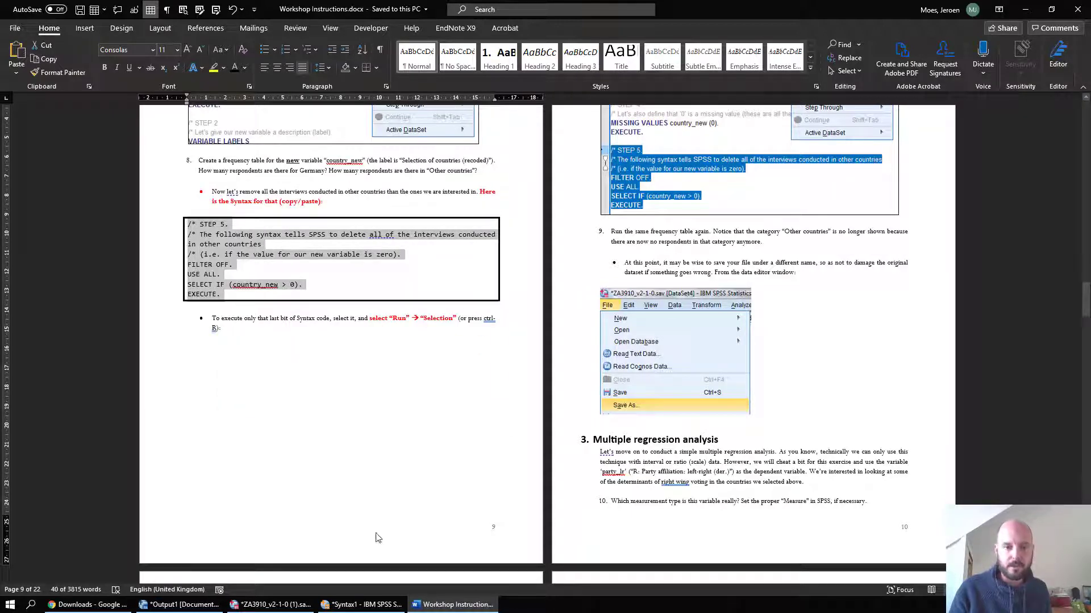
click(361, 604)
key(ctrl+v)
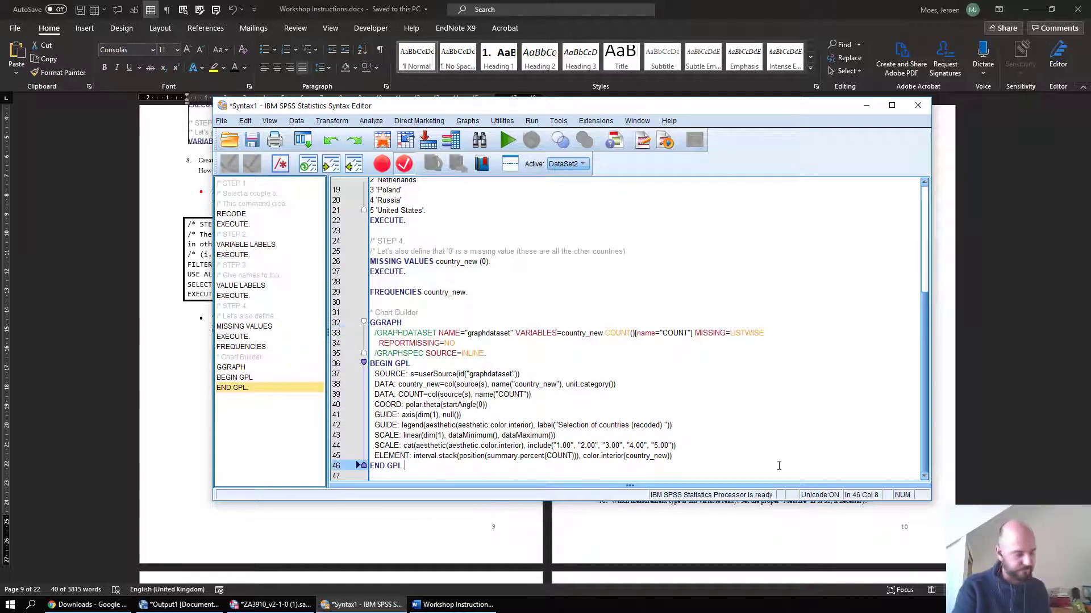
key(Return)
key(Return)
key(ctrl+v)
Run only the pasted Step 5 block, from its first comment line to EXECUTE., to delete the interviews from other countries
key(shift+Up)
key(shift+Up)
key(shift+Up)
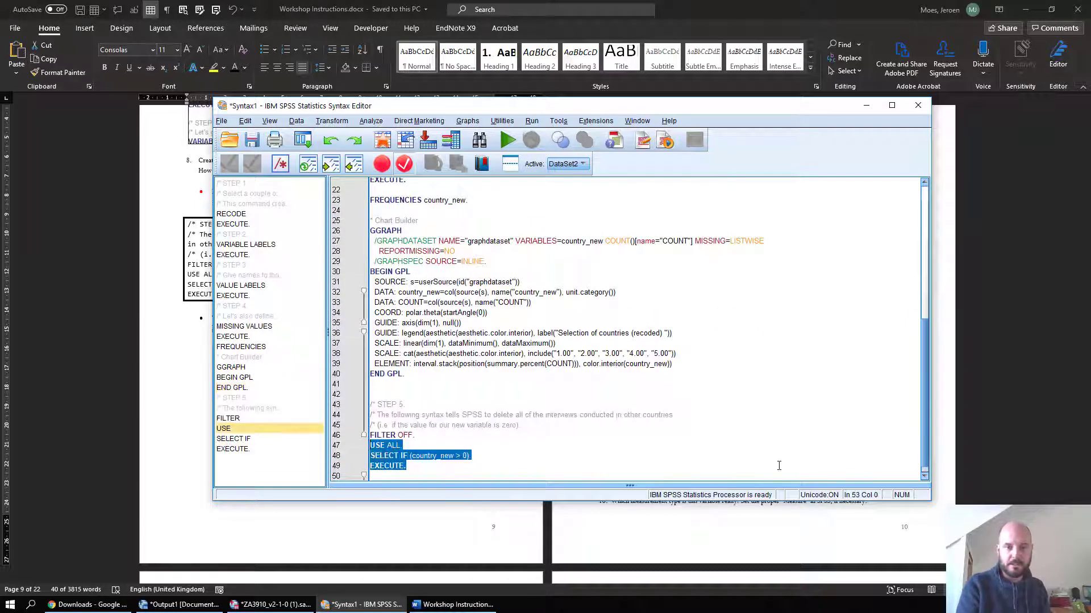
key(shift+Up)
key(shift+Up)
key(shift+Up)
key(shift+Up)
key(ctrl+r)
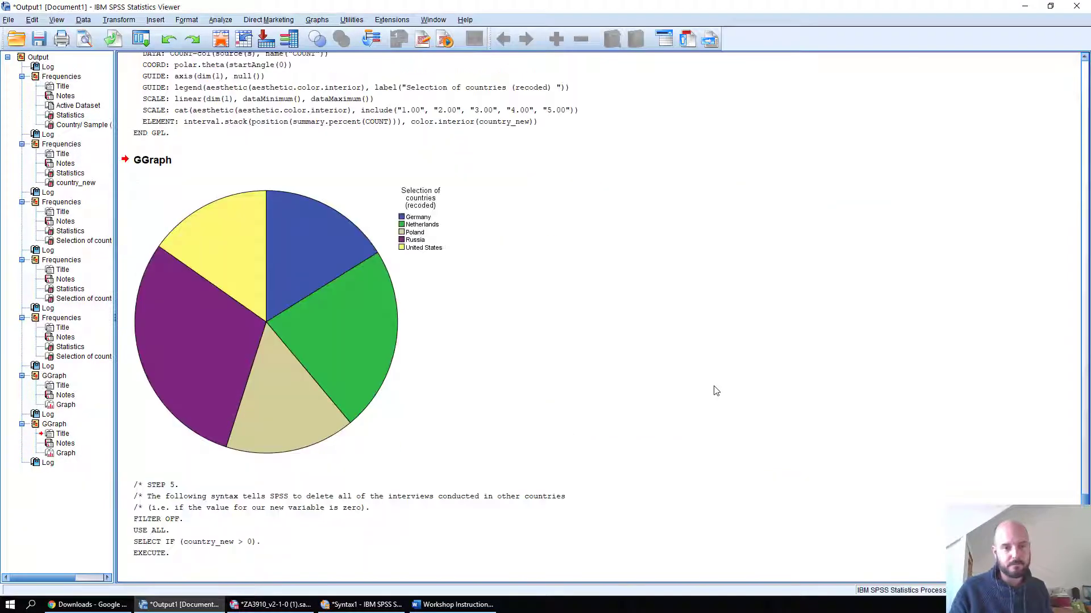
Review the Step 5 commands in the syntax editor alongside the latest pie chart and the Step 5 log in the output
key(alt+Tab)
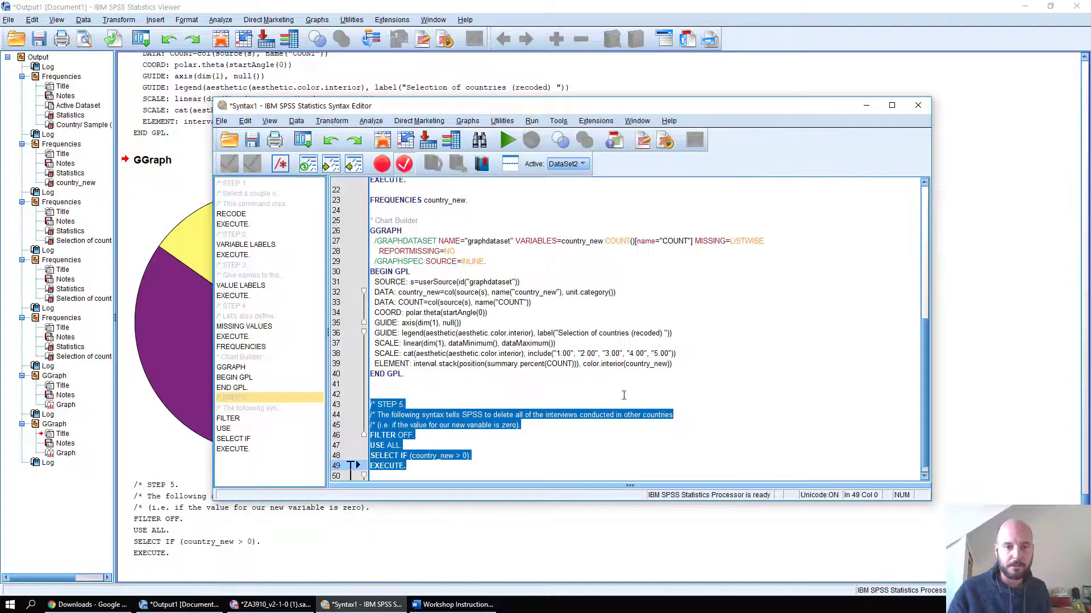
click(426, 435)
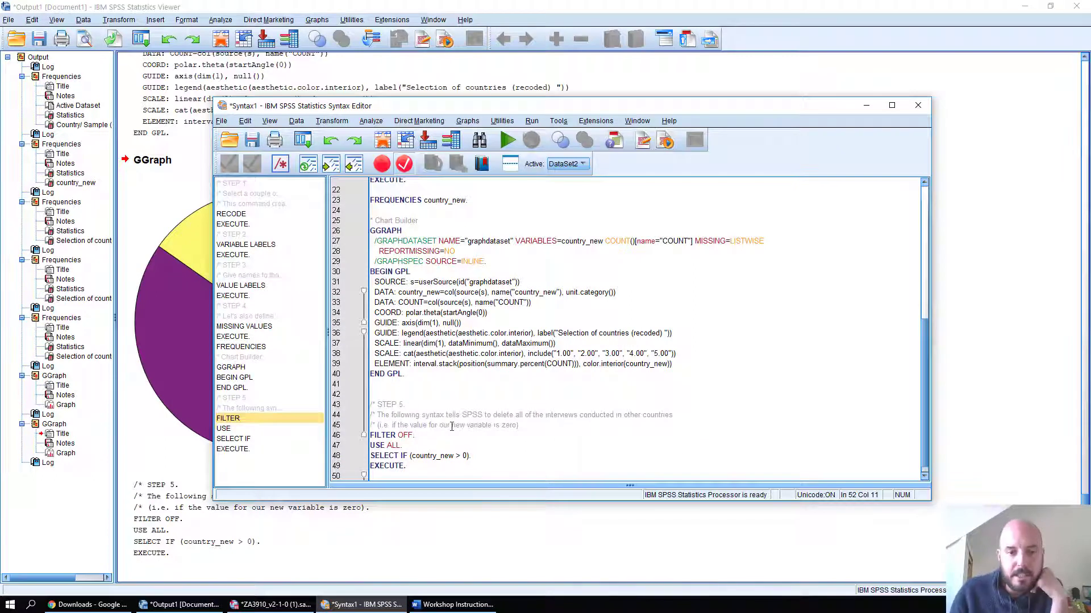
click(451, 425)
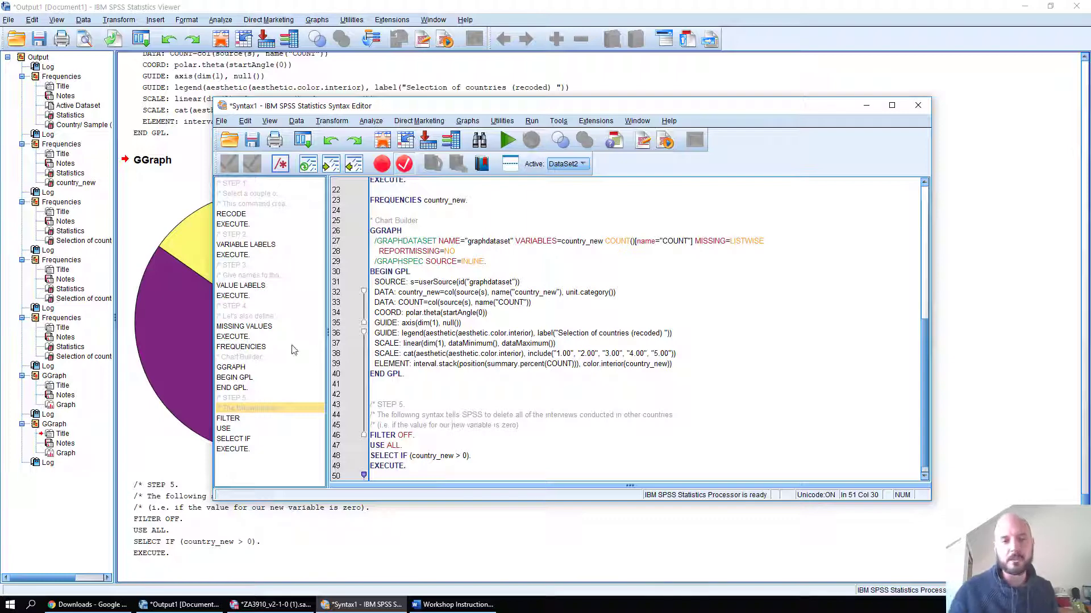
click(156, 322)
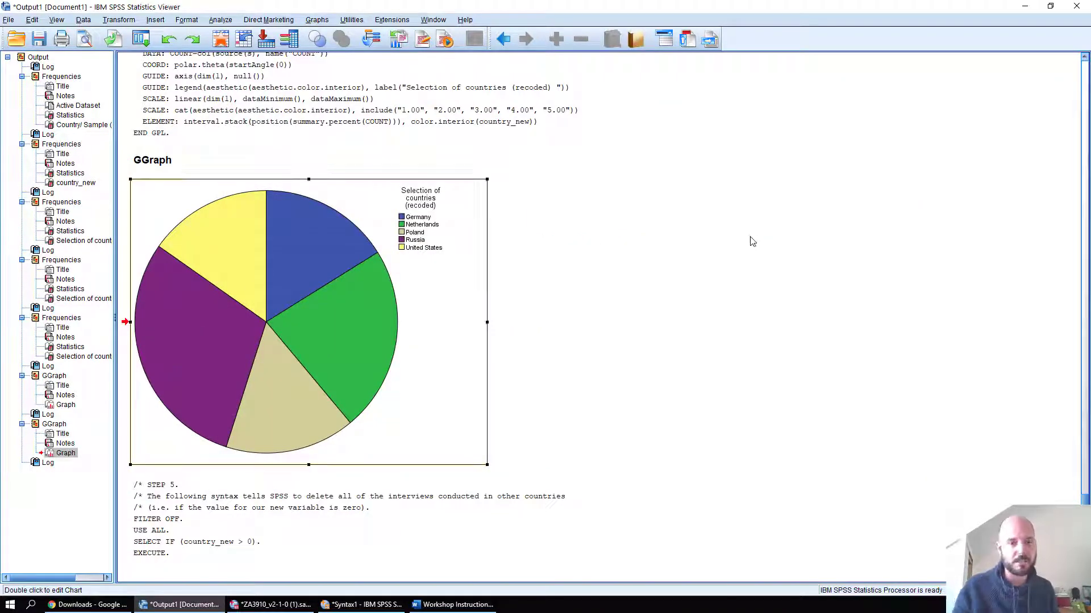
click(368, 605)
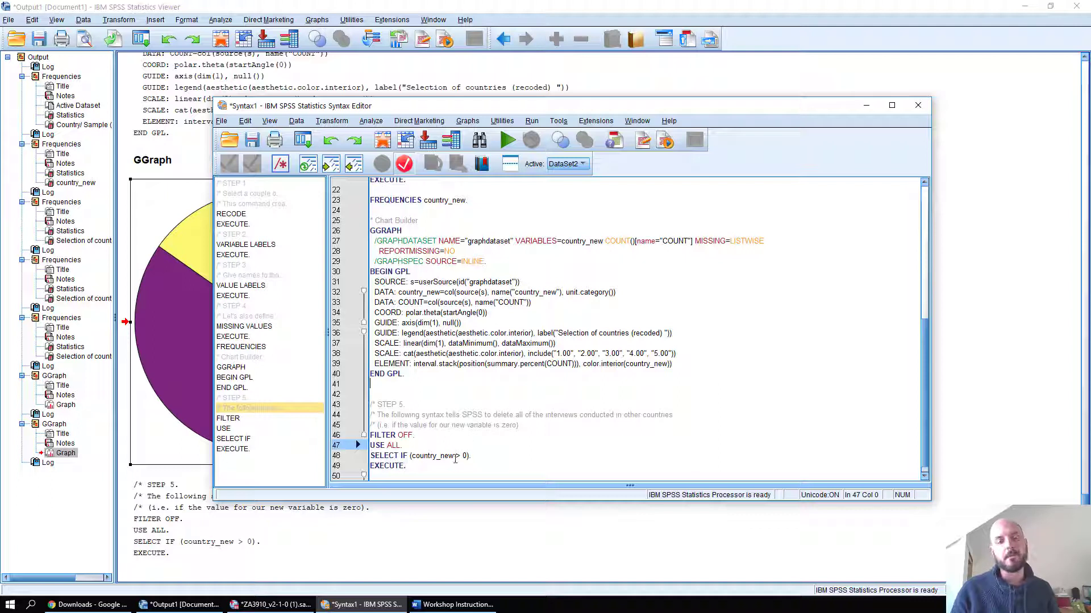
key(ctrl+r)
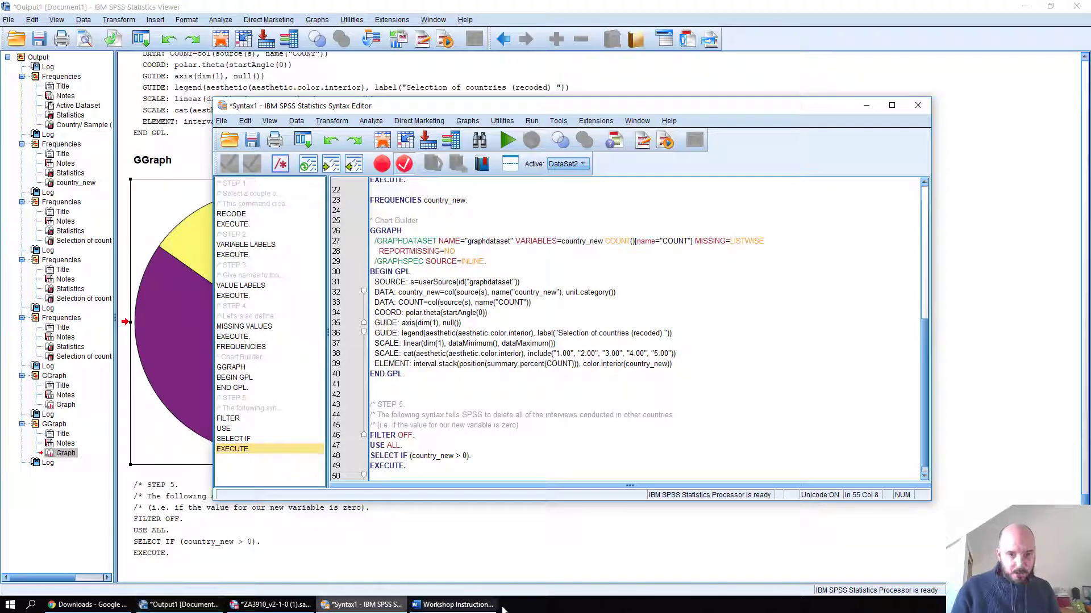
click(179, 604)
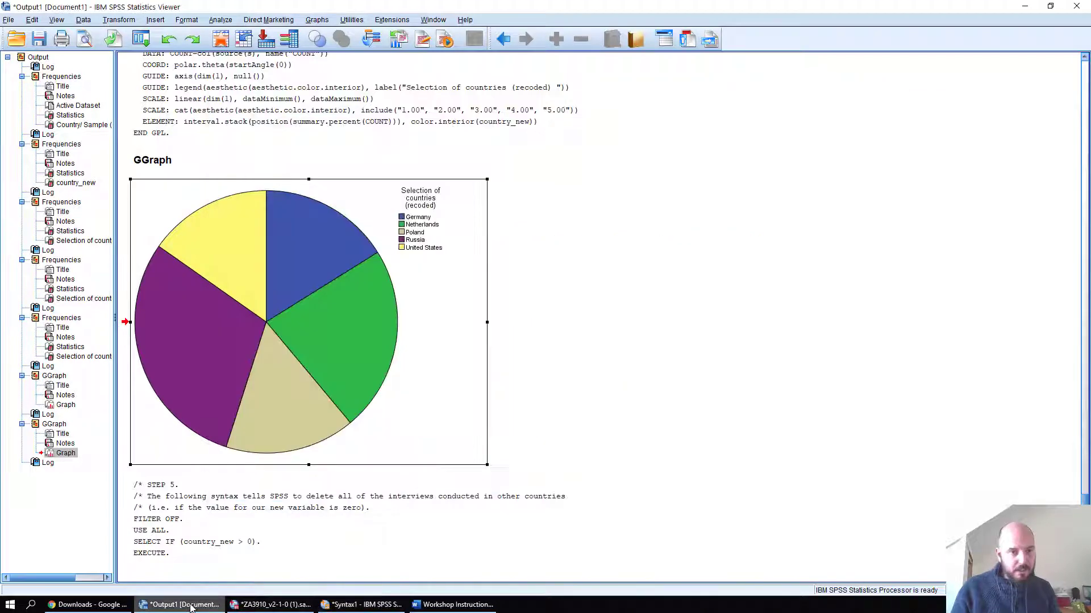
Switch to the Workshop Instructions document in Word and read item 9 on rerunning the frequency table and saving the file under a different name
click(452, 604)
scroll(795, 224, down, 1)
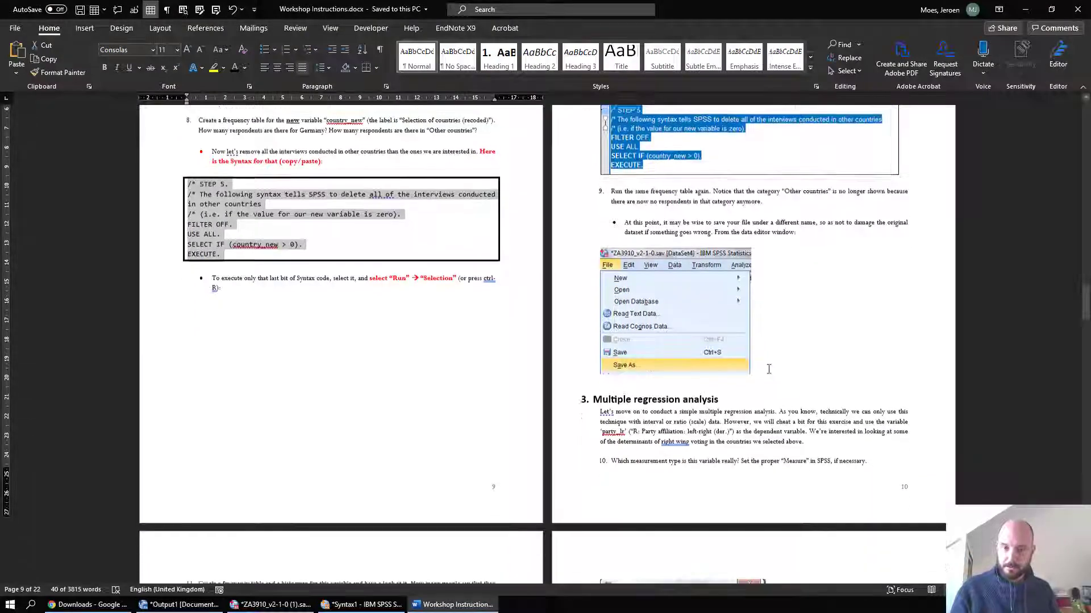
click(794, 224)
scroll(795, 224, up, 5)
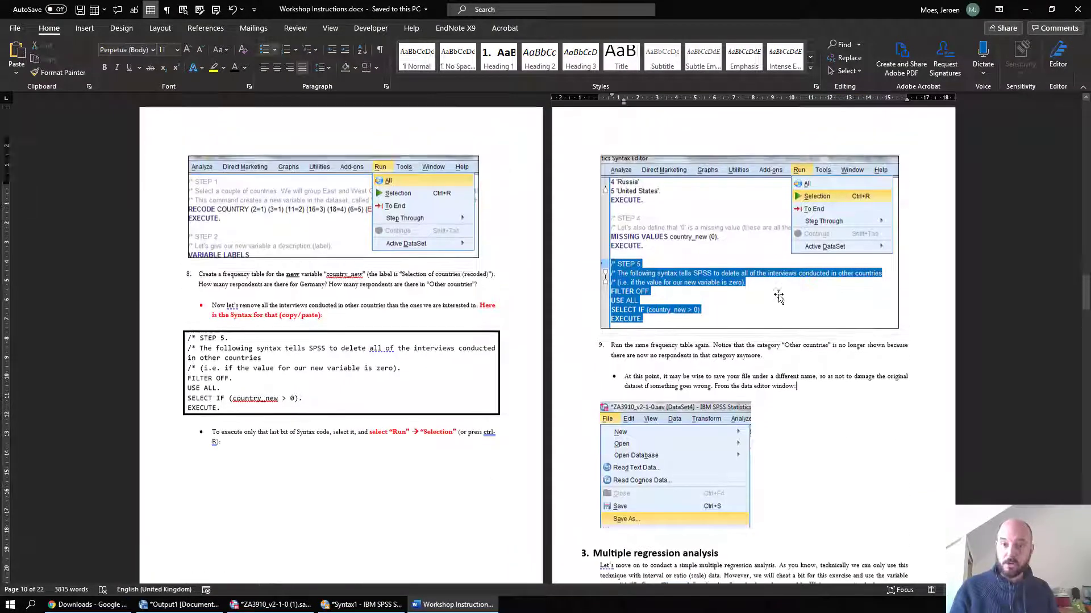